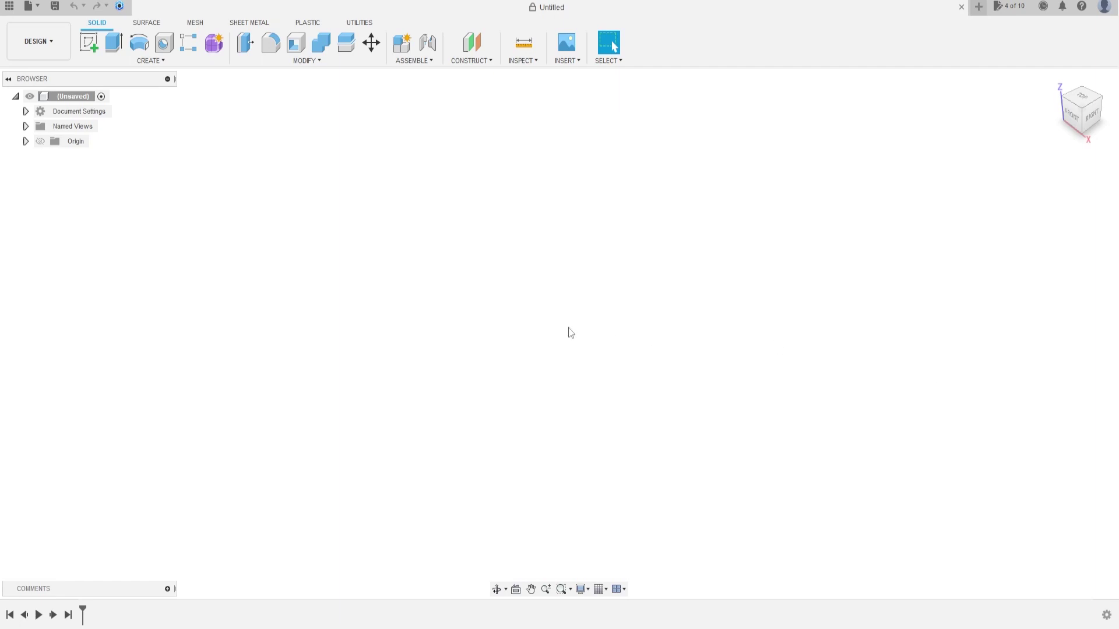
On a front-plane sketch, draw a 50 × 50 mm rectangle from the origin
left_click(82, 43)
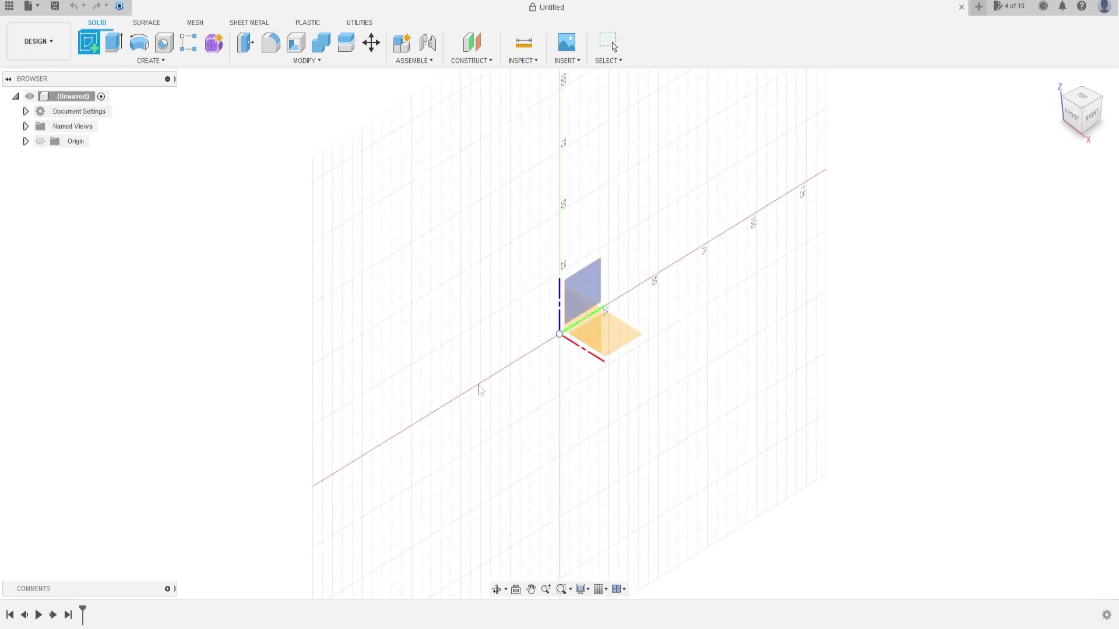
left_click(586, 329)
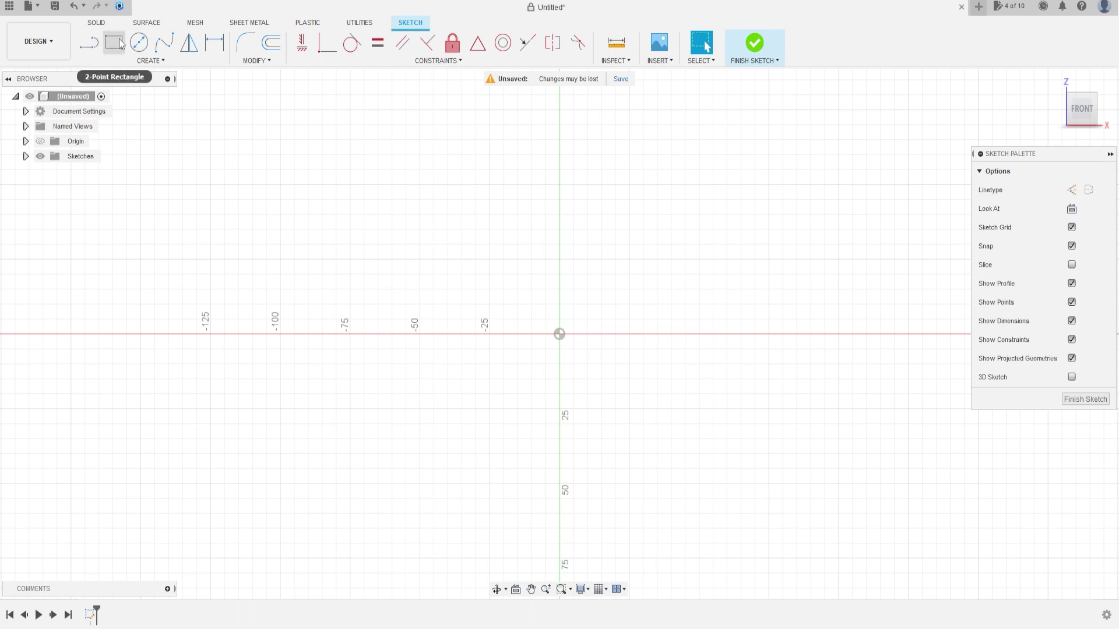
left_click(119, 45)
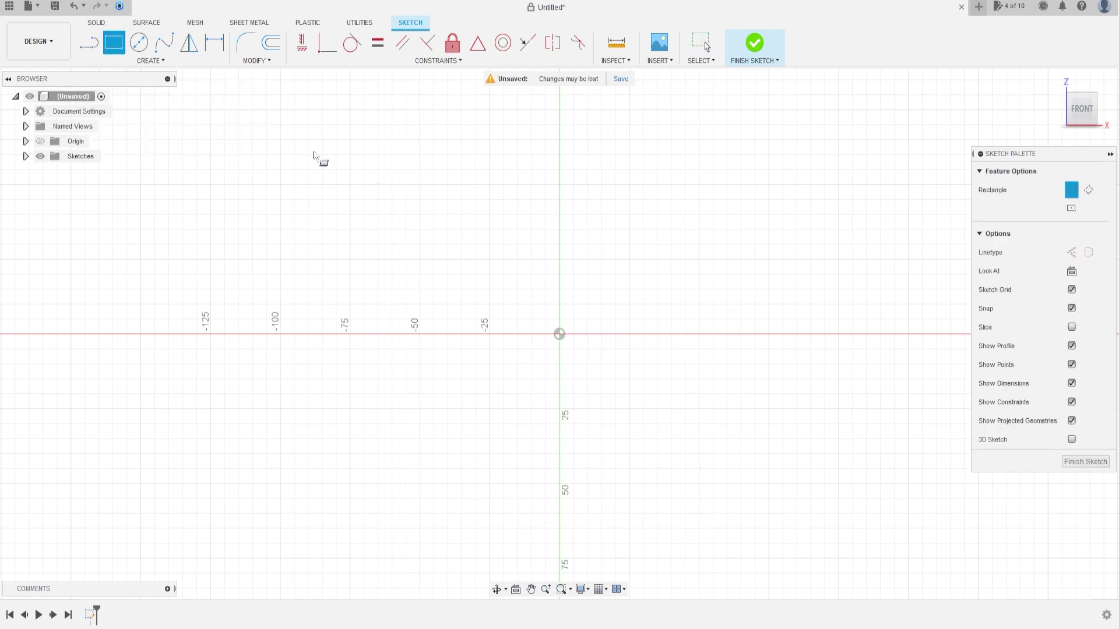
left_click(560, 334)
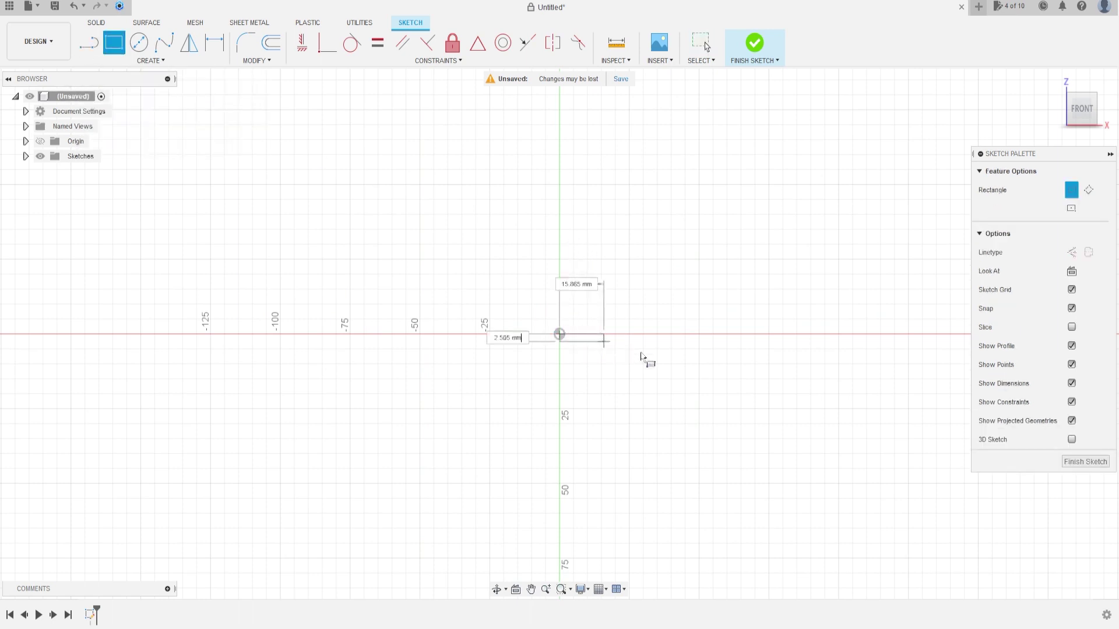
type("50")
key("Tab")
type("50")
key("Return")
key("Escape")
Zoom in and select the square's top edge
scroll(634, 347, "up", 1)
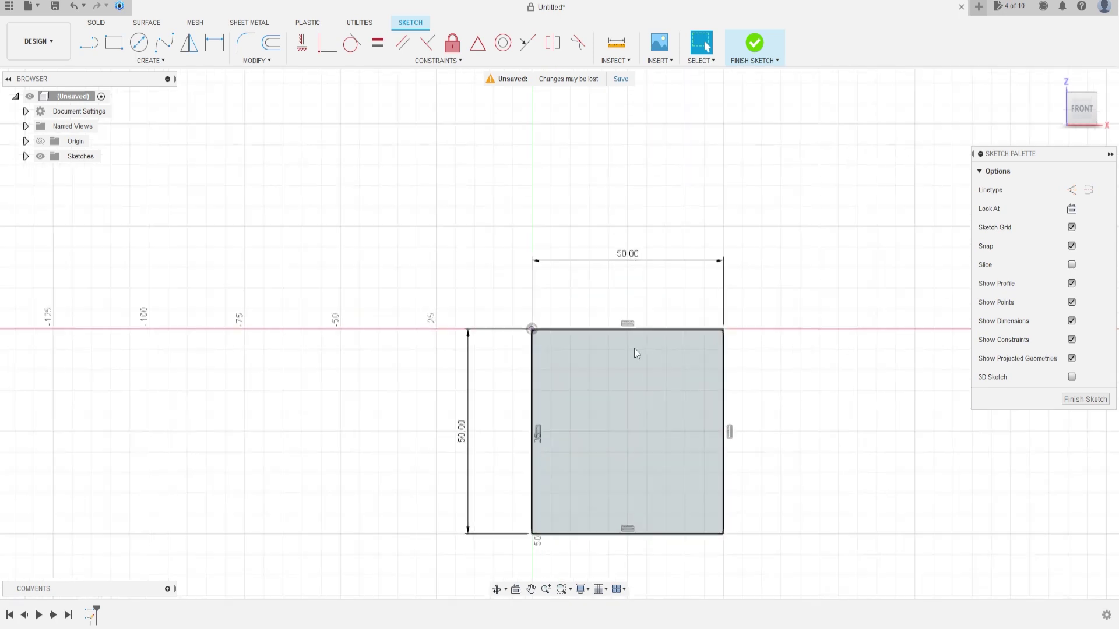
scroll(635, 350, "up", 1)
left_click(606, 329)
Convert the square's top and left edges to construction lines
left_click(534, 380, "shift")
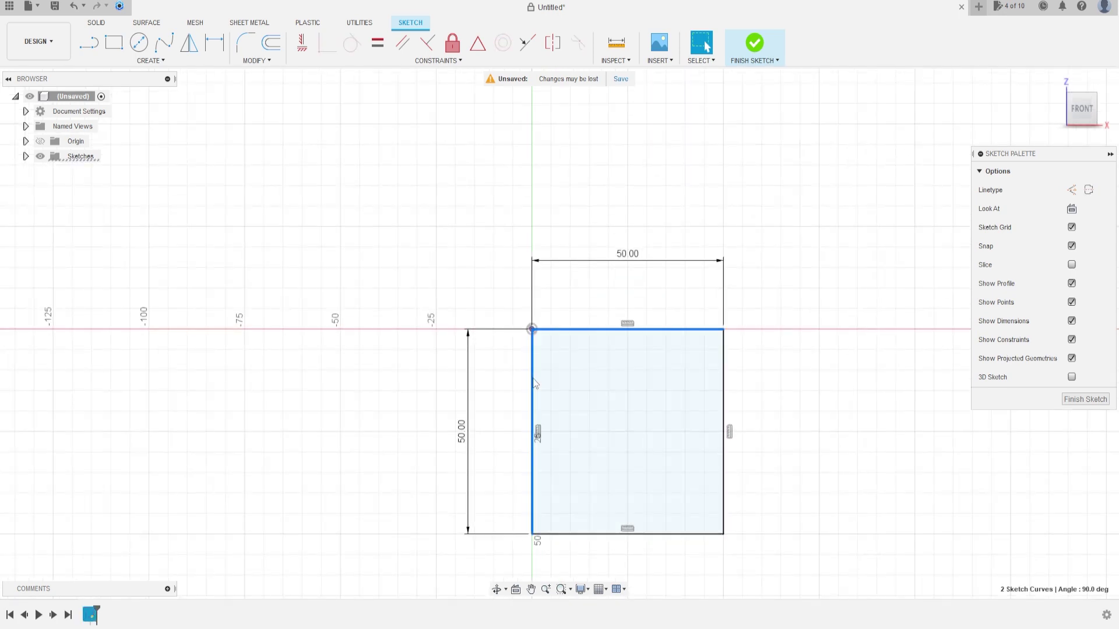
left_click(1070, 190)
left_click(816, 461)
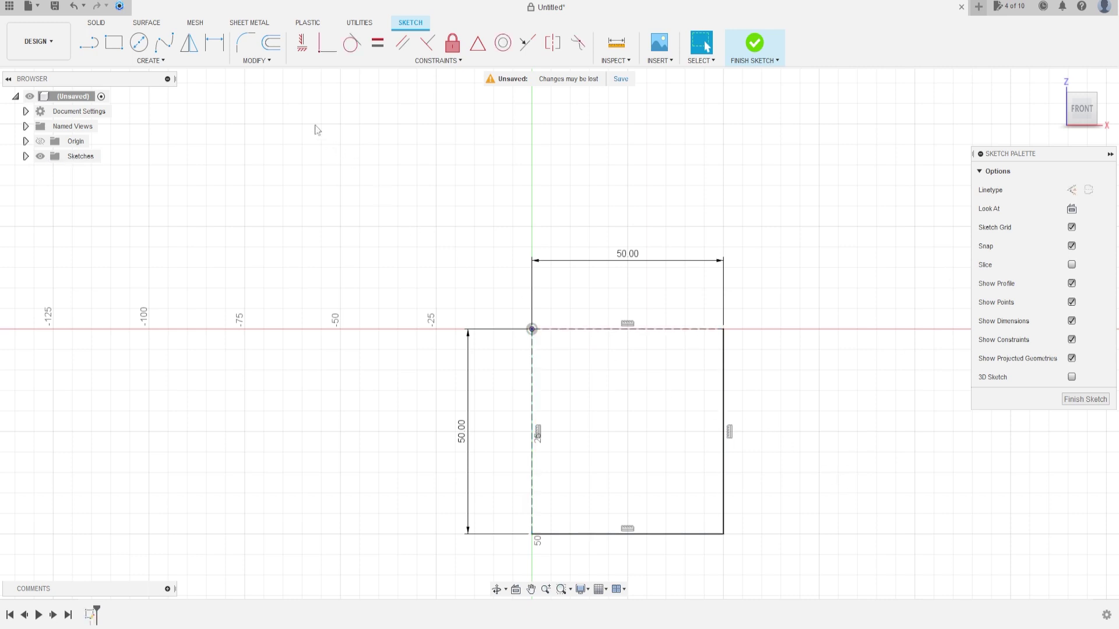
Offset the right and bottom edge chain -10 mm inward
left_click(272, 47)
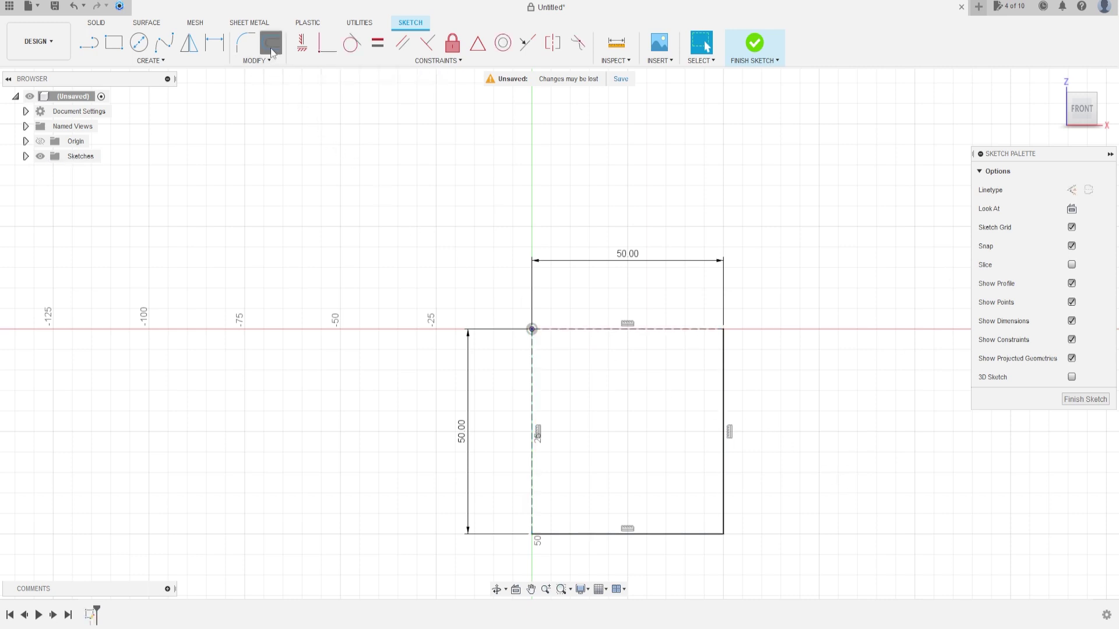
left_click(726, 401)
left_click_drag(725, 395, 680, 395)
type("-10")
key("Return")
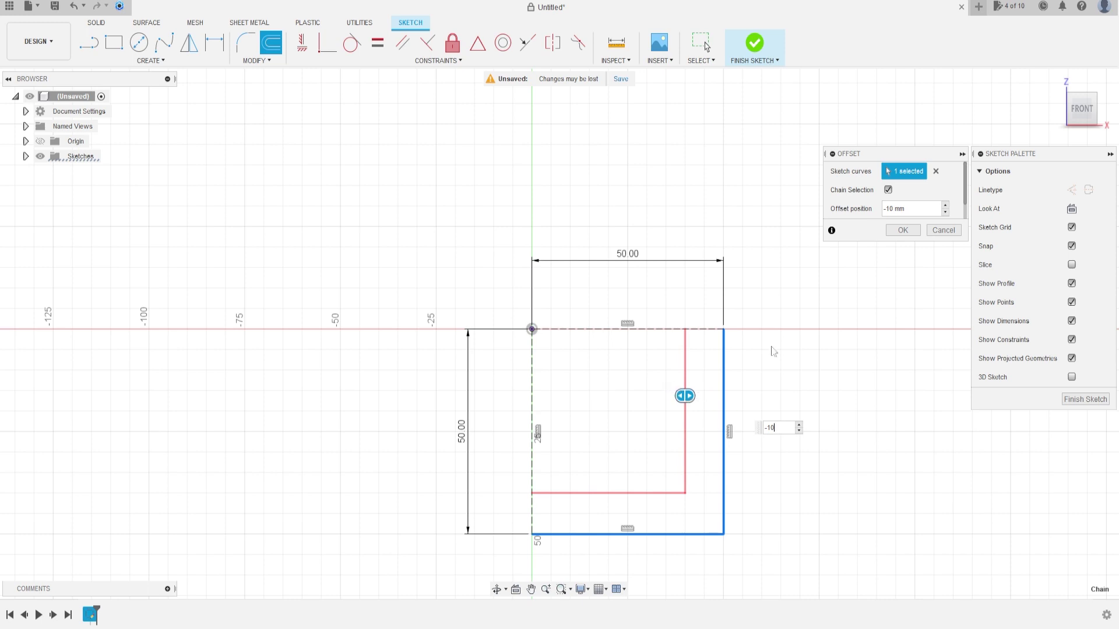
left_click(902, 231)
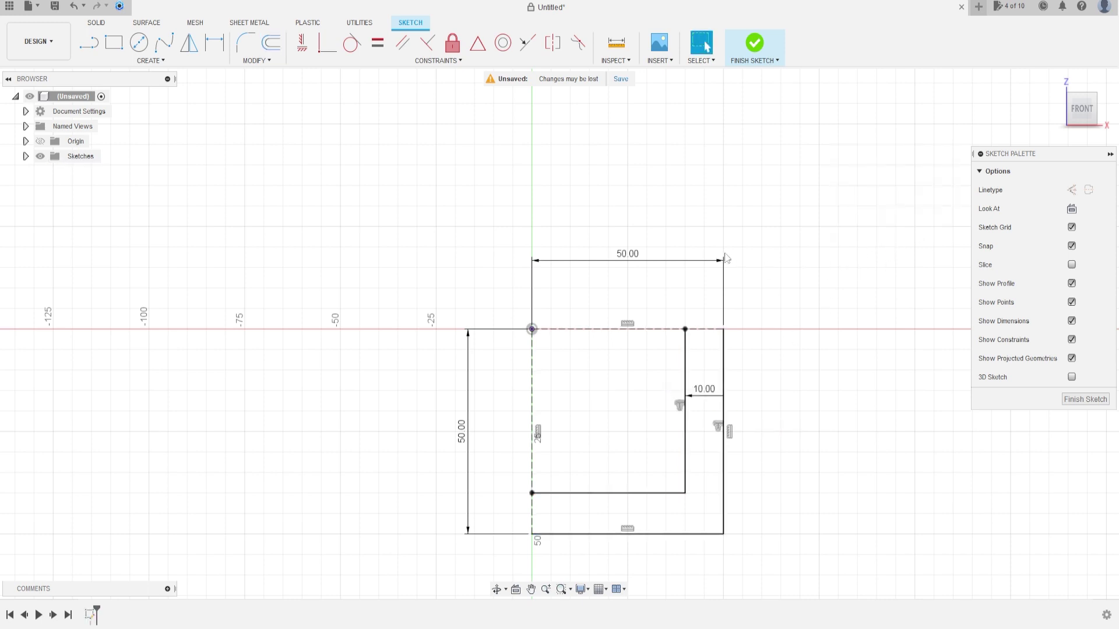
Close both ends of the offset with short lines and finish the sketch
left_click(88, 45)
left_click(685, 330)
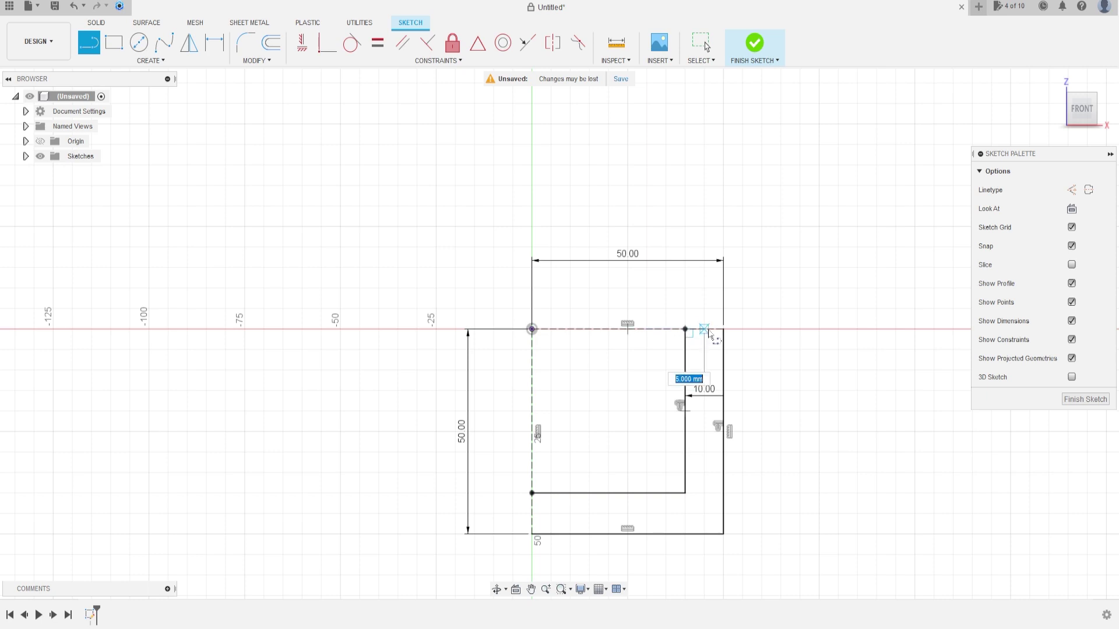
left_click(723, 329)
left_click(533, 493)
left_click(532, 534)
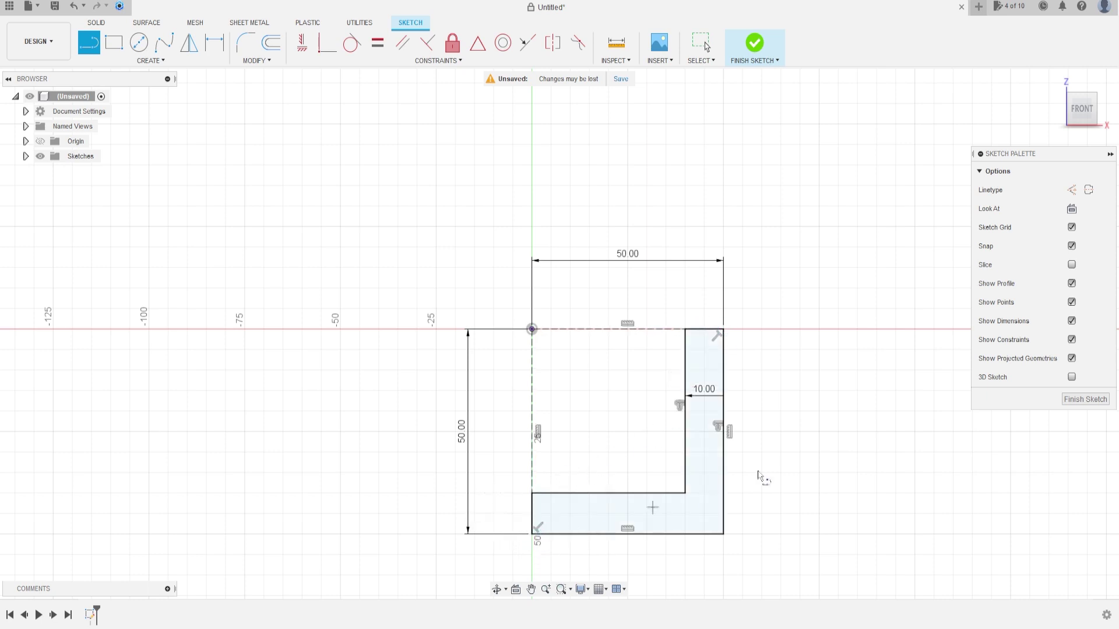
left_click(754, 44)
Extrude the L-shaped profile 10 mm as a new body
left_click(114, 42)
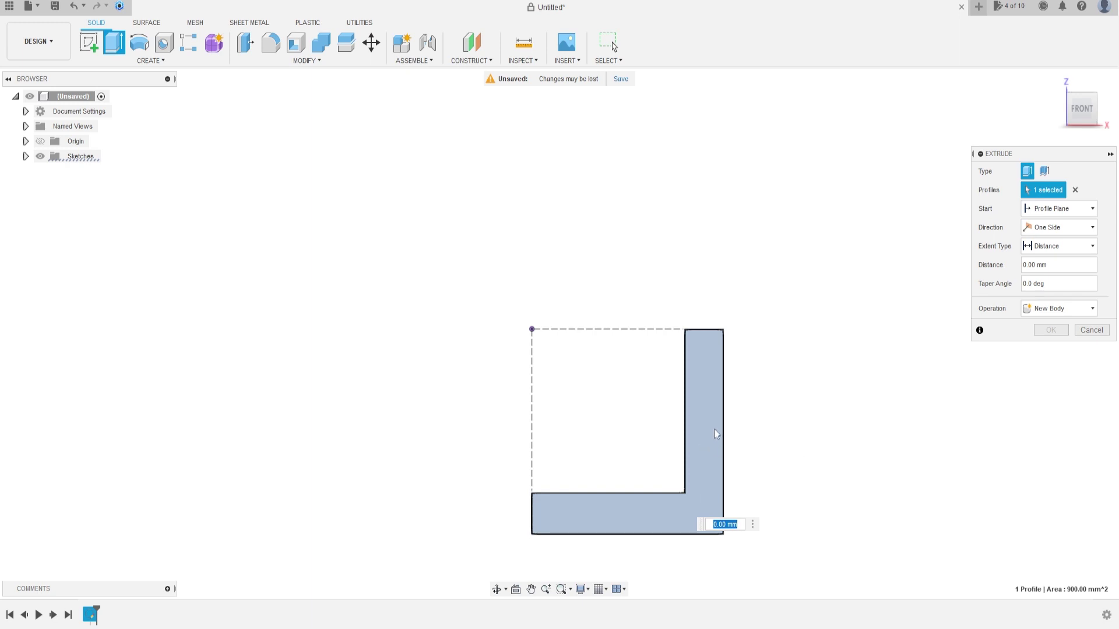
left_click_drag(636, 472, 664, 455)
type("10")
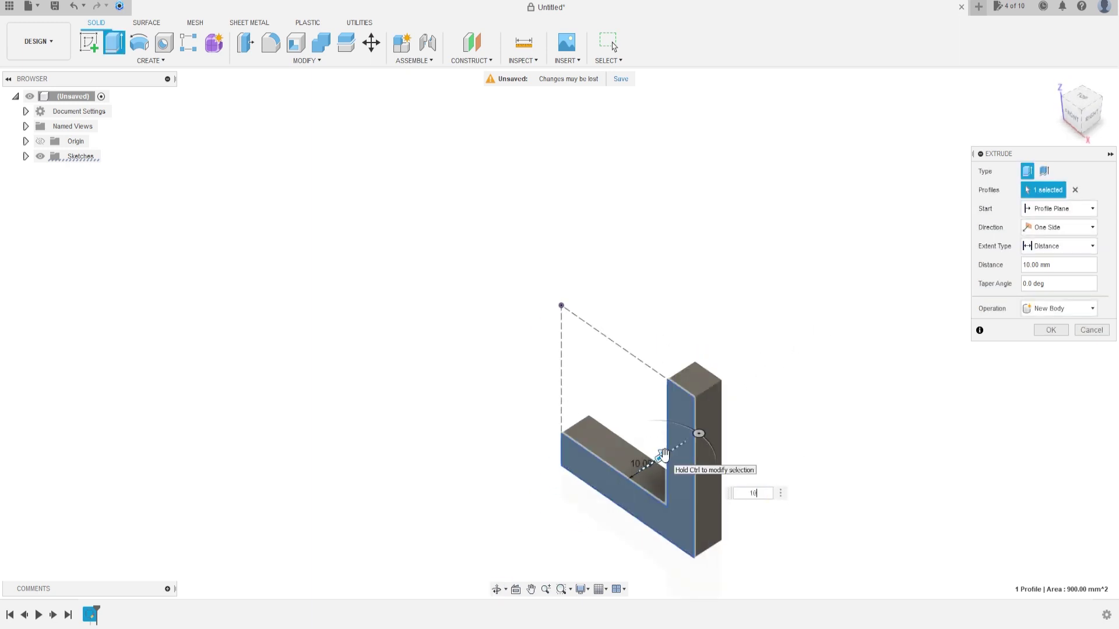
key("Return")
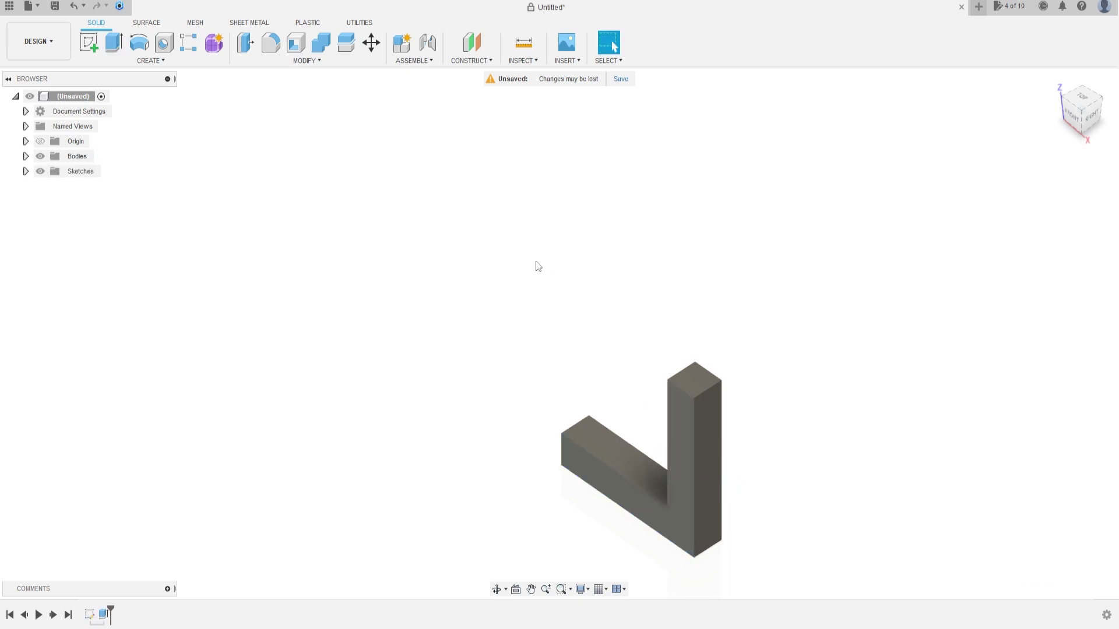
Create a copy of the L-bracket rotated -90° about the Y axis
left_click(371, 42)
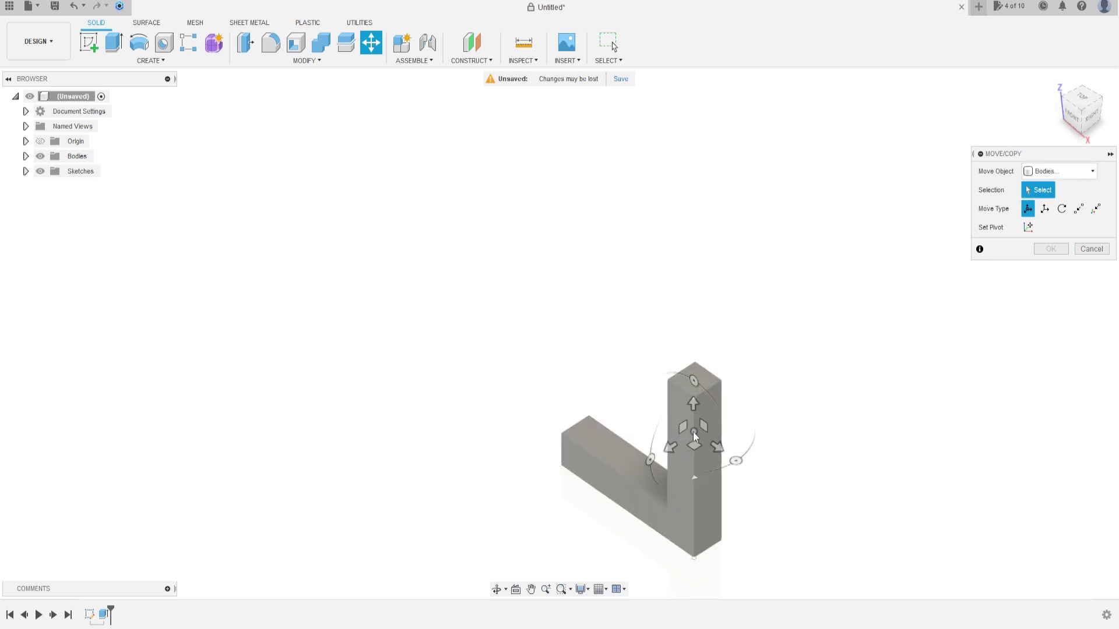
left_click(693, 432)
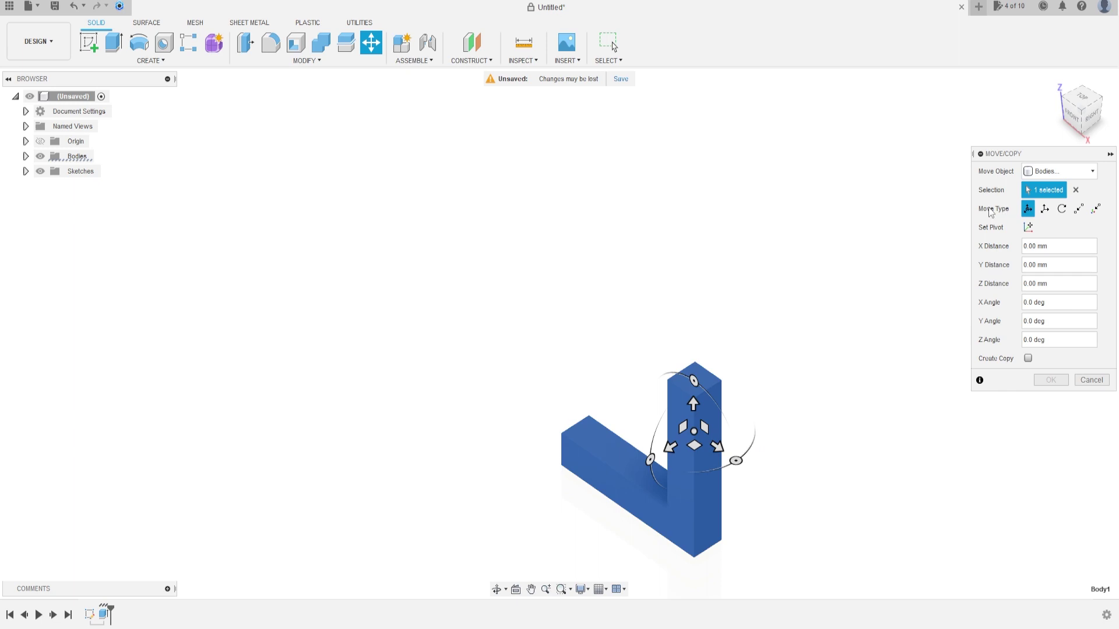
left_click(1061, 211)
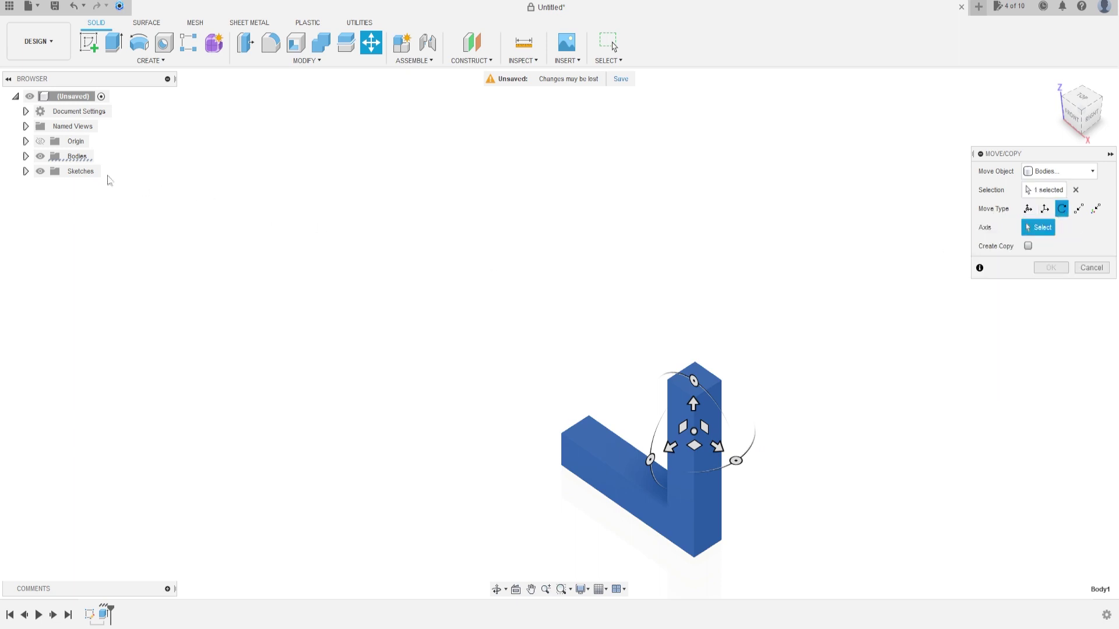
left_click(40, 141)
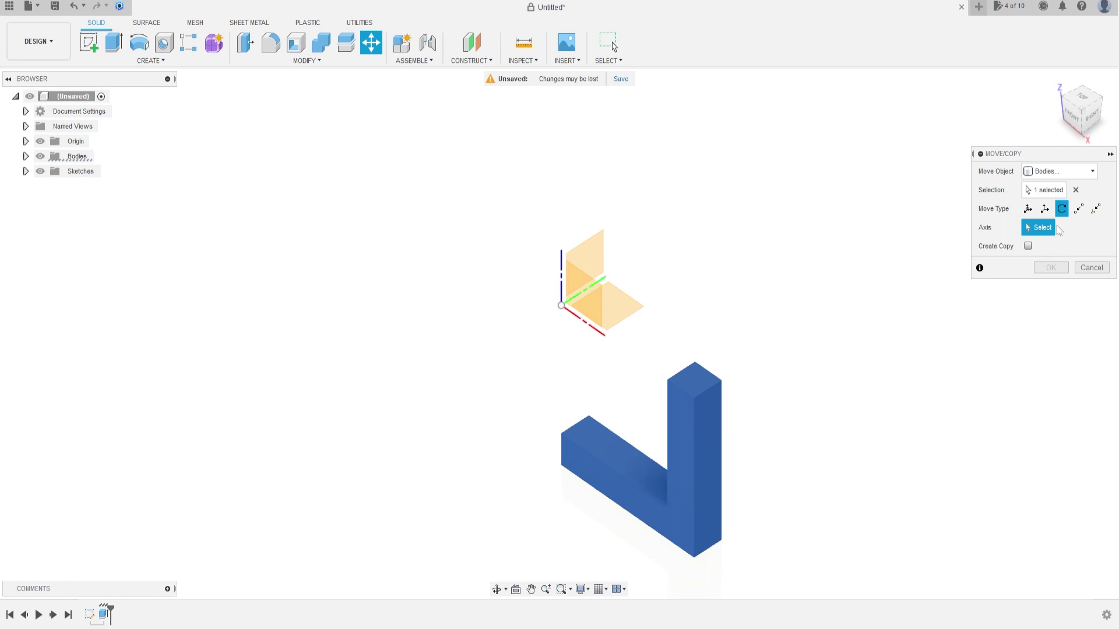
left_click(603, 287)
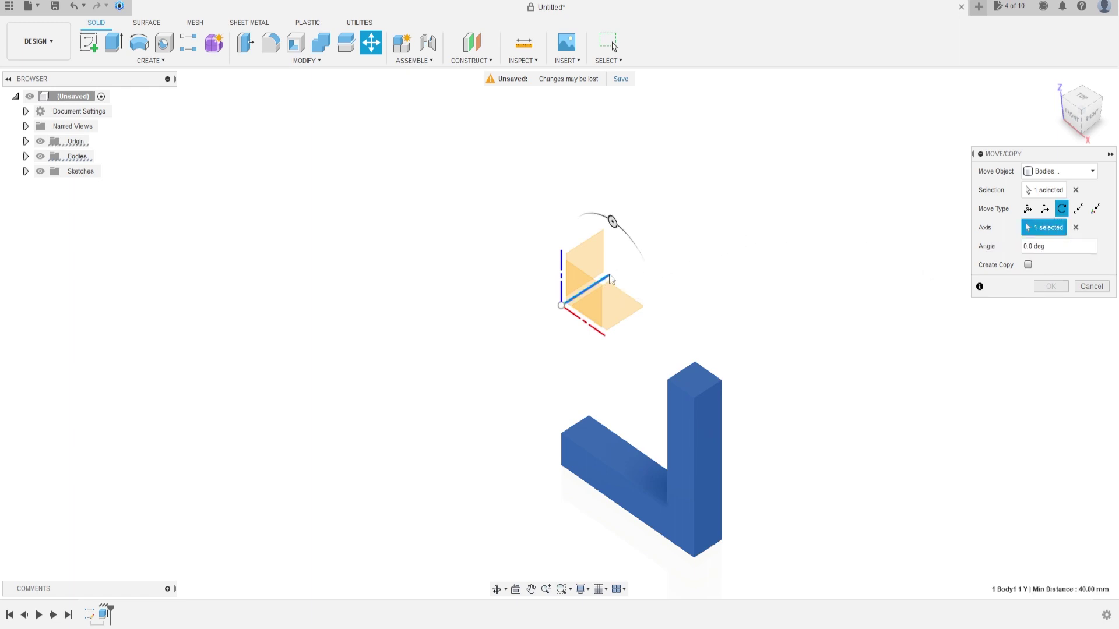
left_click_drag(607, 215, 537, 215)
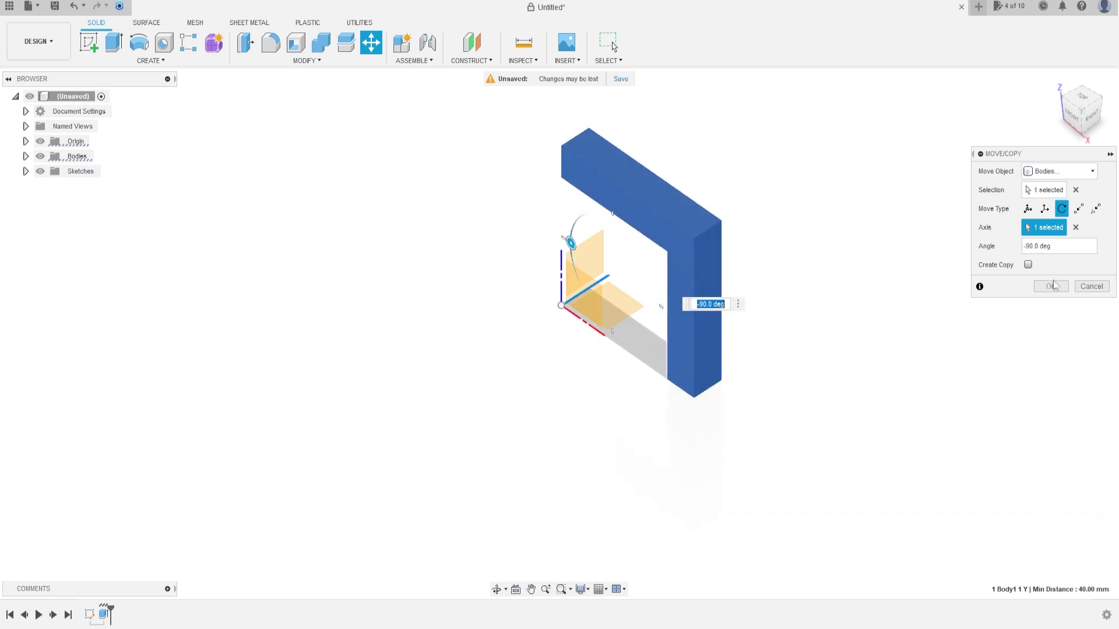
left_click(1028, 265)
left_click(1050, 287)
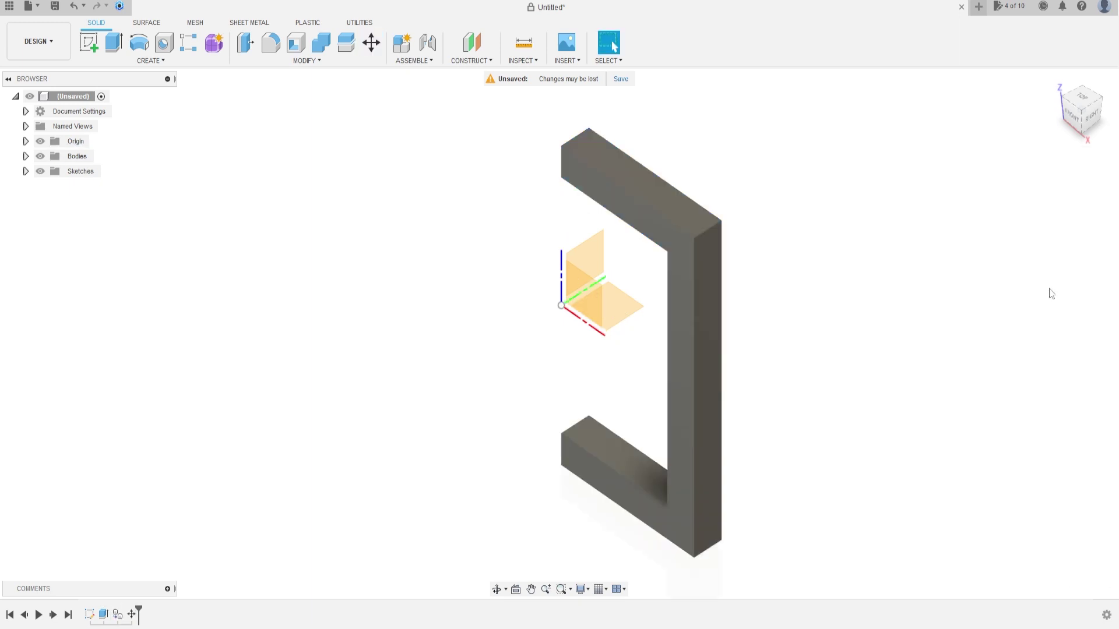
left_click(371, 42)
Rotate the upper L-bracket 90° about the Z axis without copying
left_click(665, 211)
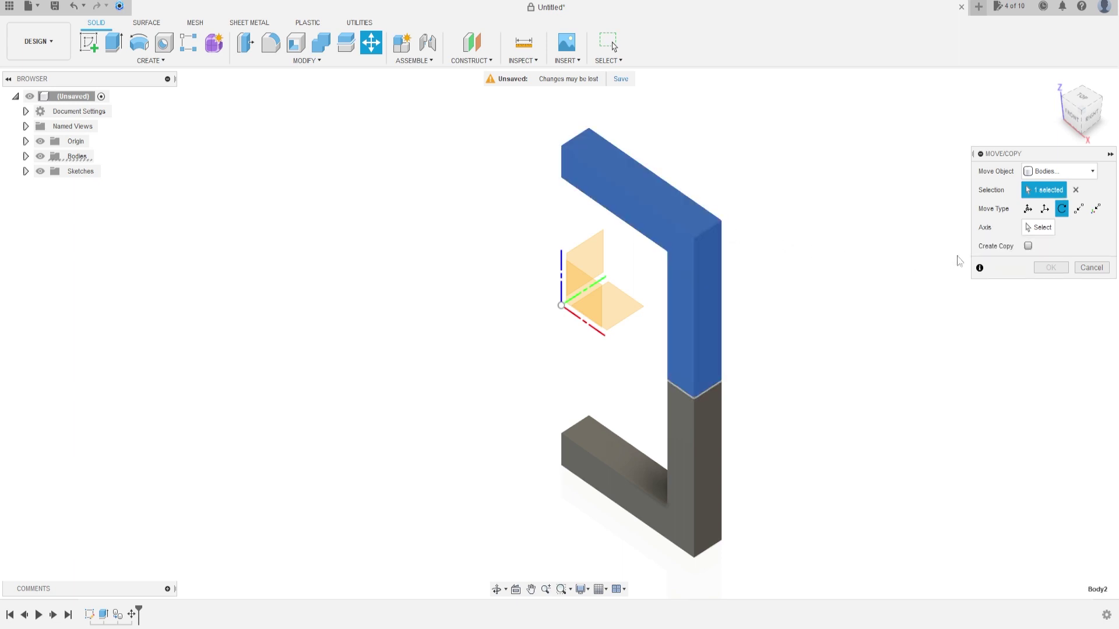
left_click(1038, 228)
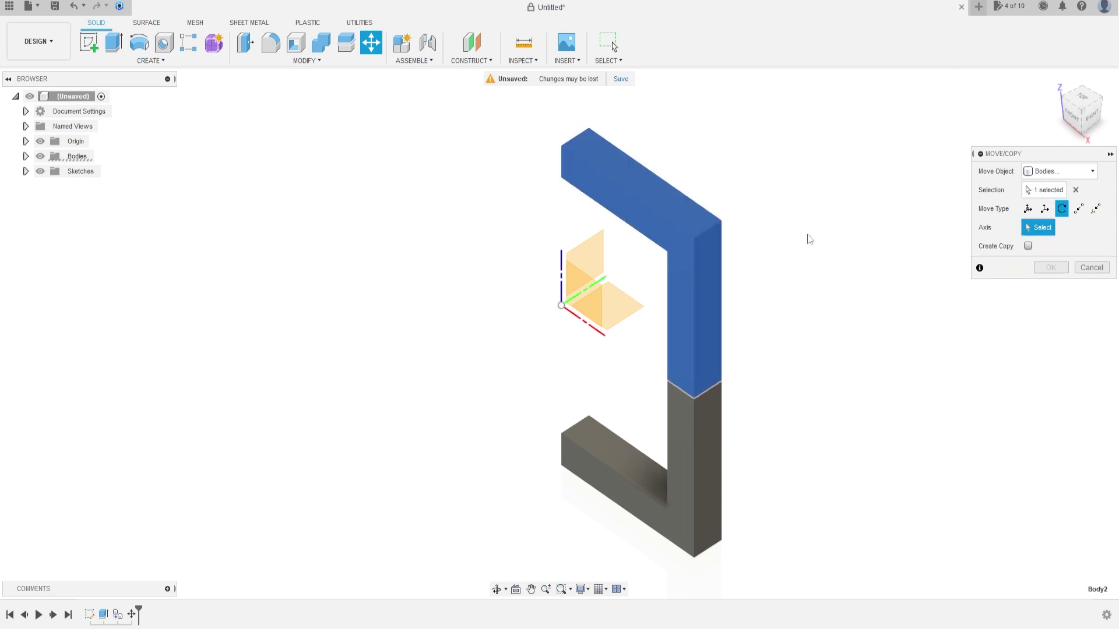
left_click(562, 276)
left_click_drag(602, 231, 519, 232)
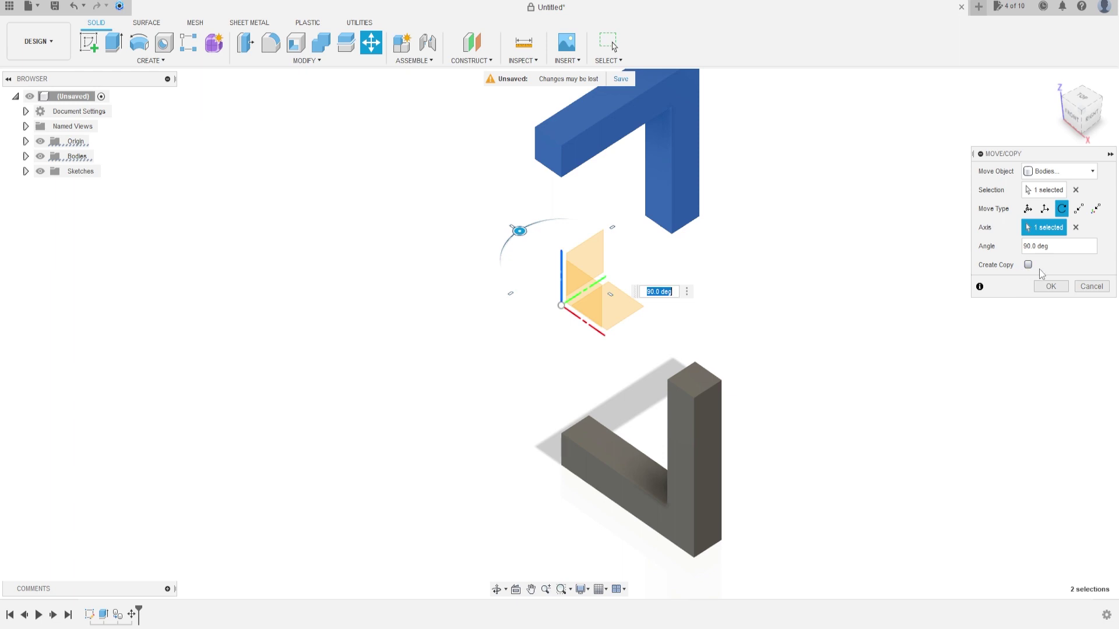
left_click(1051, 286)
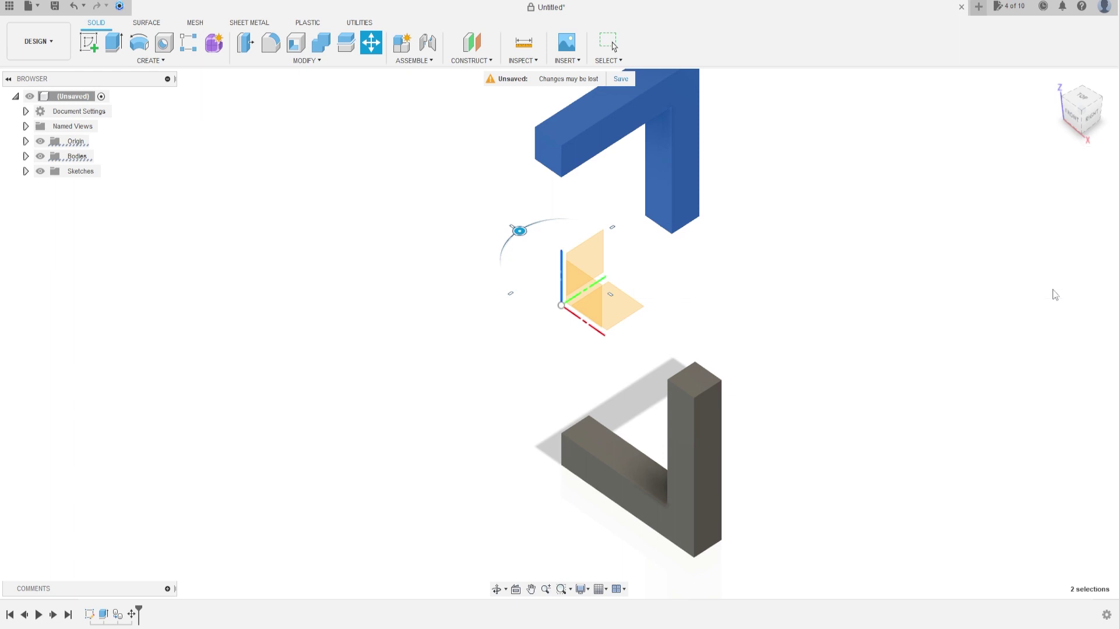
scroll(492, 255, "down", 3)
middle_click_drag(492, 255, 595, 355)
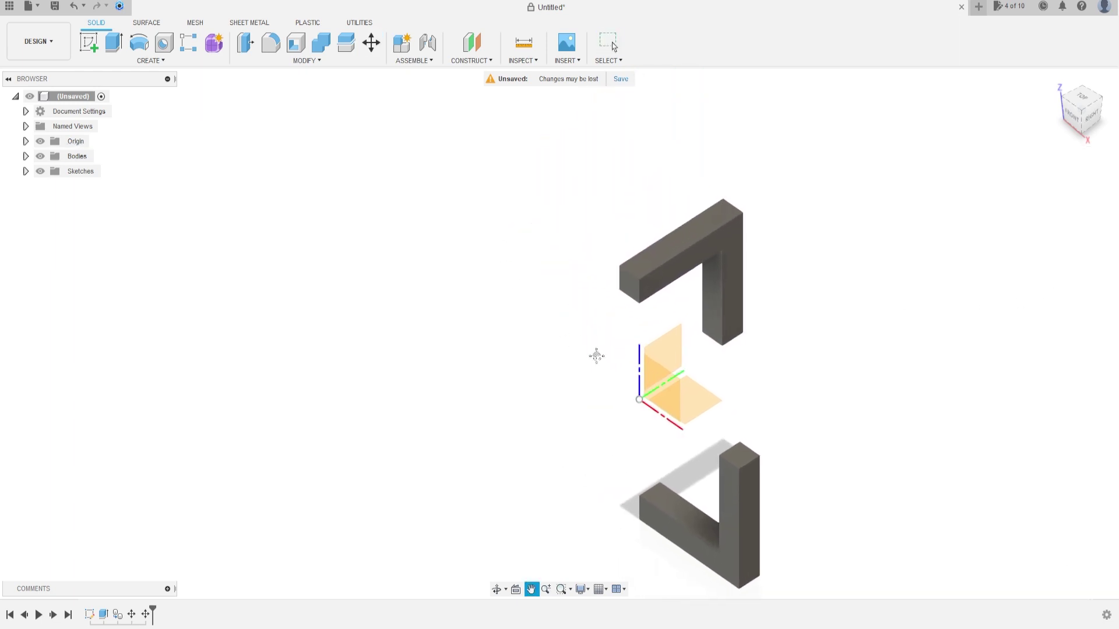
Add a copy of the upper L-arm rotated 90° about the Z axis
left_click(373, 44)
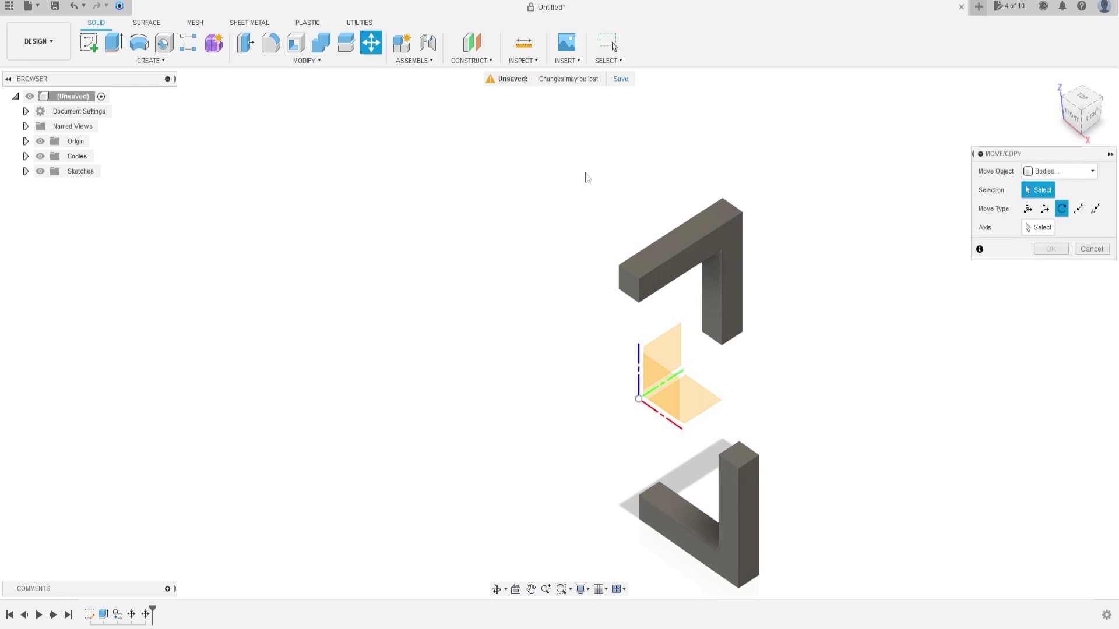
left_click(705, 238)
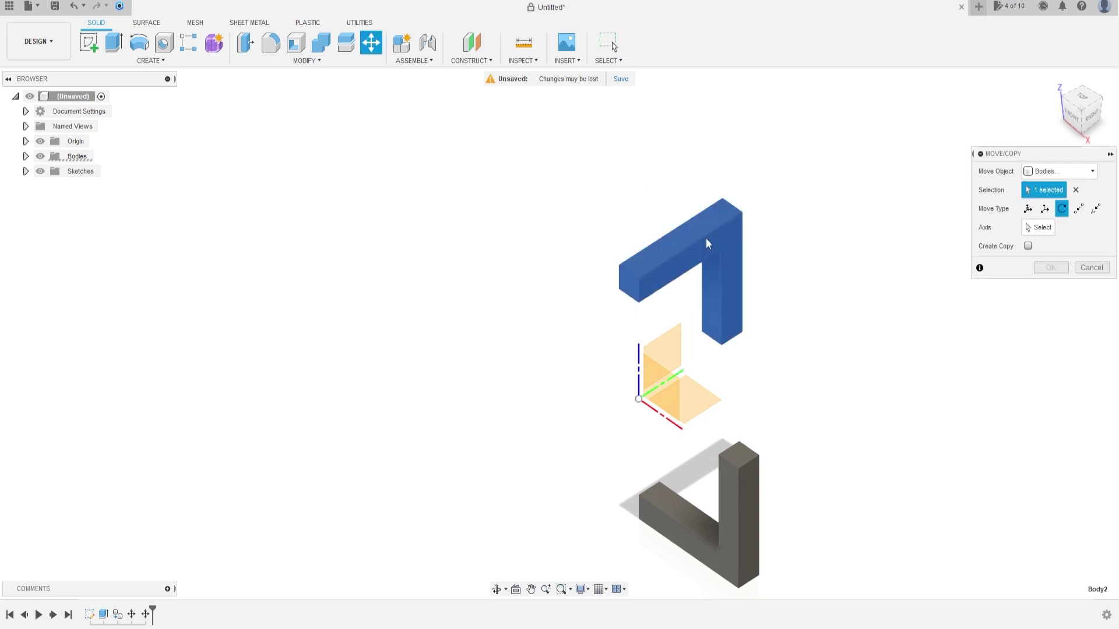
left_click(1040, 230)
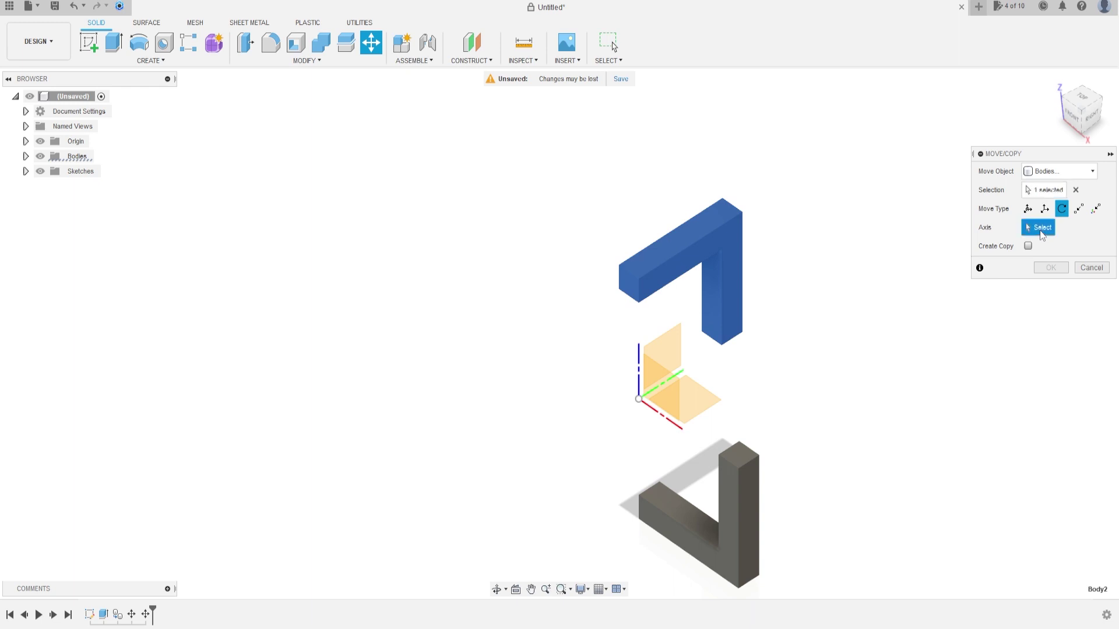
left_click(640, 365)
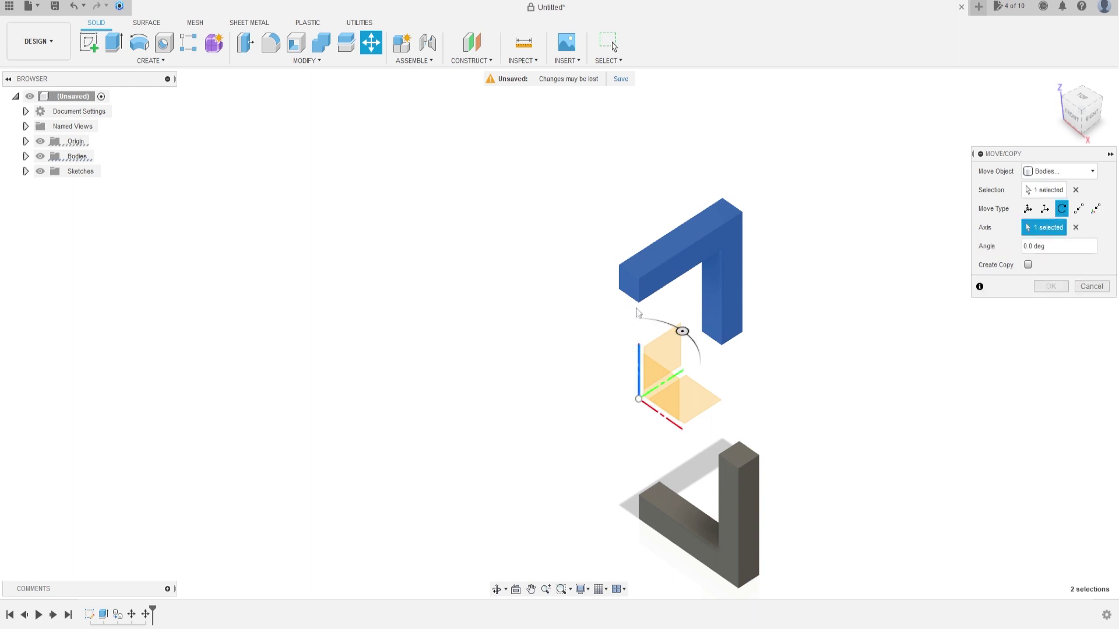
left_click_drag(679, 325, 597, 330)
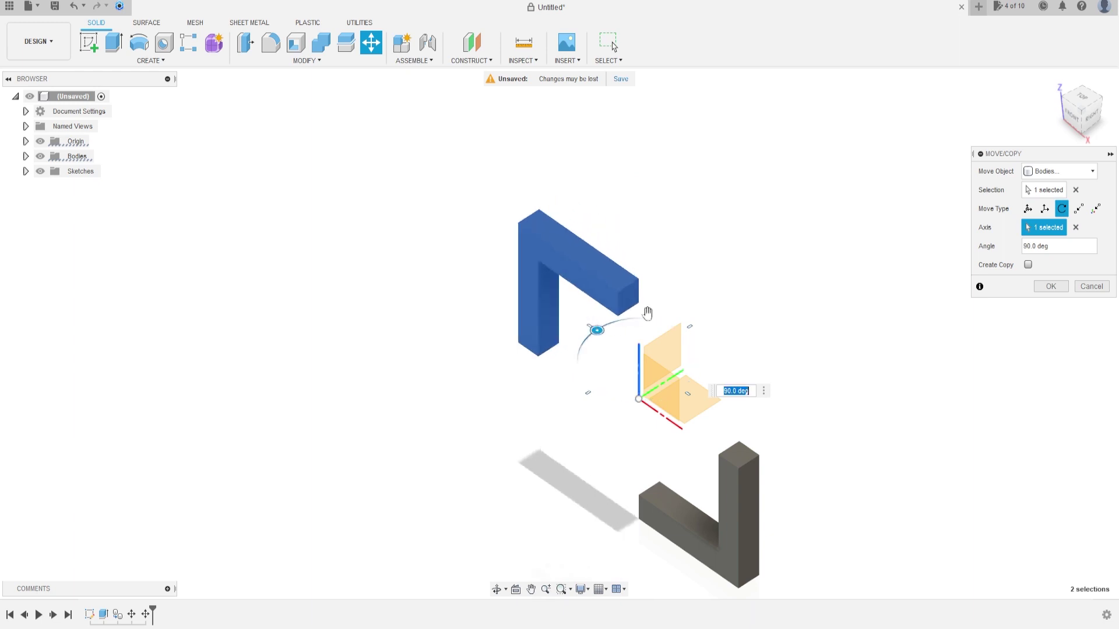
left_click(1028, 265)
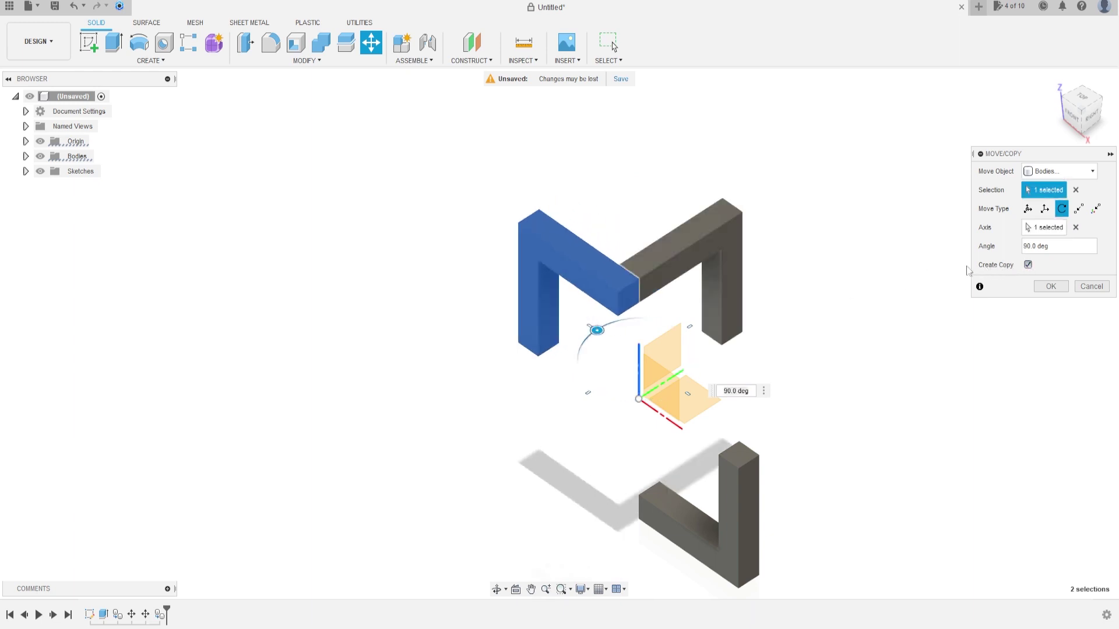
left_click(1050, 287)
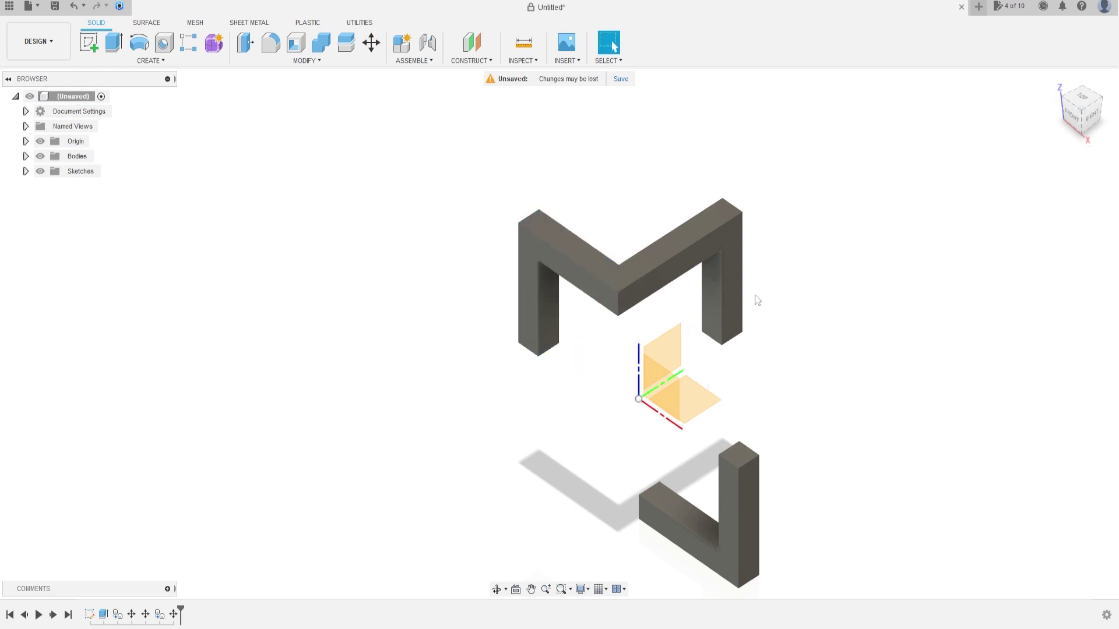
left_click(371, 42)
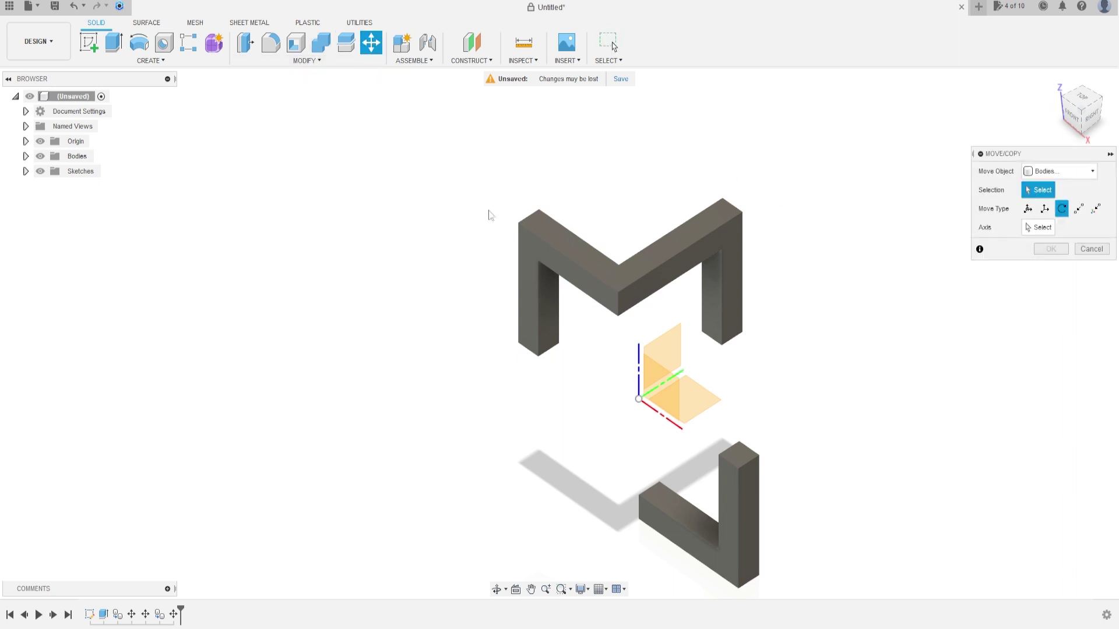
Rotate the M's left arm 90° about the X axis, without a copy
left_click(533, 250)
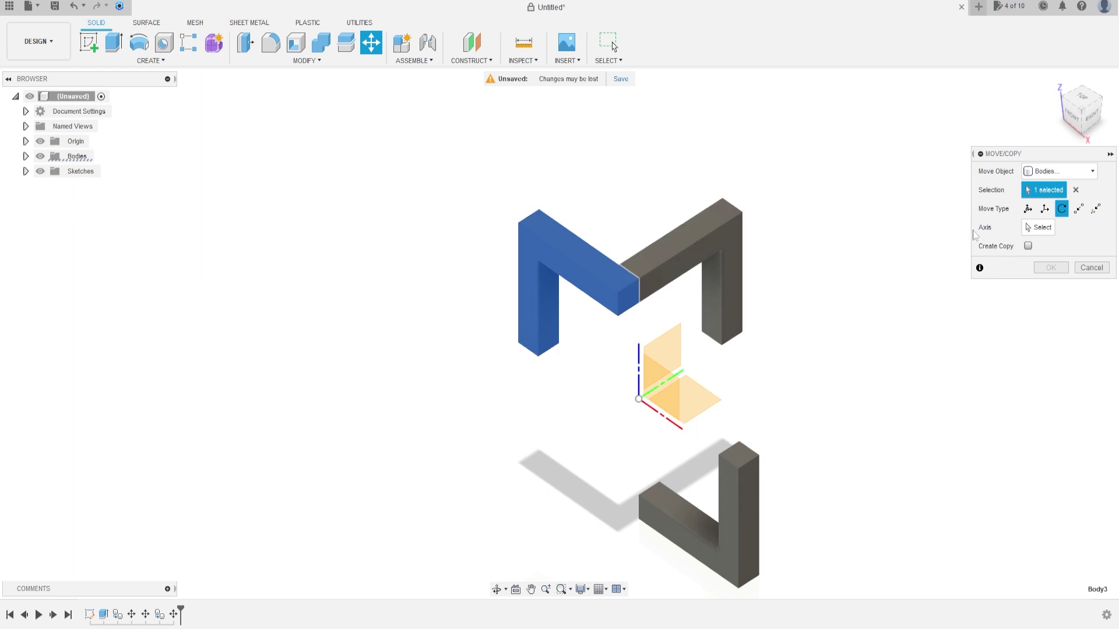
left_click(1037, 229)
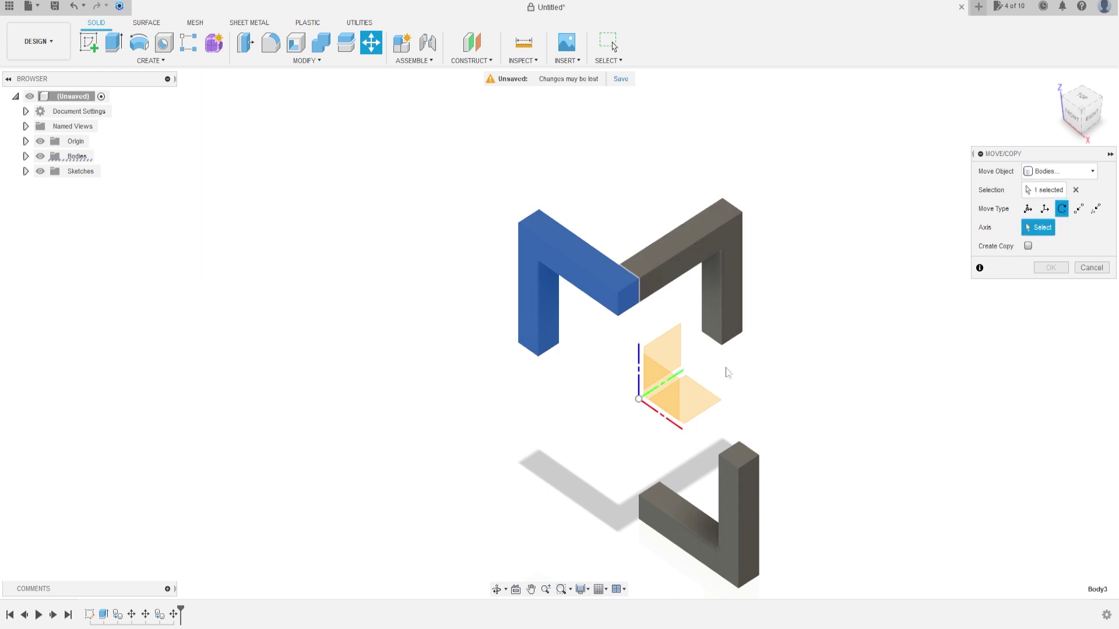
left_click(661, 420)
left_click_drag(657, 363, 604, 455)
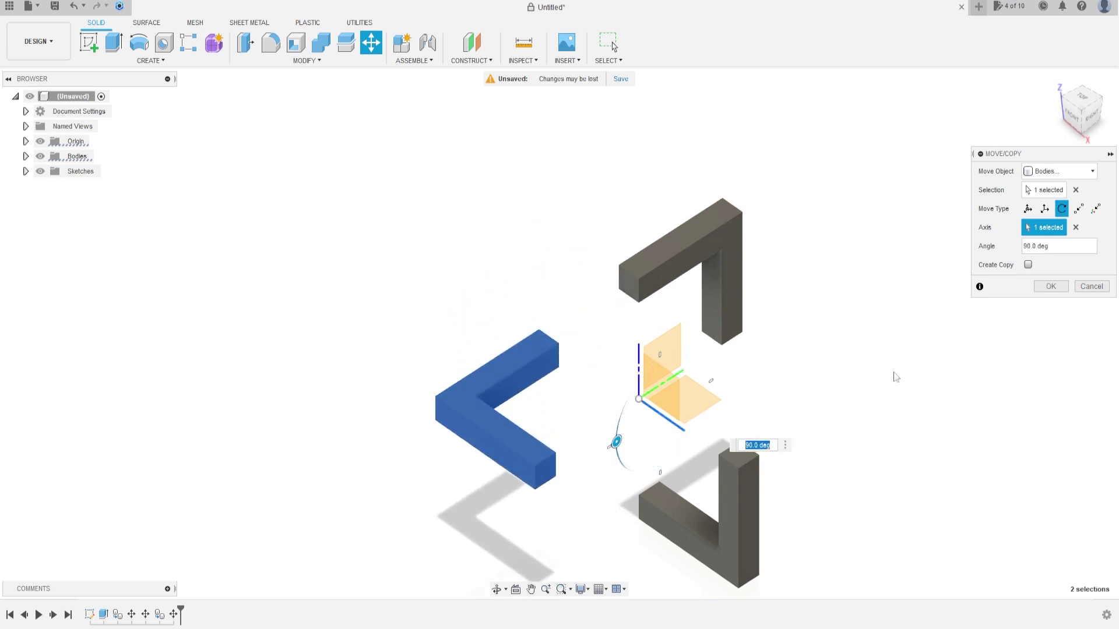
left_click(1051, 286)
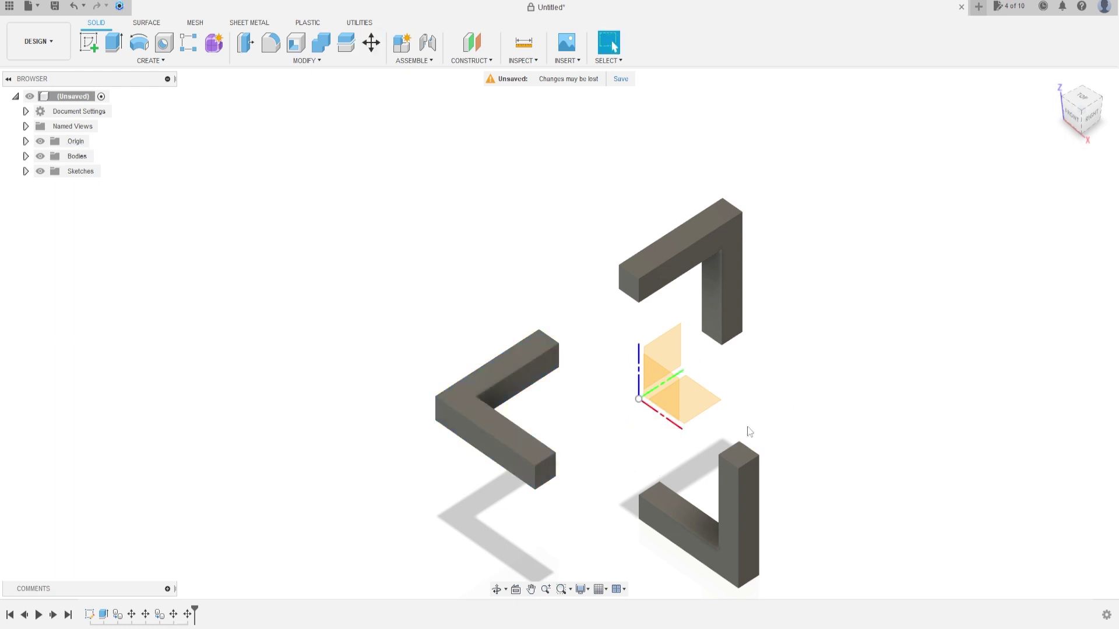
Reopen Sketch1 for editing and drag the whole L-profile further left
left_click(25, 171)
right_click(86, 189)
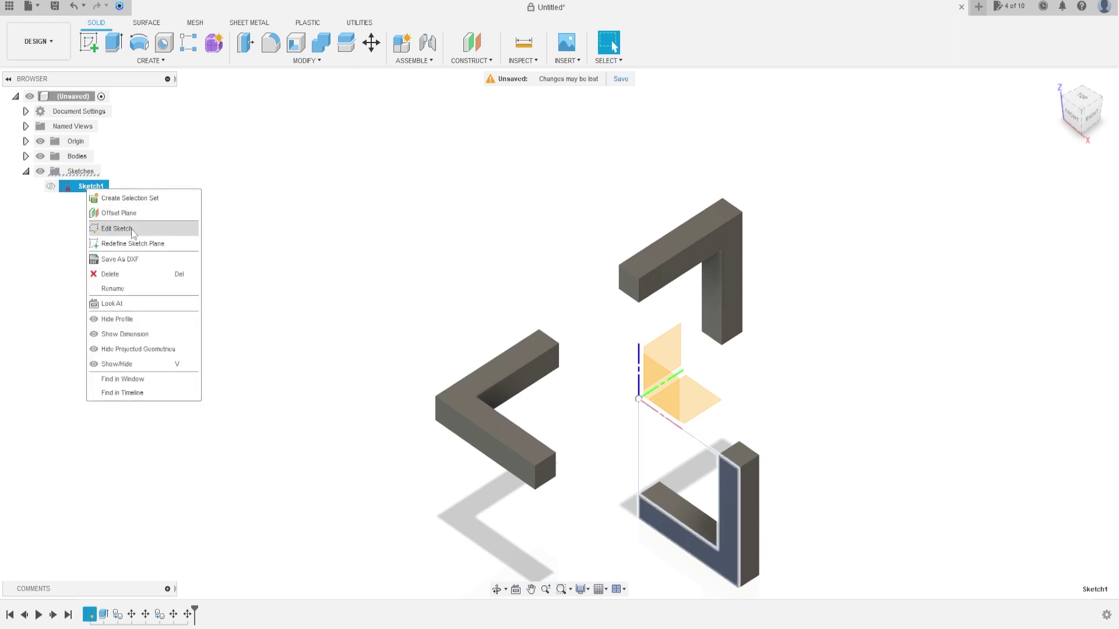
left_click(116, 229)
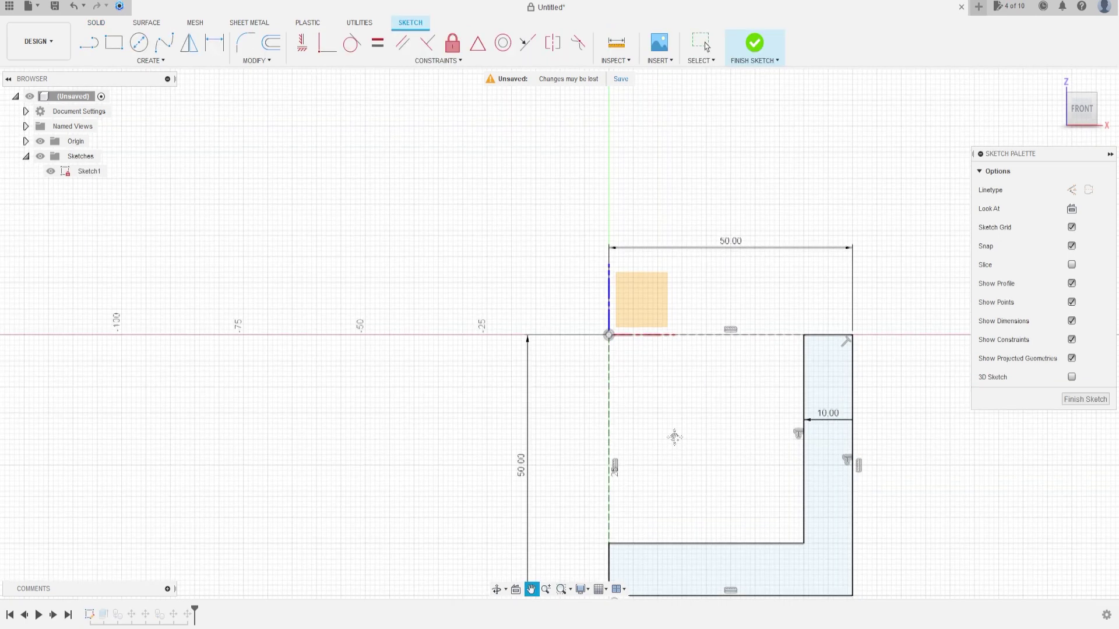
left_click(561, 252)
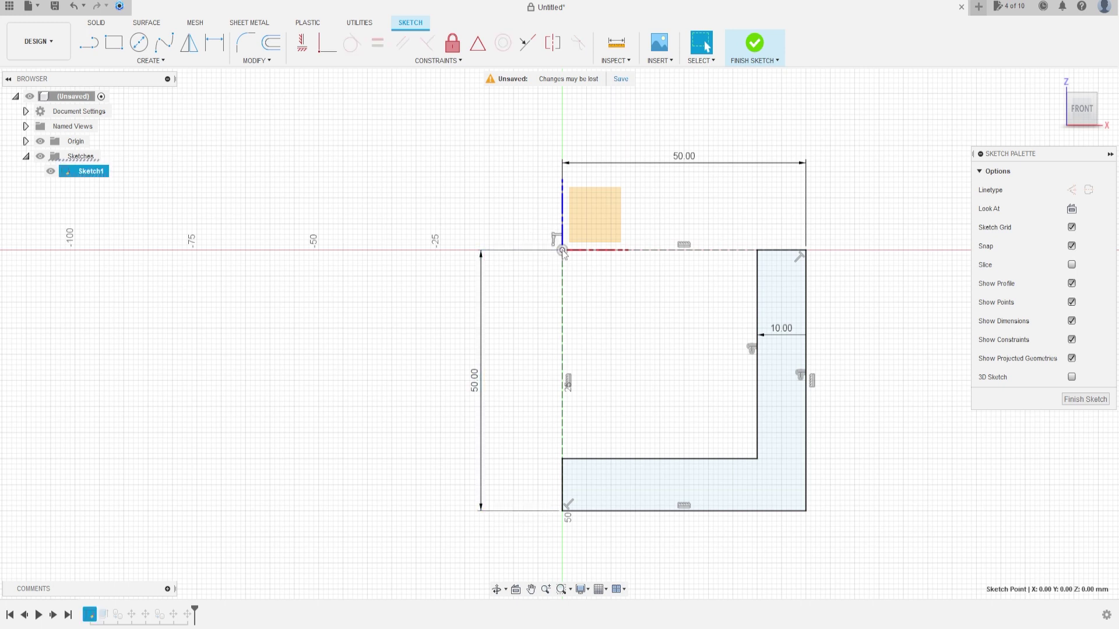
left_click(555, 240)
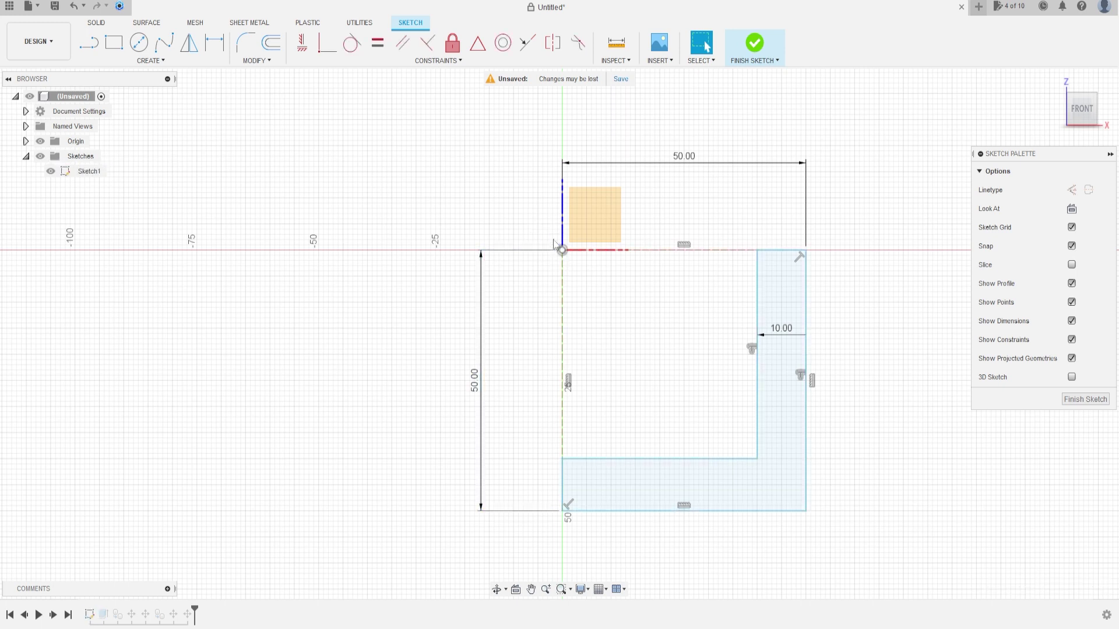
left_click_drag(512, 191, 871, 560)
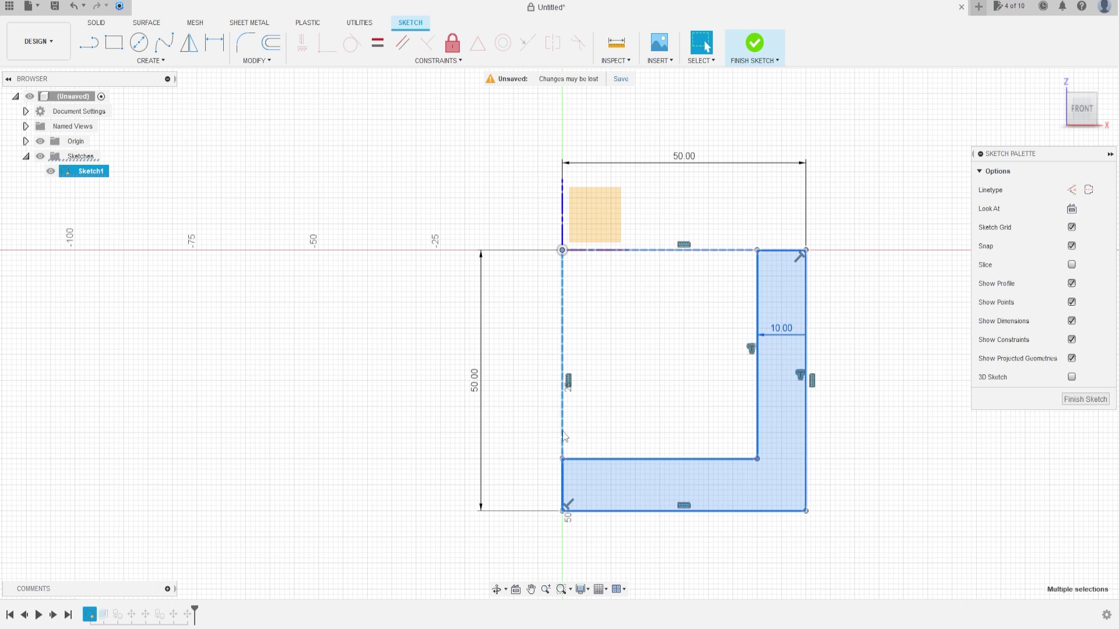
mouse_move(579, 435)
left_mouse_down()
mouse_move(651, 437)
mouse_move(498, 449)
left_mouse_up()
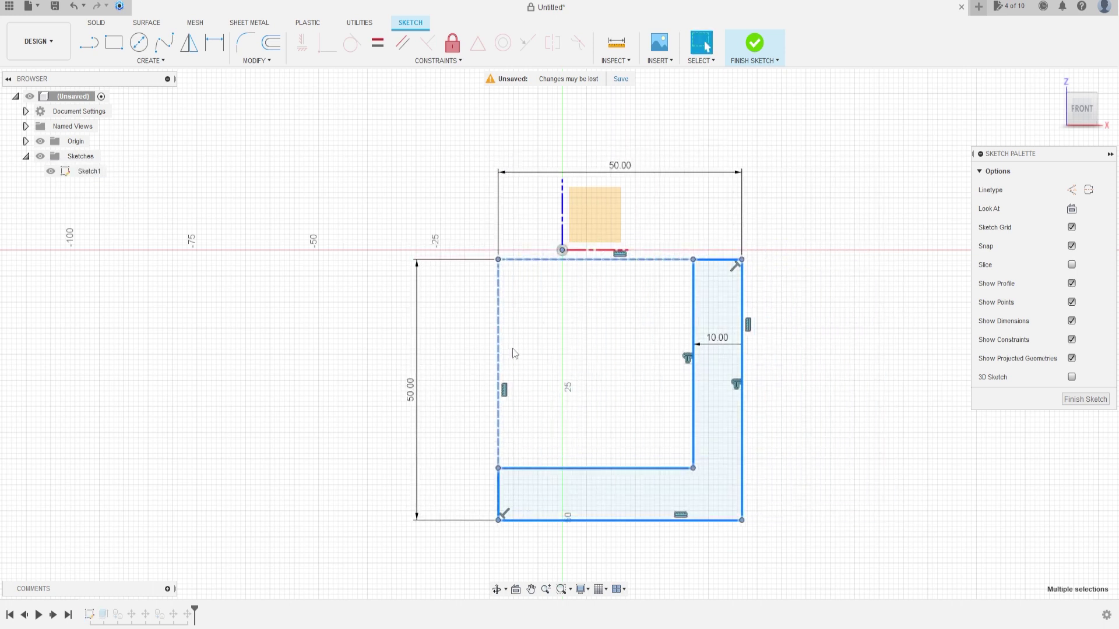
left_click(366, 154)
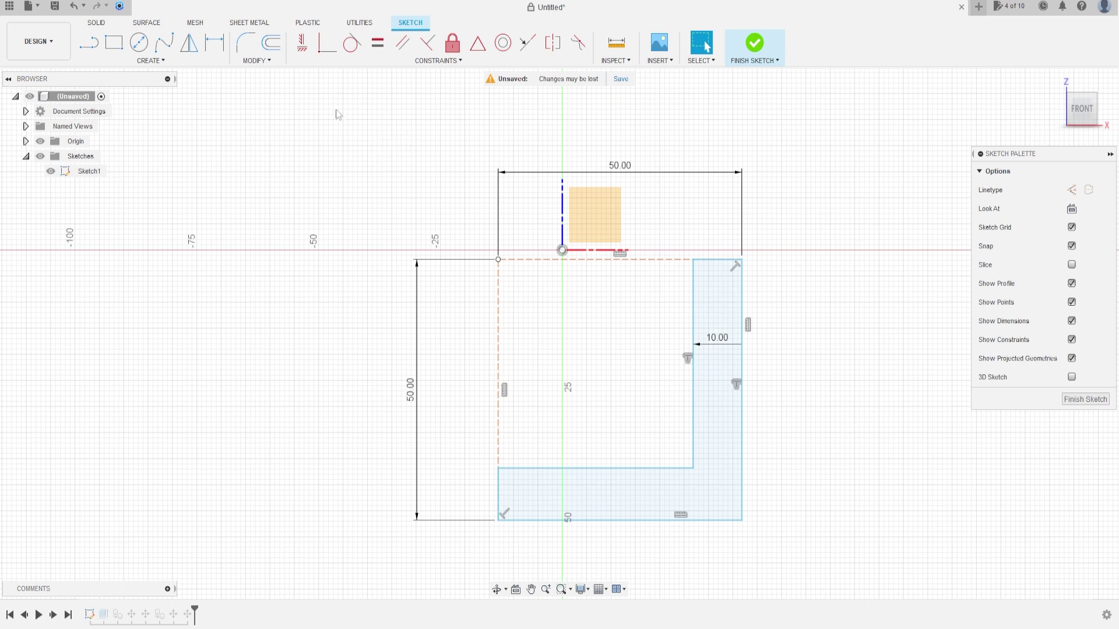
Make the profile's top line coincident with the origin
left_click(327, 43)
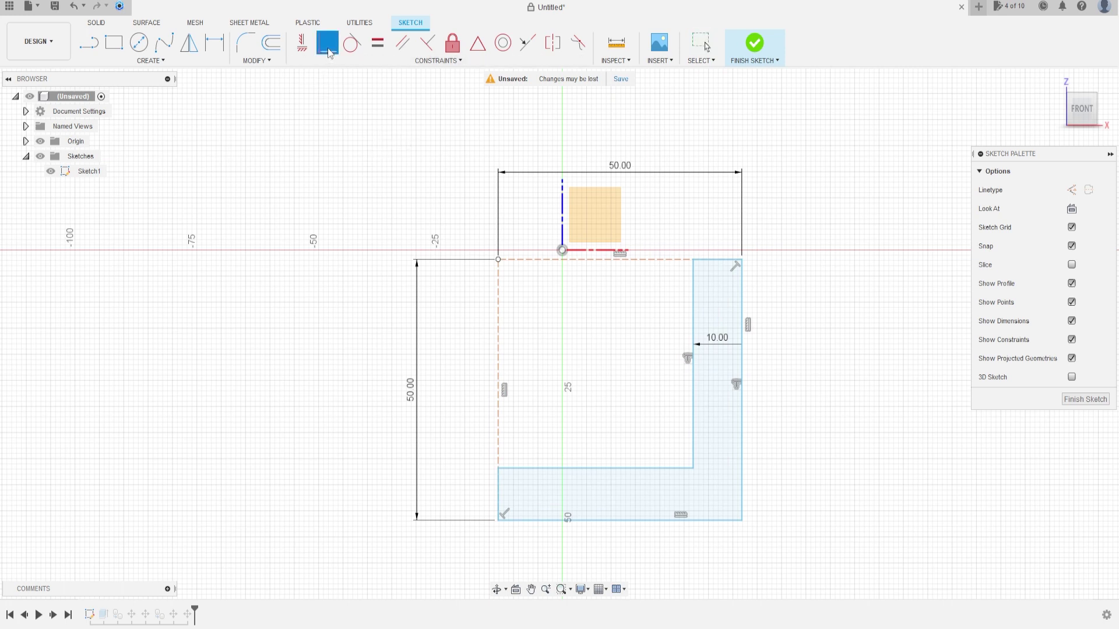
left_click(541, 259)
left_click(560, 249)
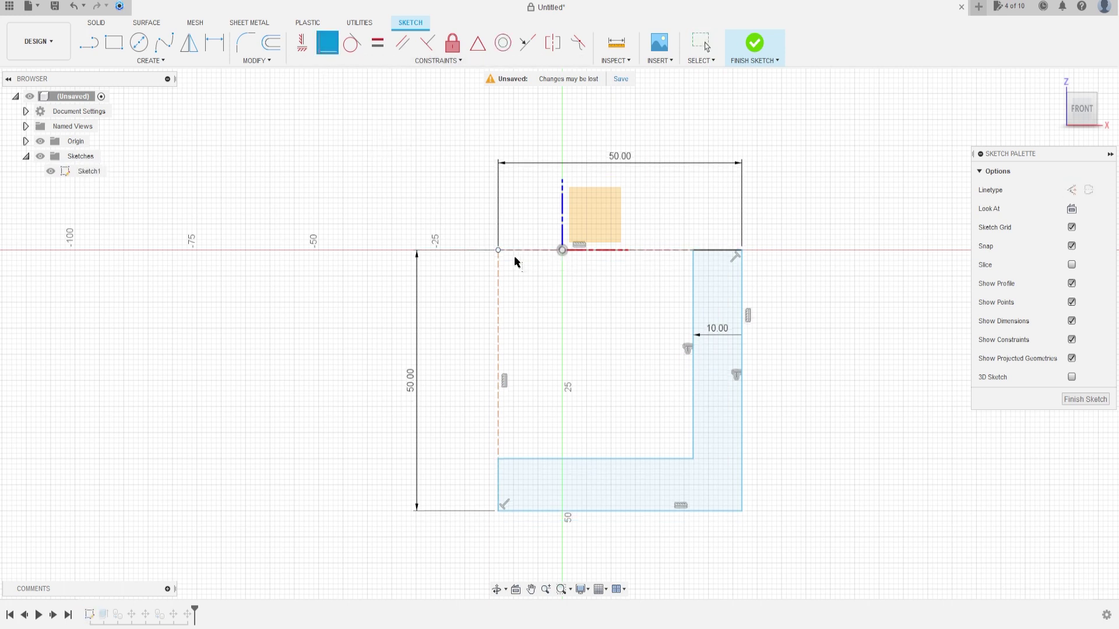
key("Escape")
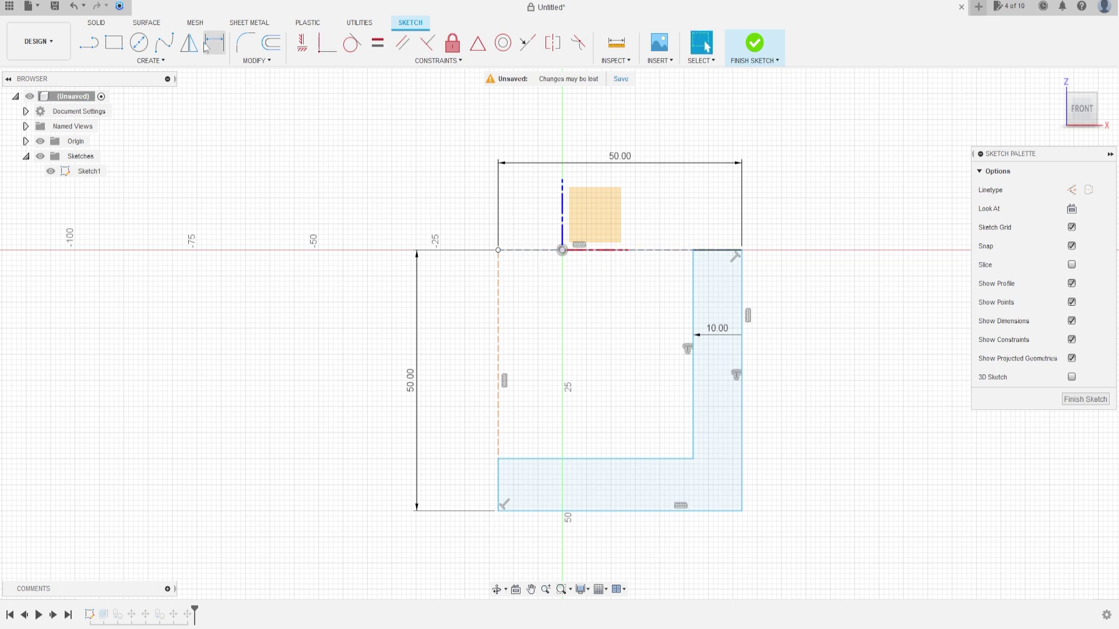
Dimension the profile's left line 10 mm from the origin and finish the sketch
left_click(210, 45)
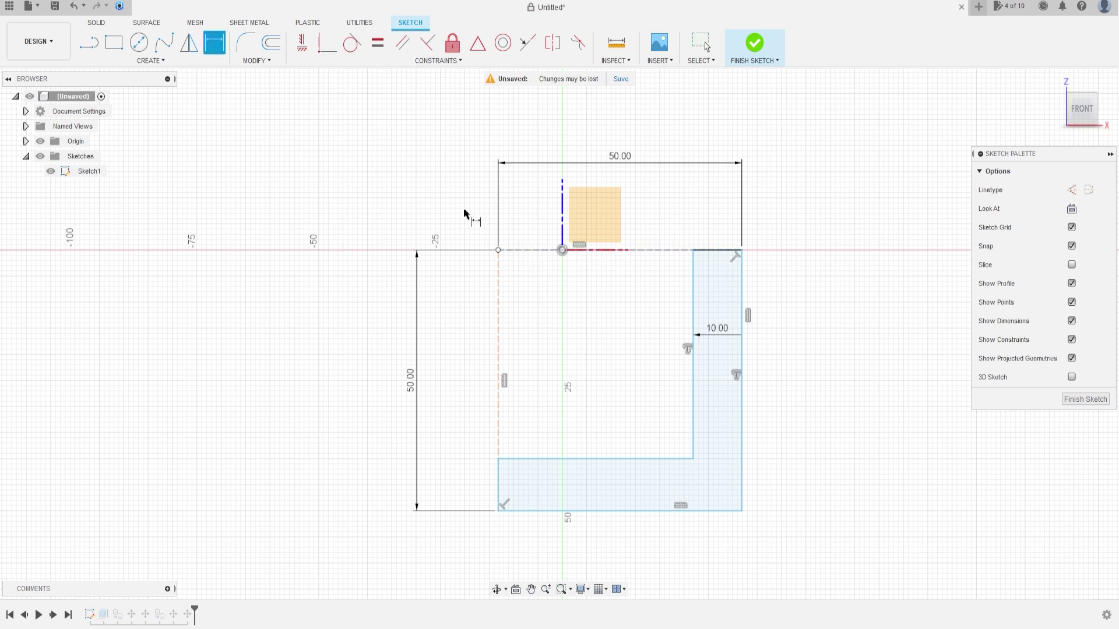
left_click(498, 303)
left_click(562, 250)
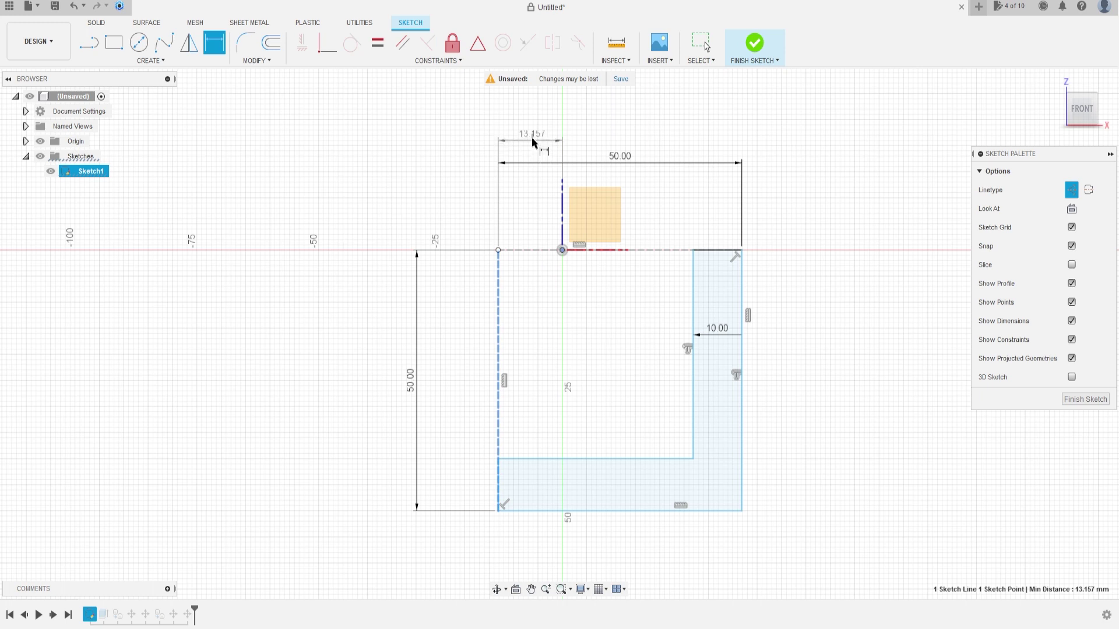
left_click(529, 132)
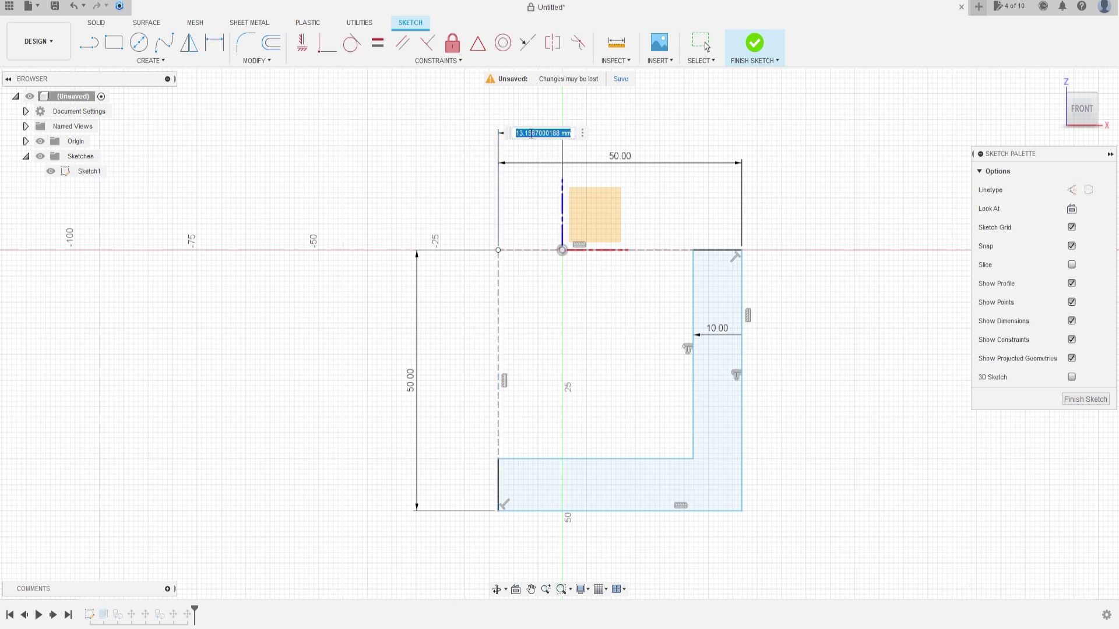
type("10")
key("Return")
left_click(754, 45)
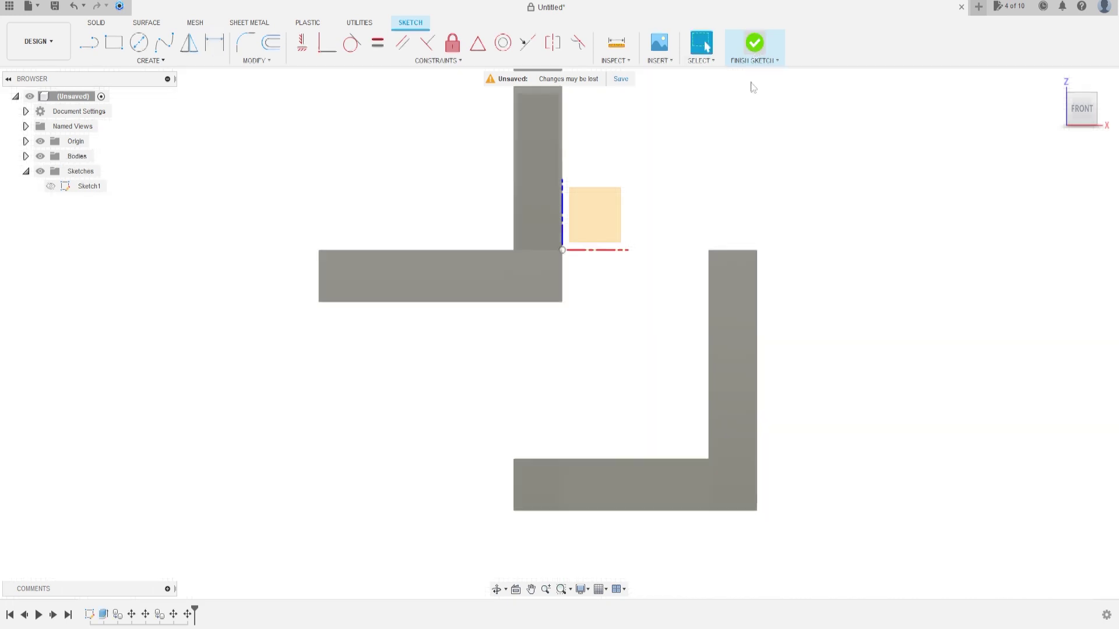
Return to the isometric home view, hide Origin in the Browser, and start a sketch
middle_click_drag(804, 161, 719, 205, "shift")
scroll(699, 214, "up", 2)
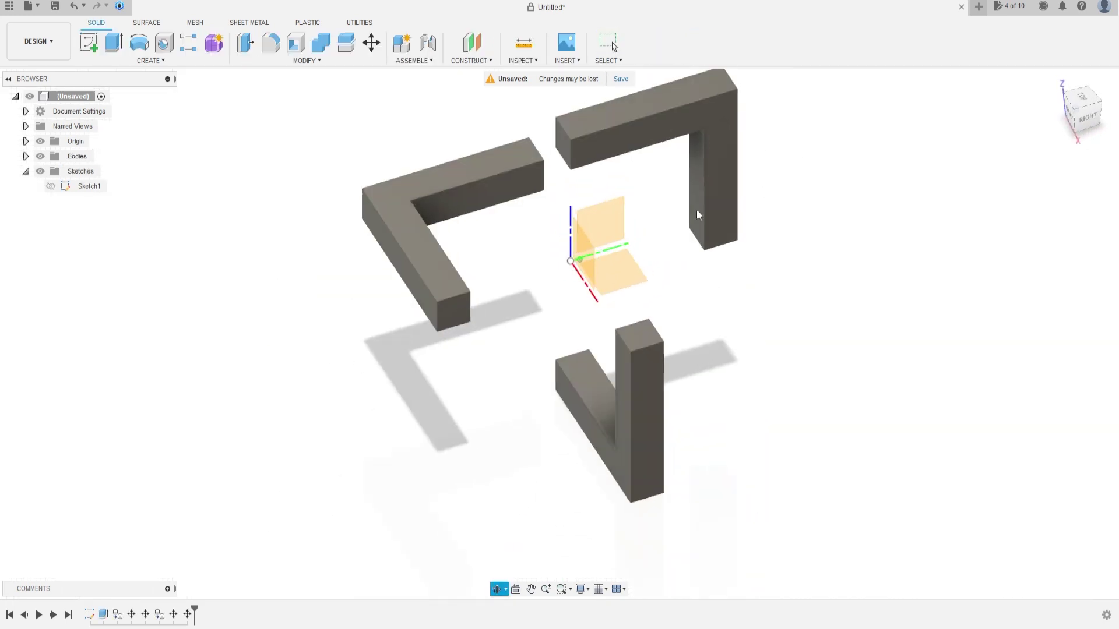
left_click(1072, 110)
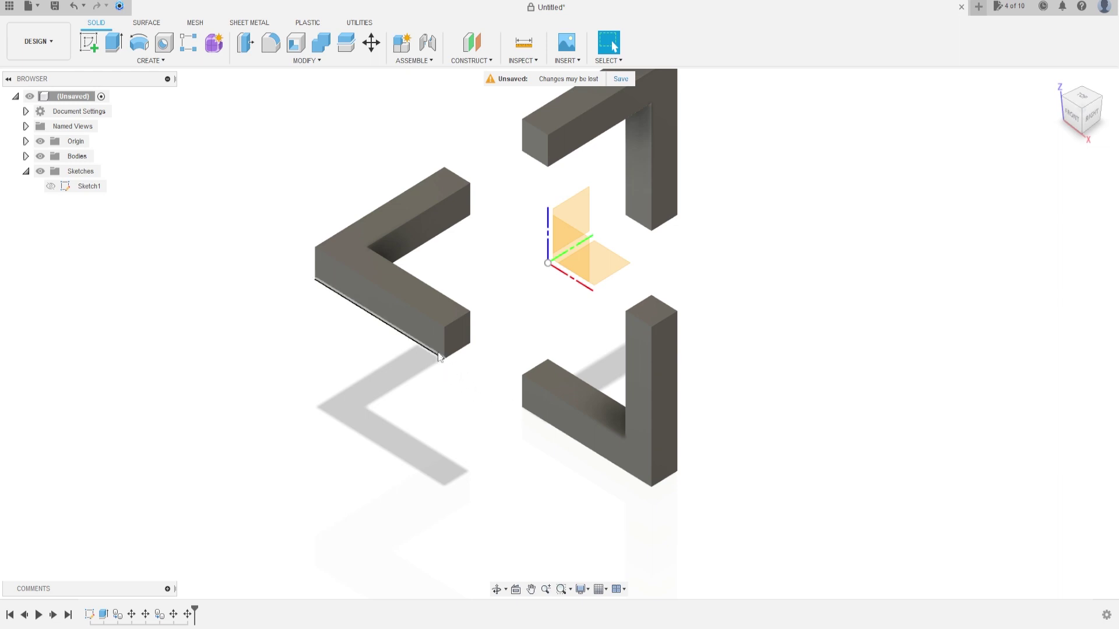
middle_click_drag(590, 219, 589, 319)
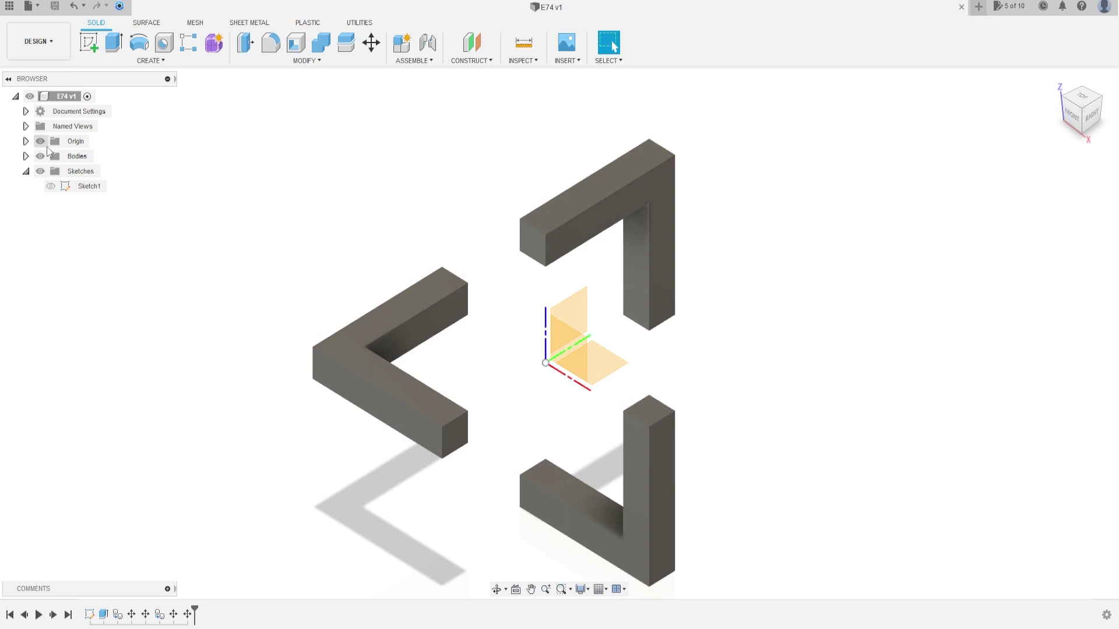
left_click(39, 141)
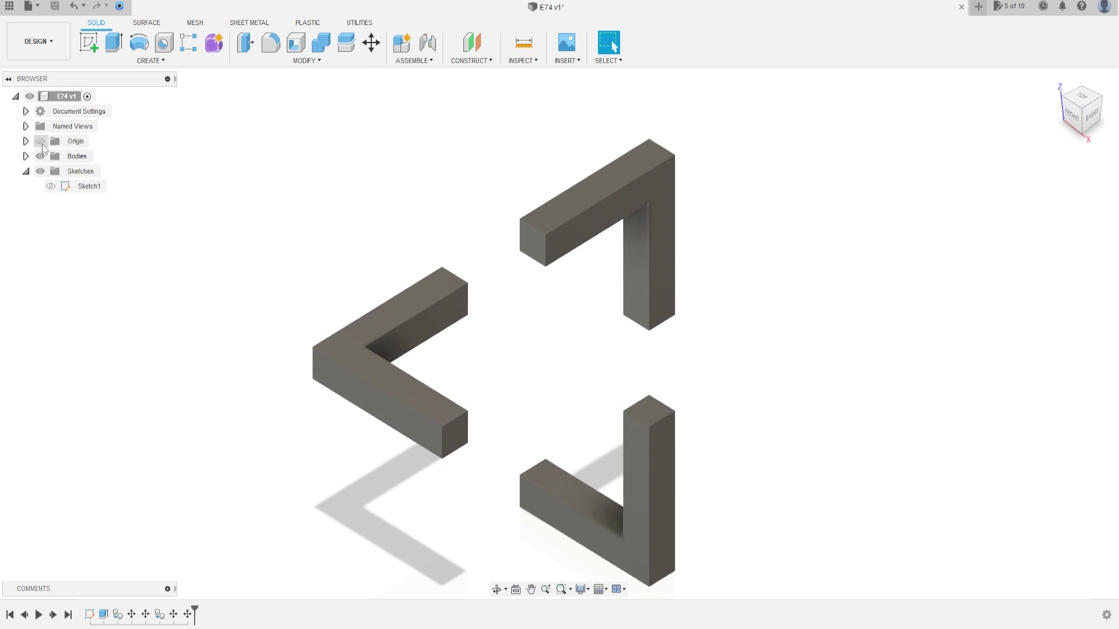
left_click(89, 42)
On the lower L-piece's top face, draw a 10 × 10 mm square from the origin
left_click(544, 481)
scroll(541, 301, "up", 4)
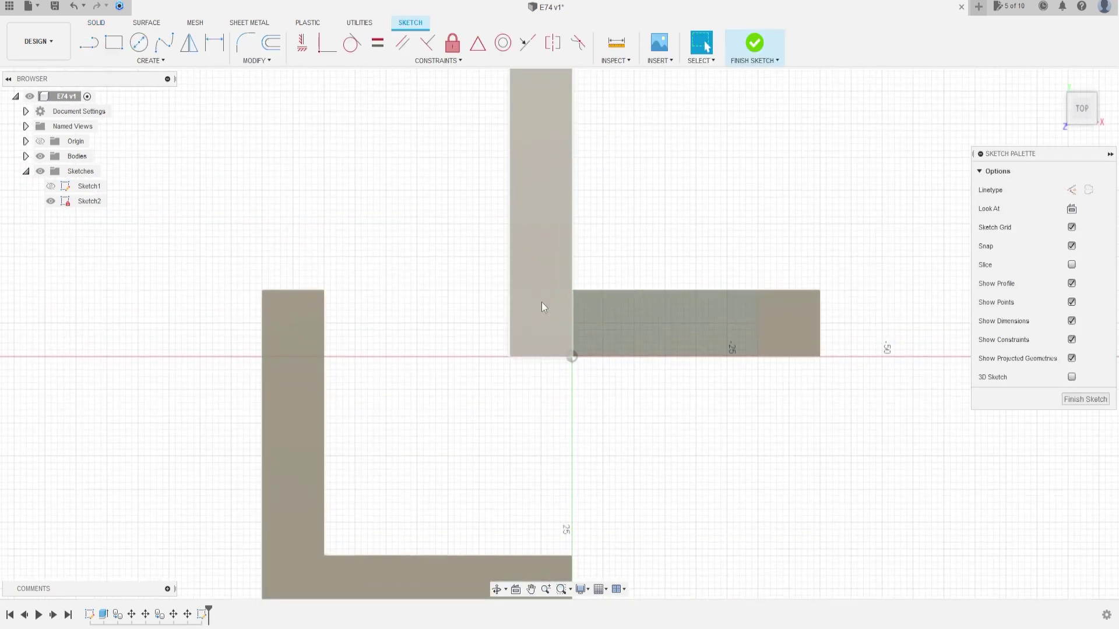
left_click(114, 43)
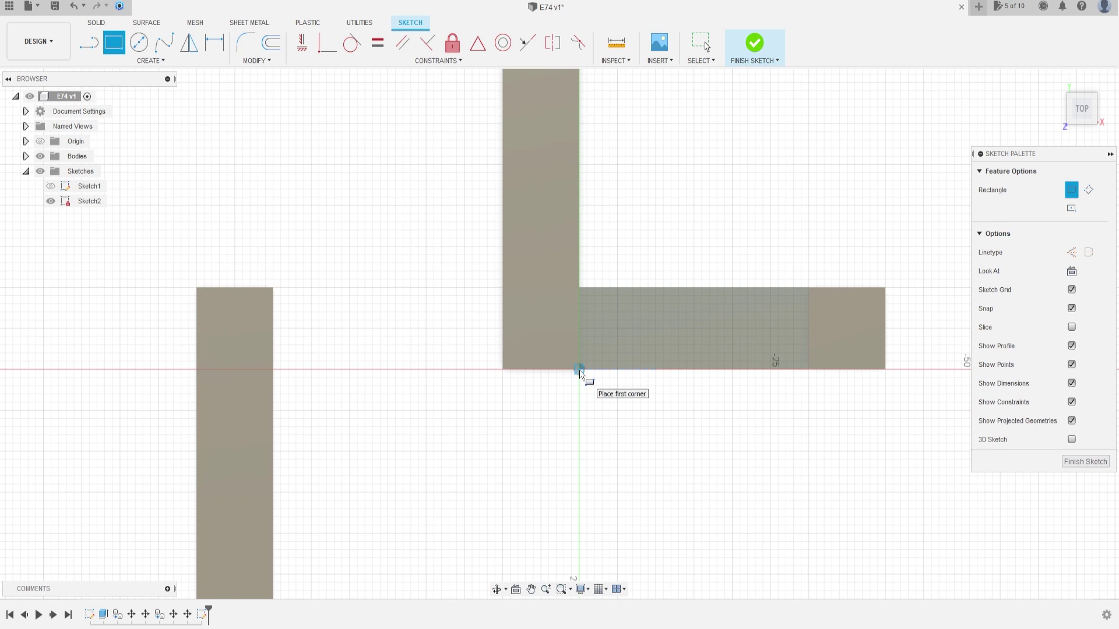
left_click(578, 369)
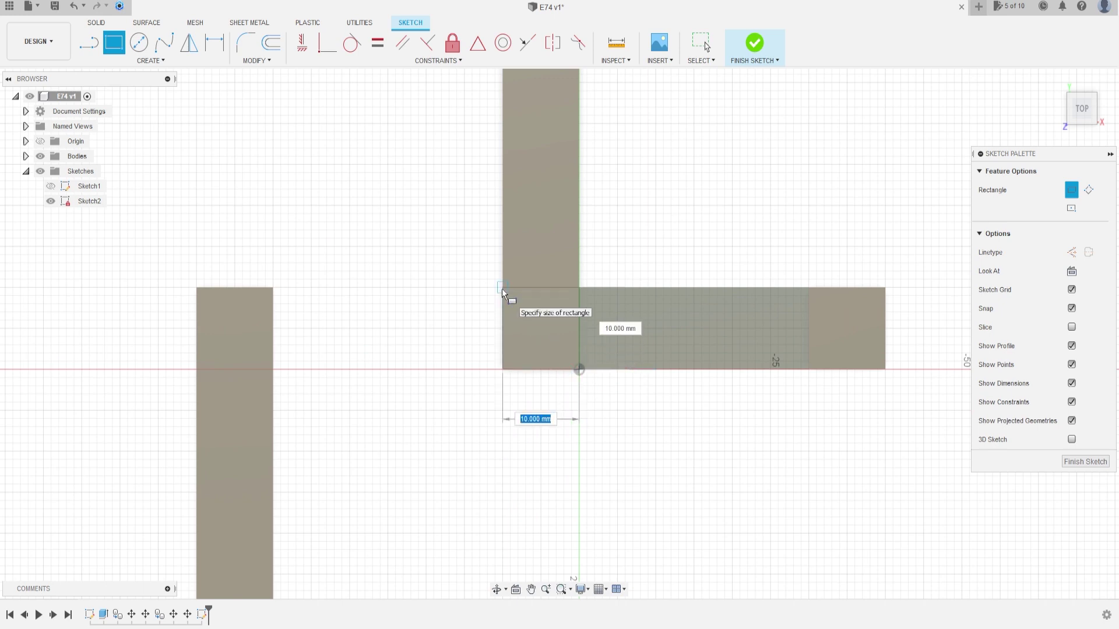
type("10")
key("Tab")
type("10")
key("Return")
key("Escape")
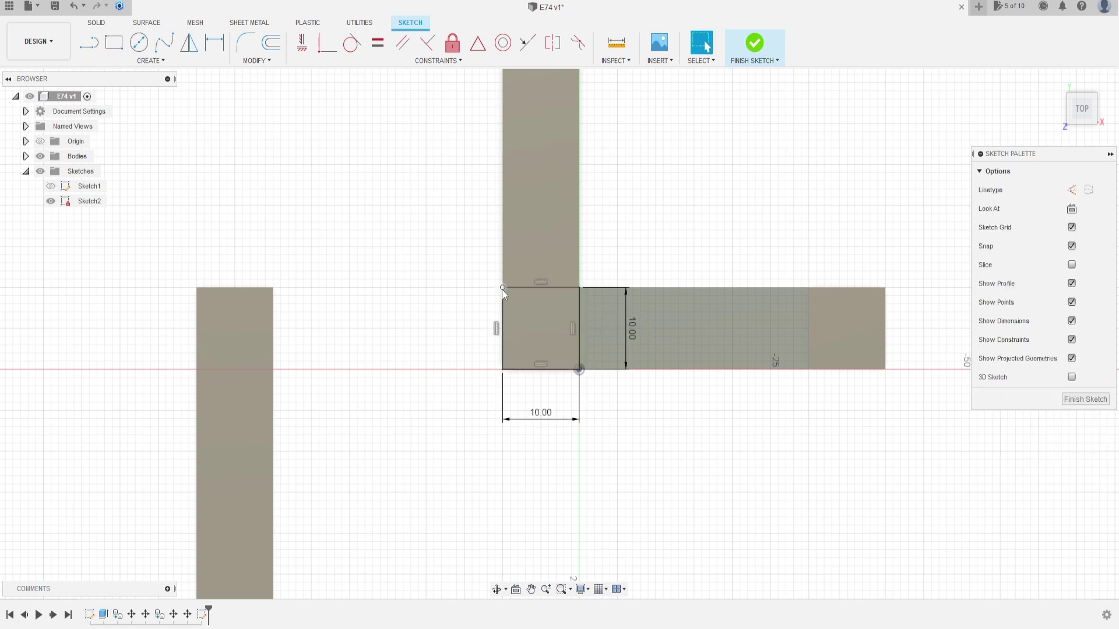
Draw a line along the L-piece's inner edge and make it construction geometry
scroll(505, 436, "down", 3)
middle_click_drag(506, 440, 499, 362)
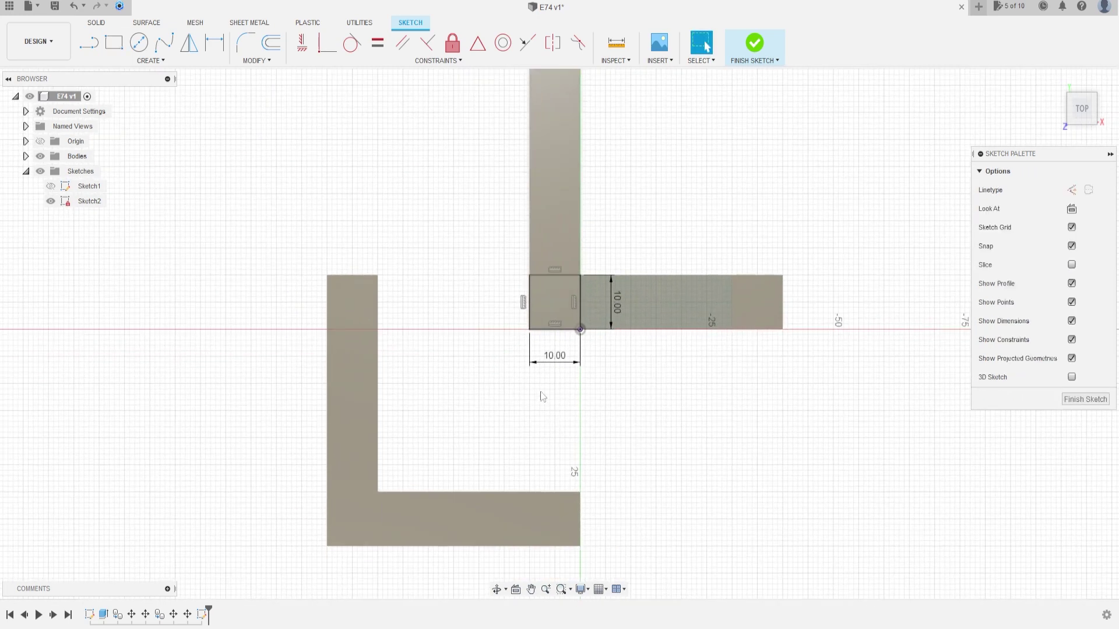
left_click(89, 42)
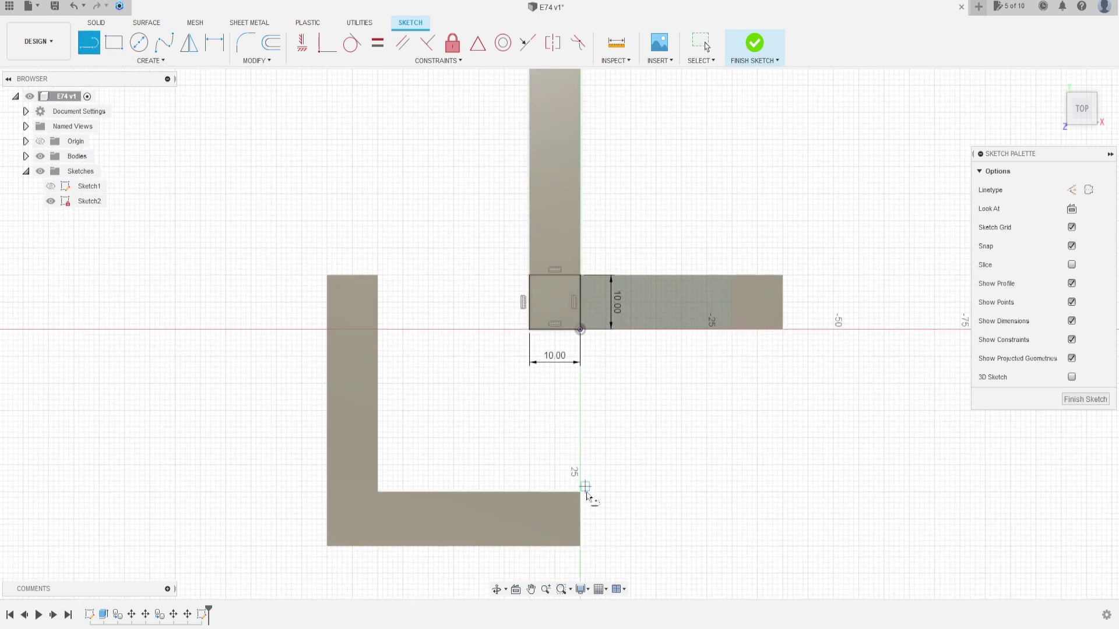
left_click(580, 491)
left_click(487, 492)
key("Escape")
left_click(545, 493)
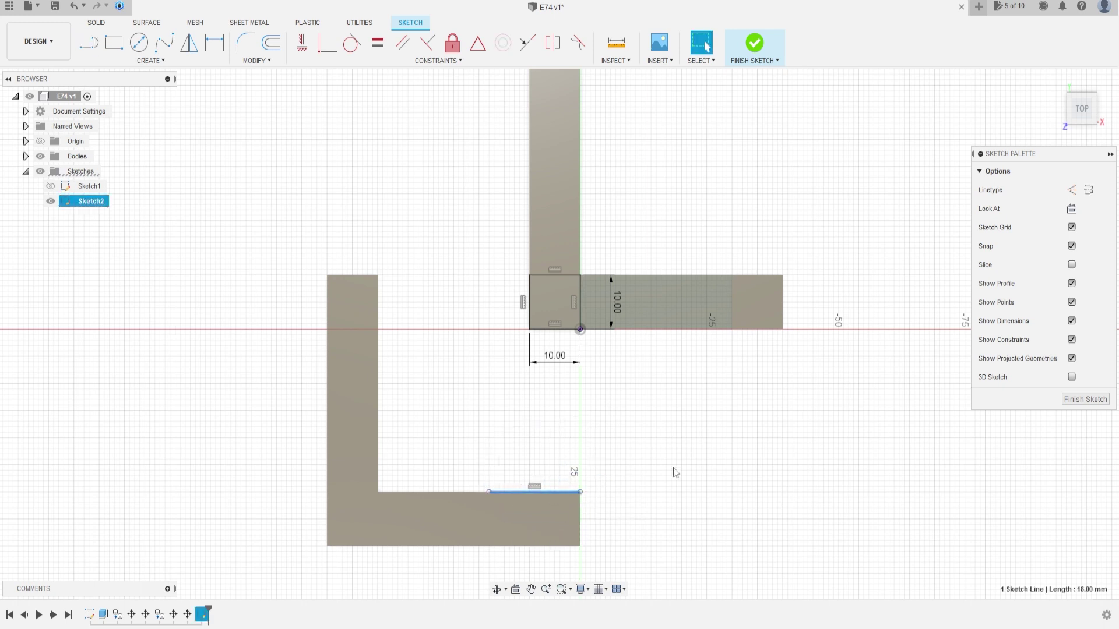
left_click(1071, 190)
key("Escape")
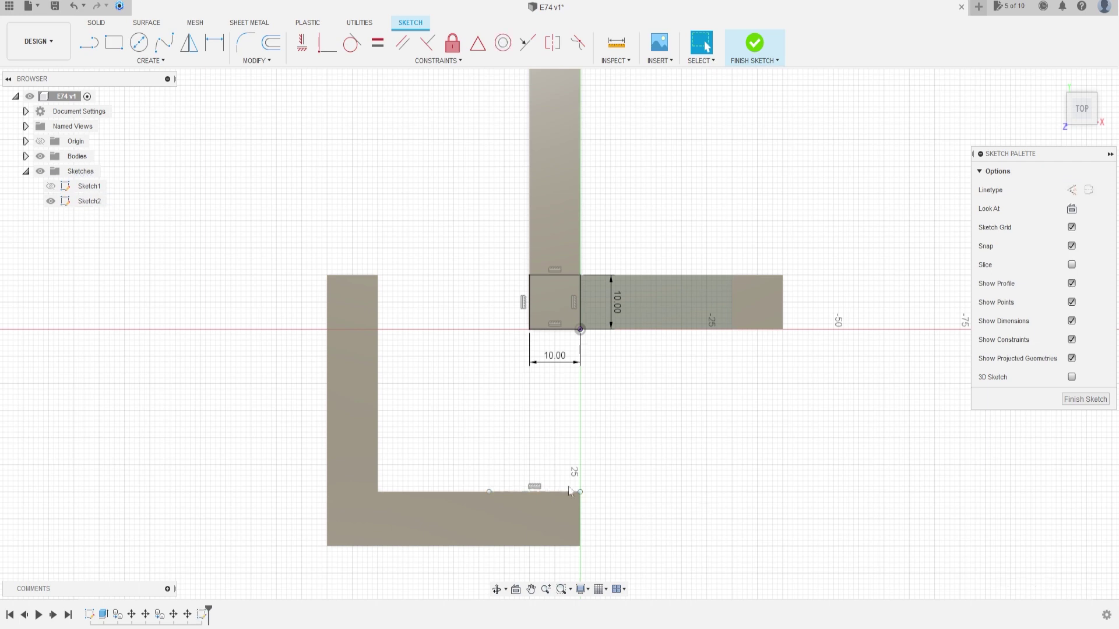
Dimension the construction line 30 mm from the origin and finish the sketch
left_click(215, 42)
left_click(554, 492)
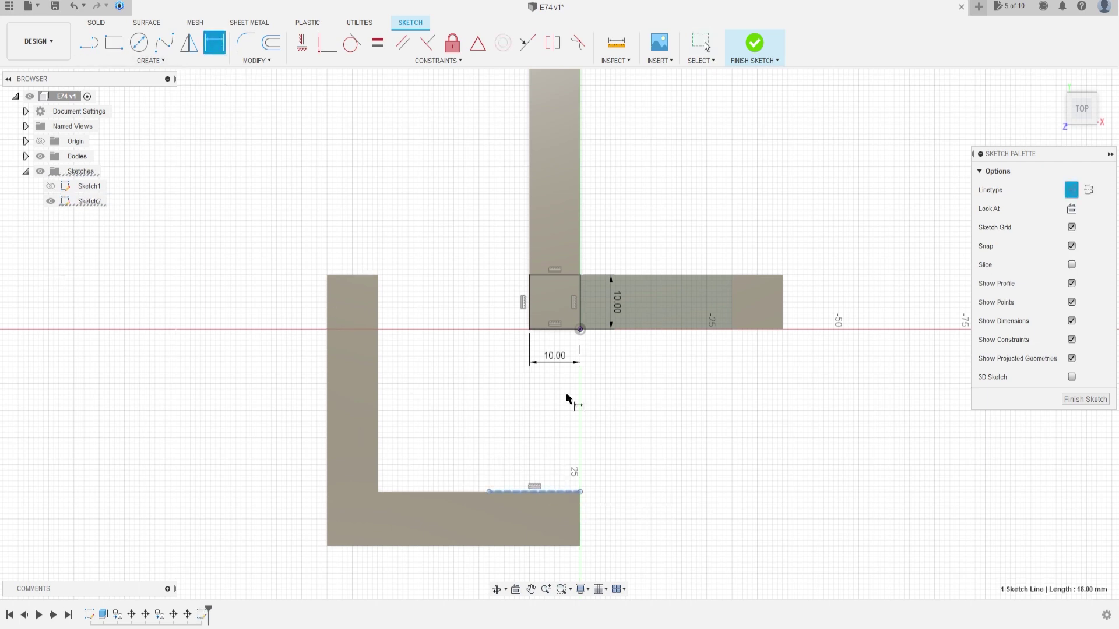
left_click(580, 330)
left_click(440, 396)
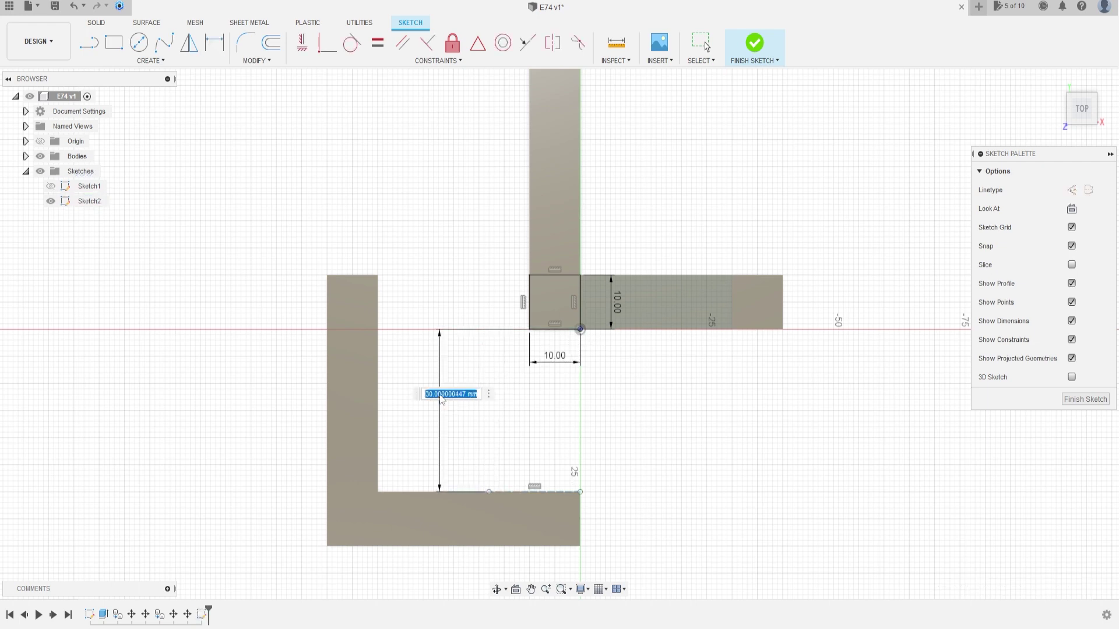
type("30")
key("Return")
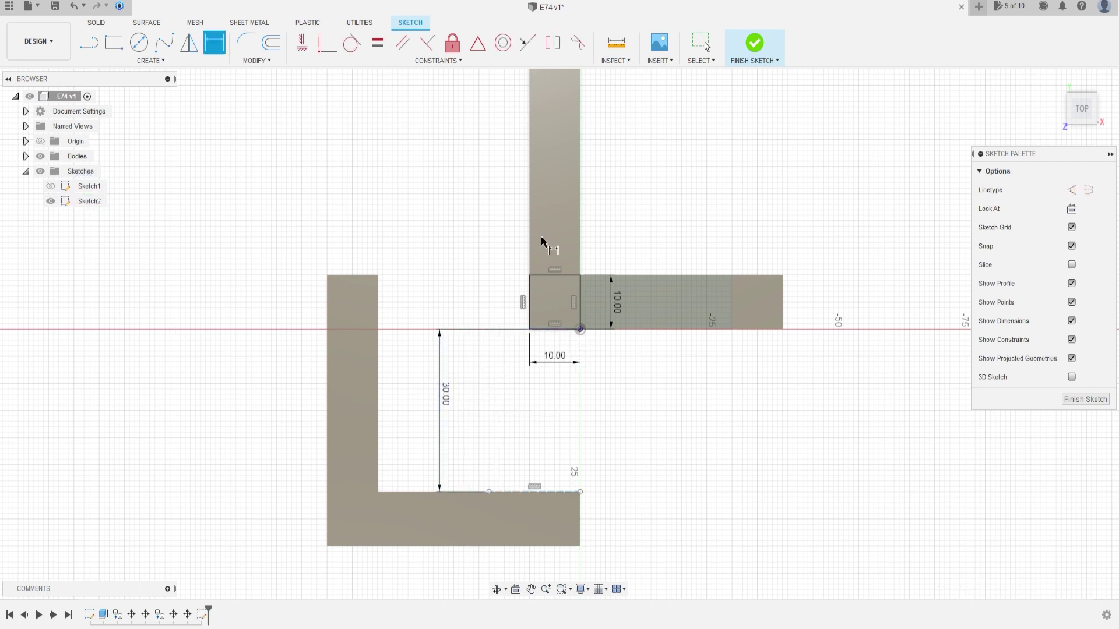
left_click(754, 43)
mouse_move(581, 324)
middle_mouse_down("shift")
mouse_move(573, 300)
mouse_move(524, 257)
middle_mouse_up("shift")
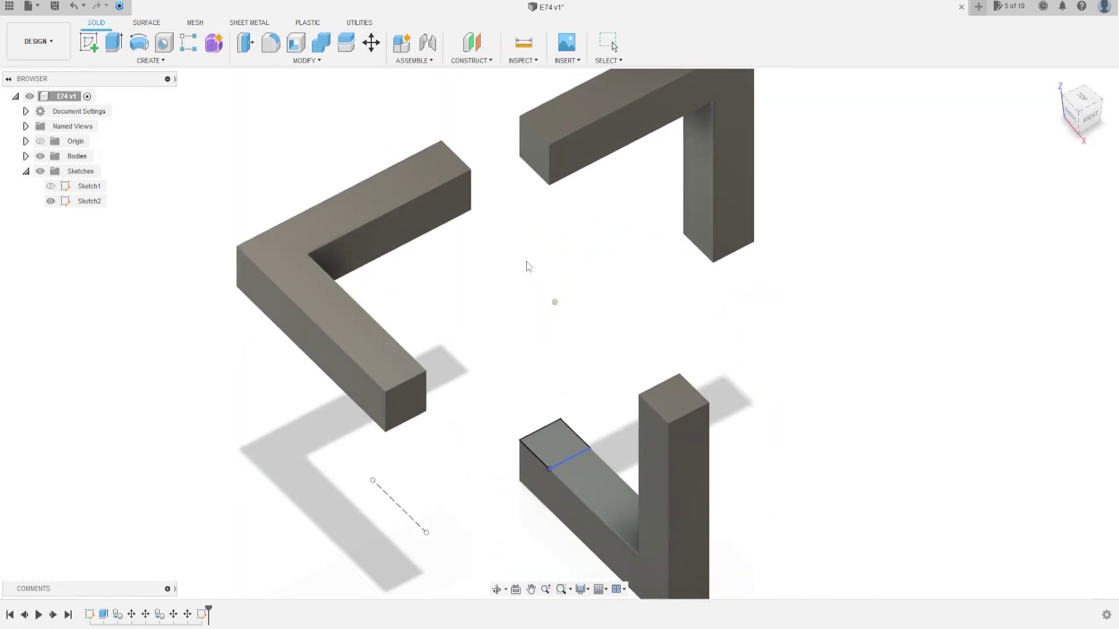
Revolve the 10 mm square 90° about the dashed construction line, joining it to the L-pieces
middle_click_drag(444, 475, 482, 418)
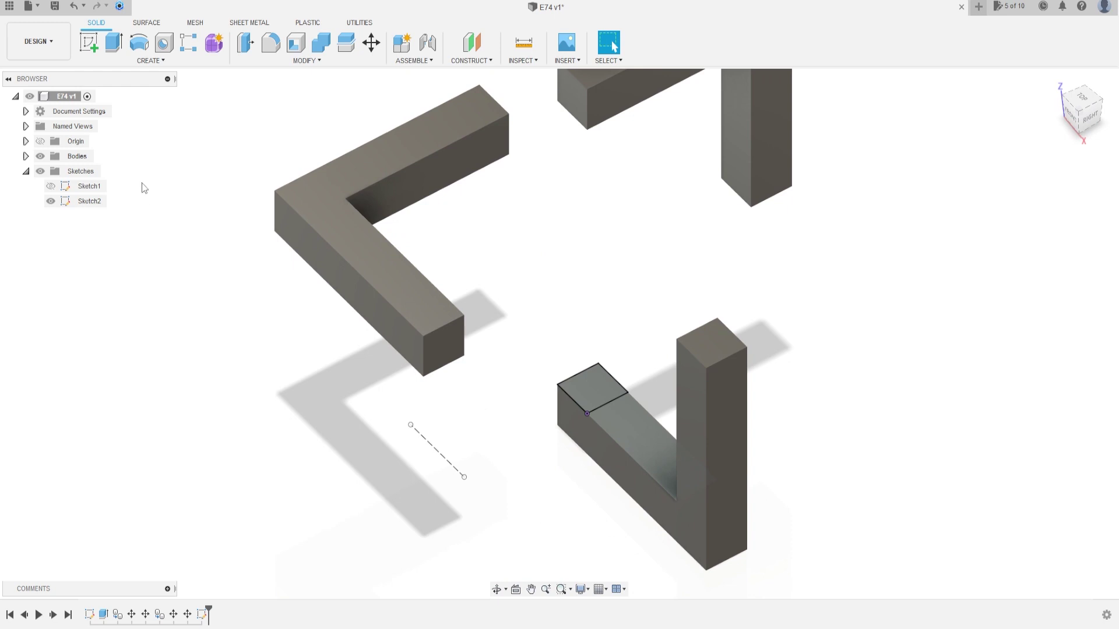
left_click(139, 42)
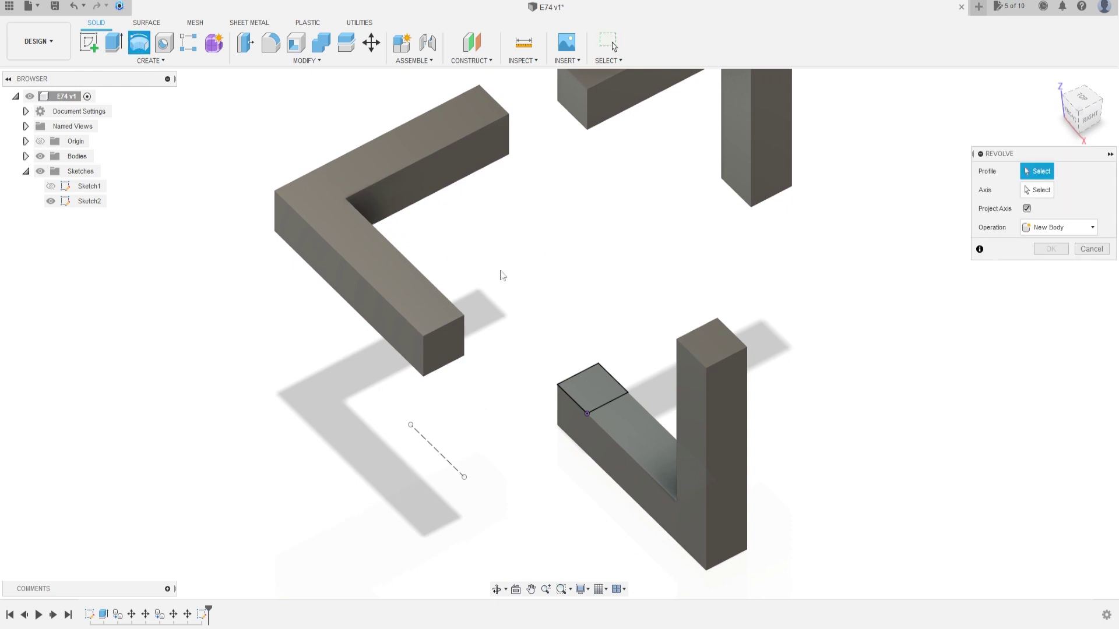
left_click(592, 385)
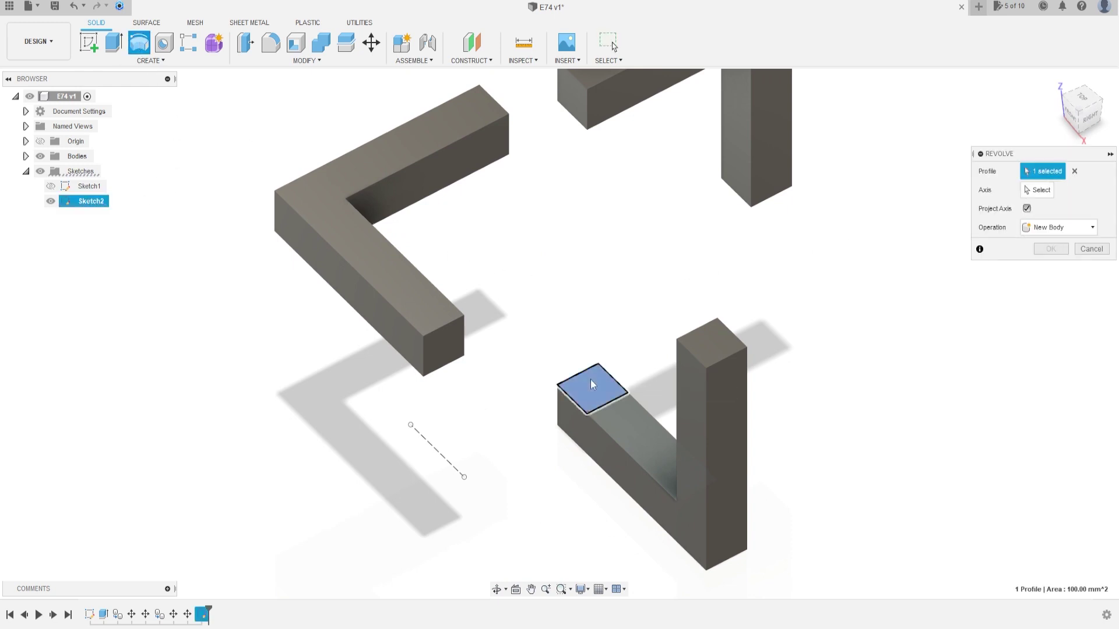
left_click(440, 462)
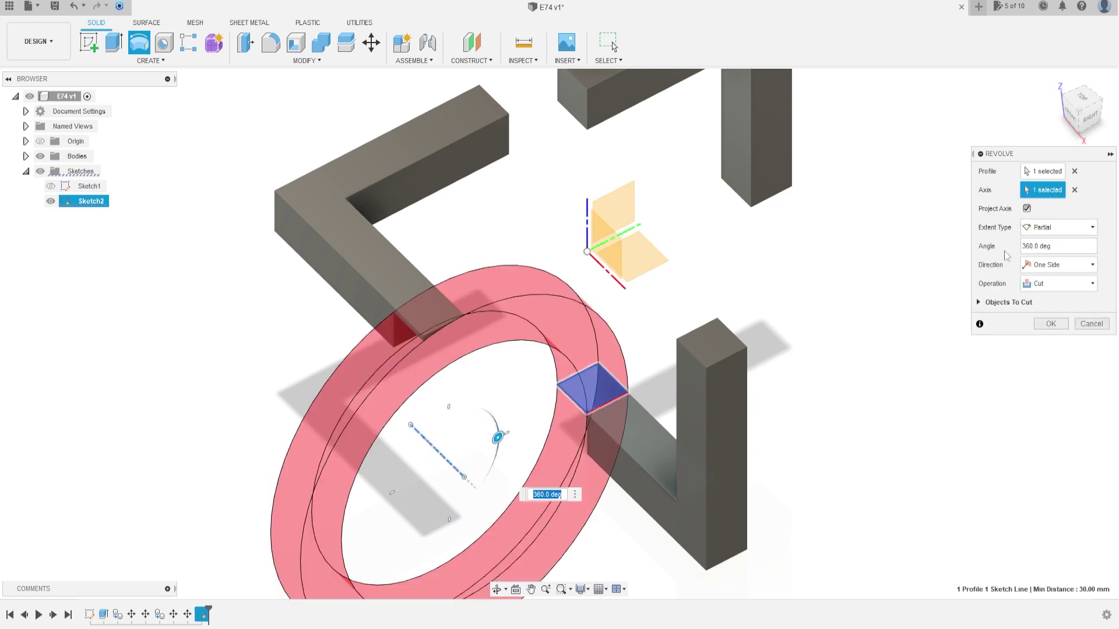
key("Tab")
type("90")
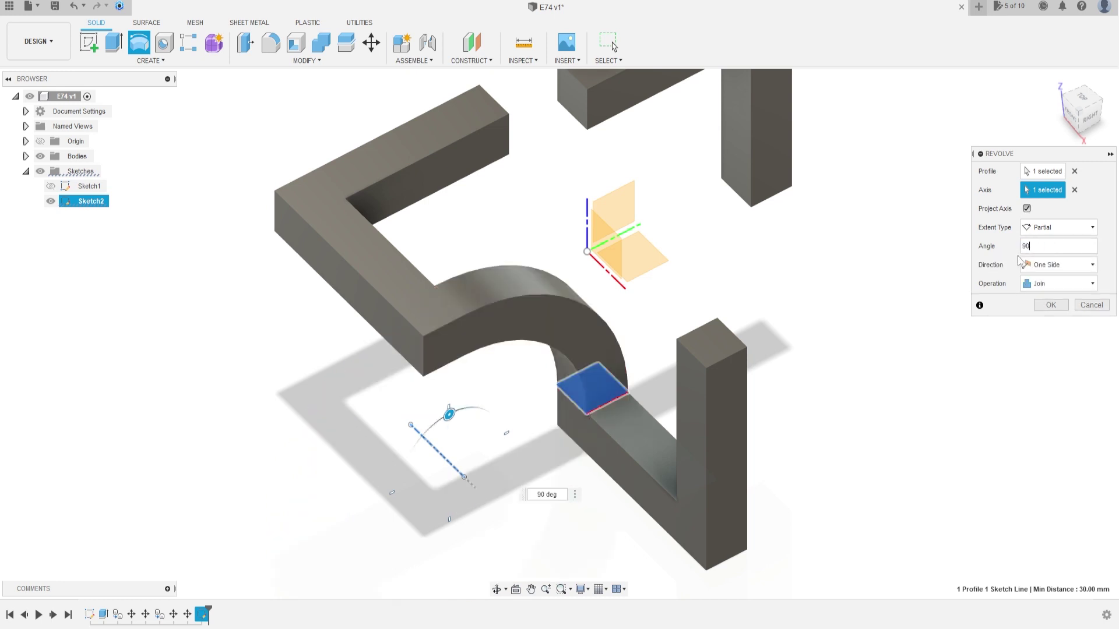
left_click(1051, 305)
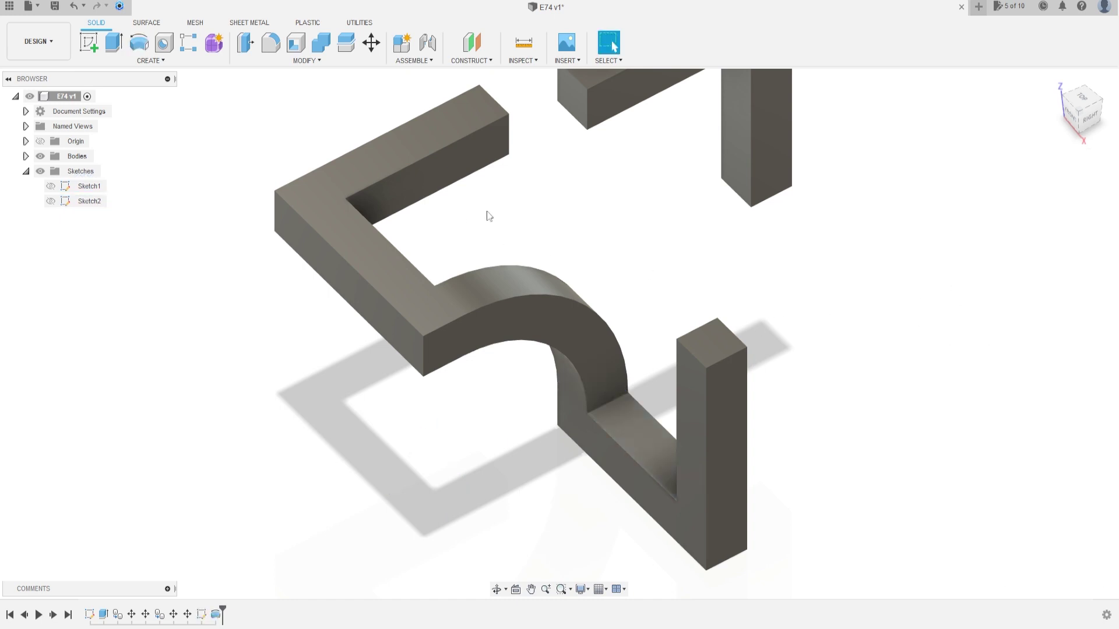
Start a sketch on a face of the 5 and draw a 10 × 10 mm square at the origin
left_click(88, 45)
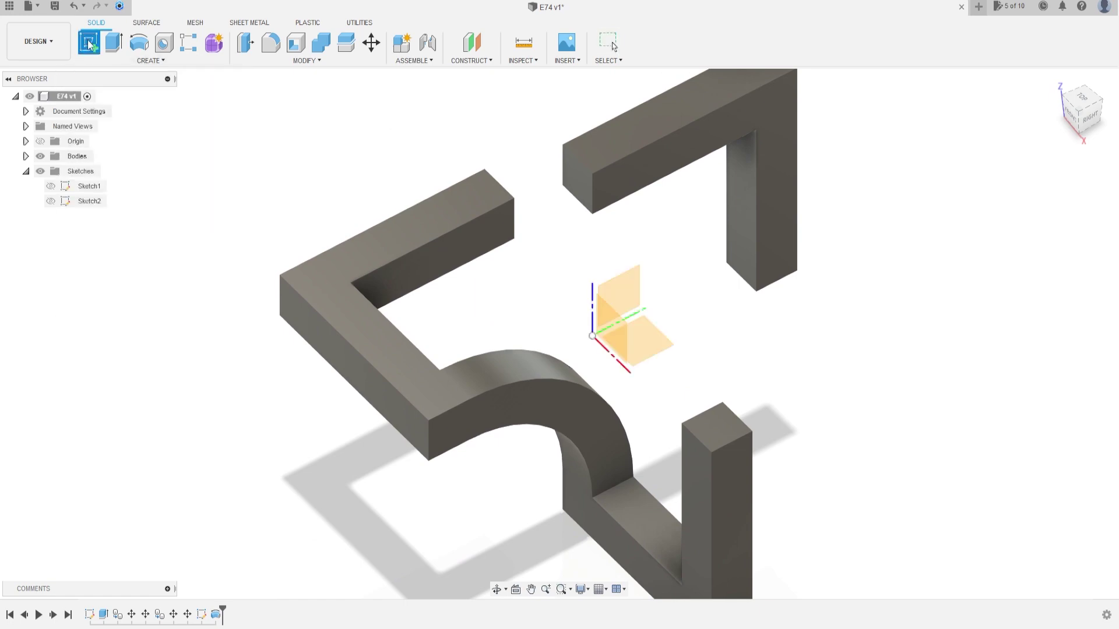
left_click(502, 229)
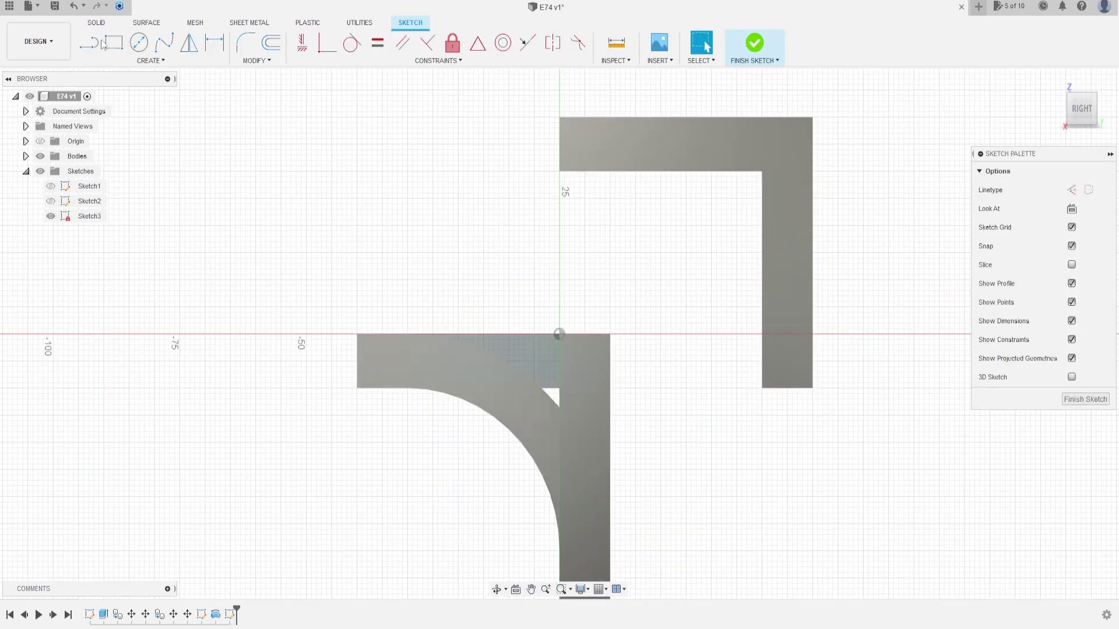
left_click(115, 44)
left_click(560, 333)
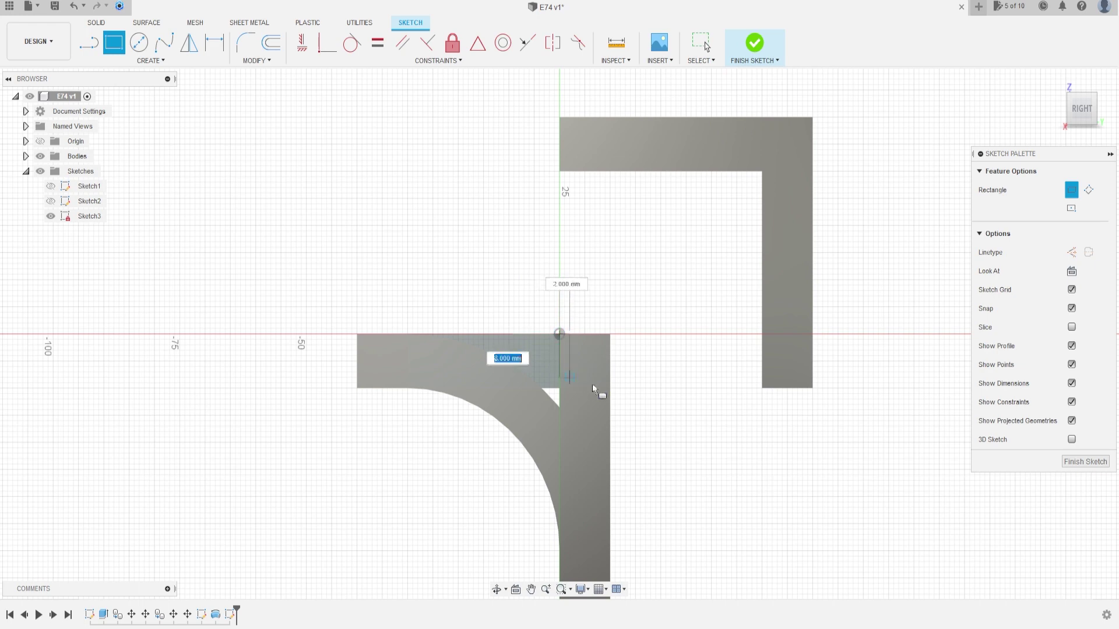
type("10")
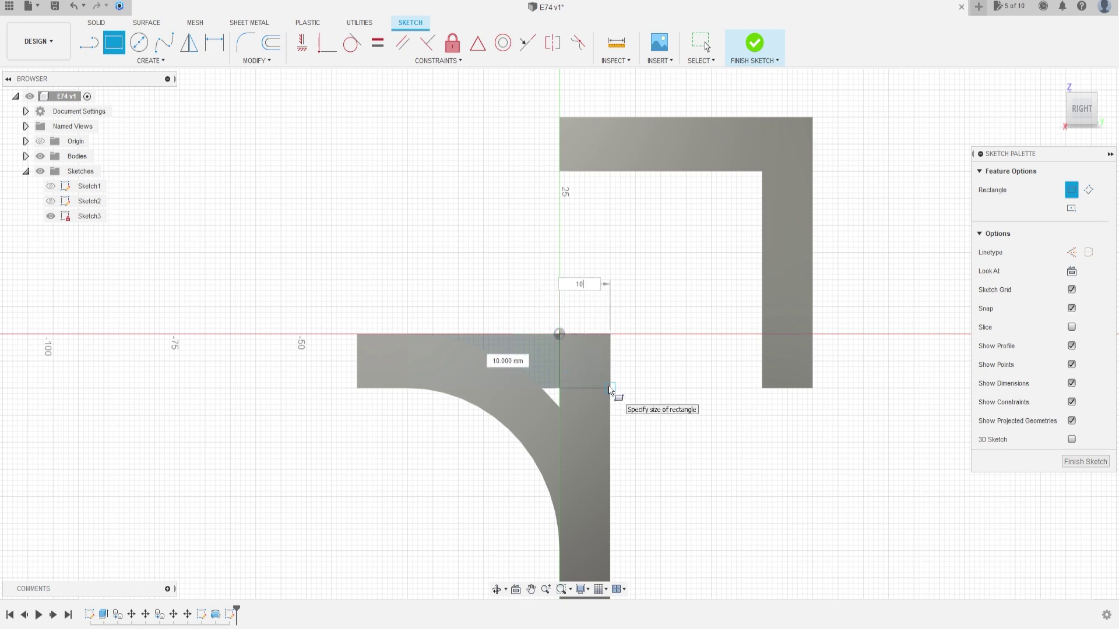
key("Tab")
type("10")
key("Return")
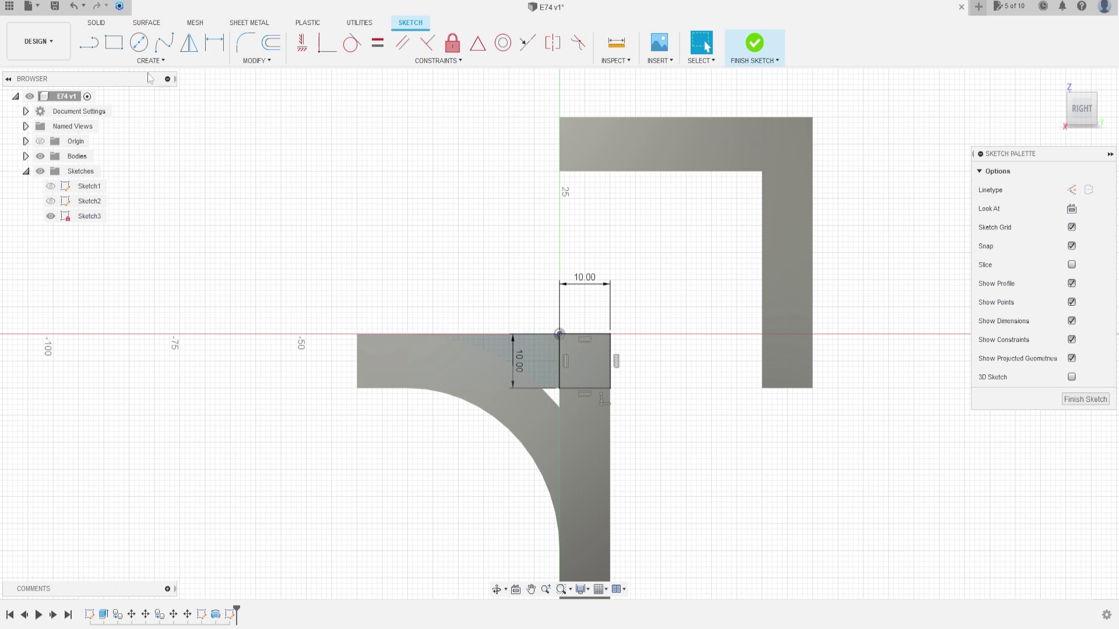
Draw a line along the upper piece's inner edge and make it construction geometry
left_click(89, 42)
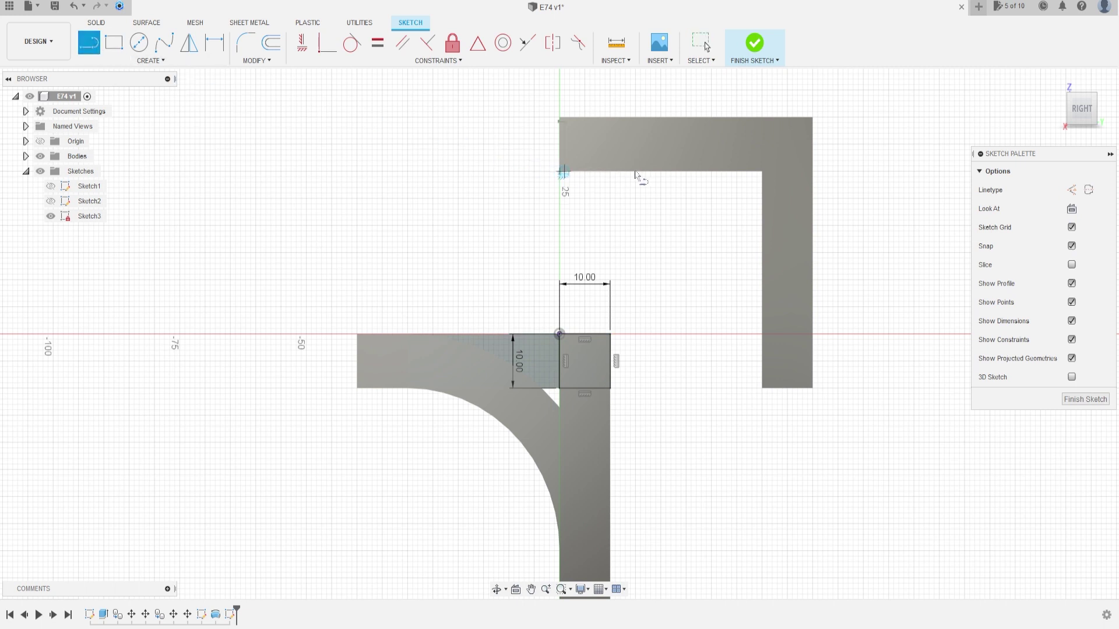
left_click(660, 171)
key("Escape")
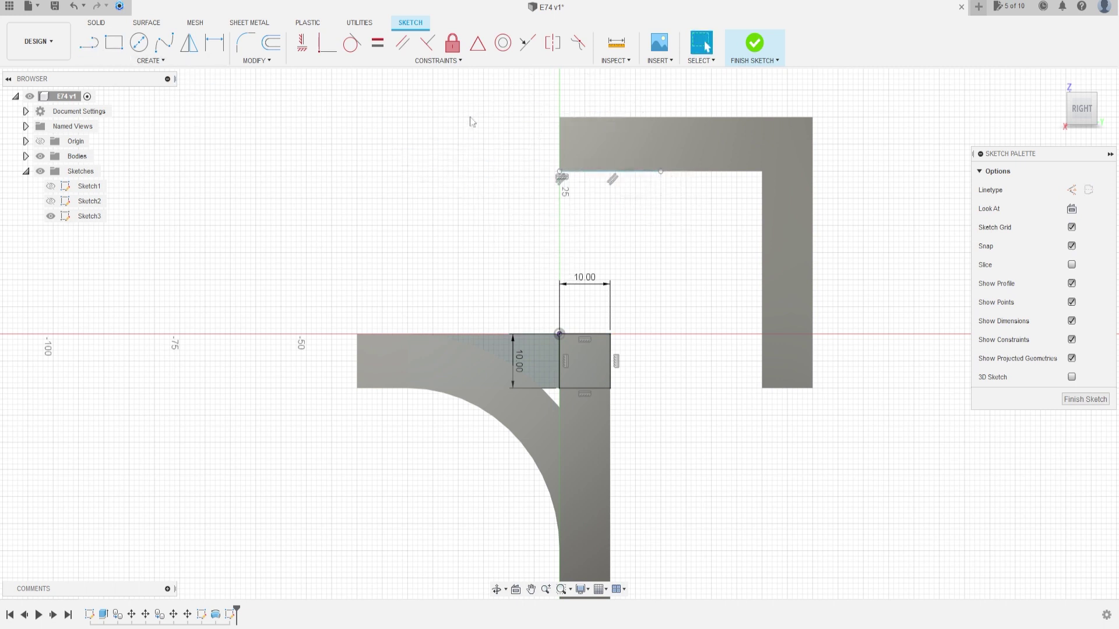
left_click(599, 172)
left_click(1071, 190)
left_click(380, 207)
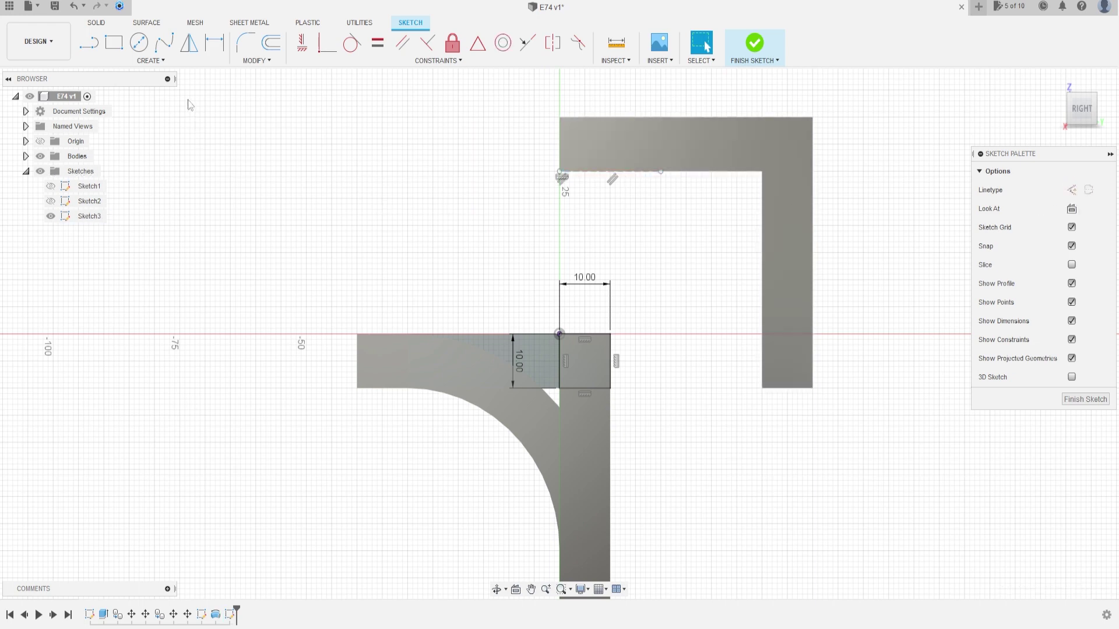
Dimension the construction line 30 mm from the square's corner and finish the sketch
left_click(214, 47)
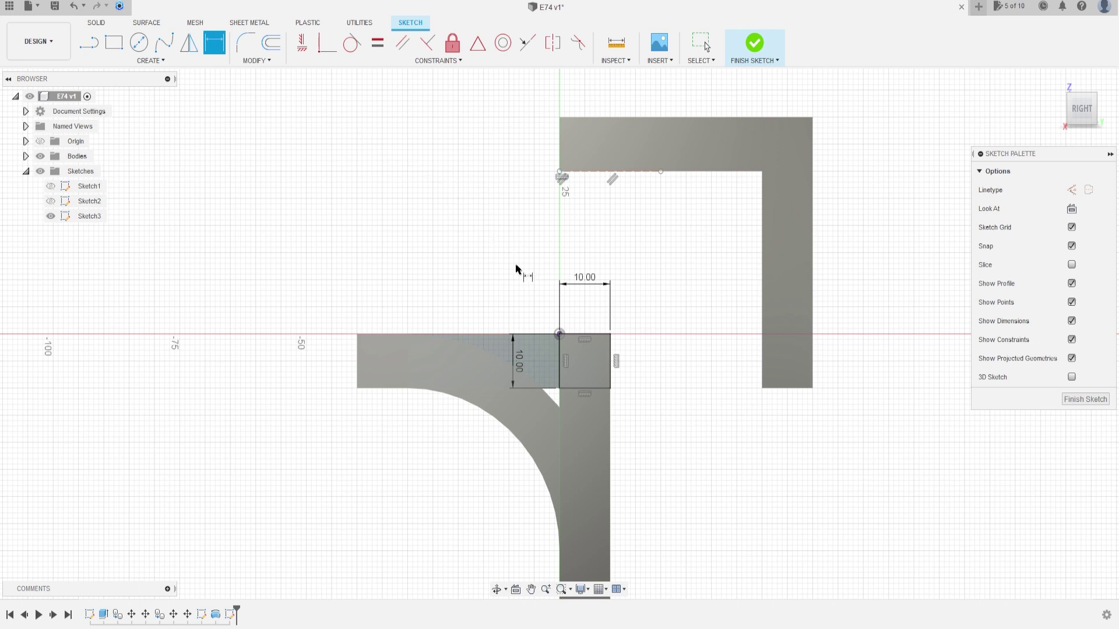
left_click(560, 335)
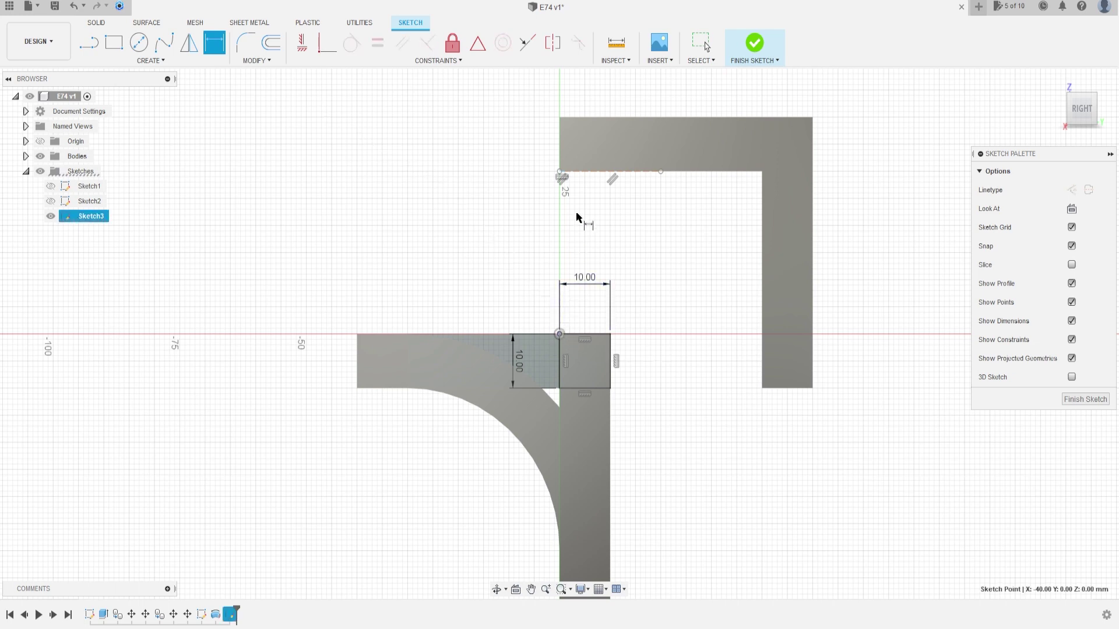
left_click(589, 173)
left_click(445, 247)
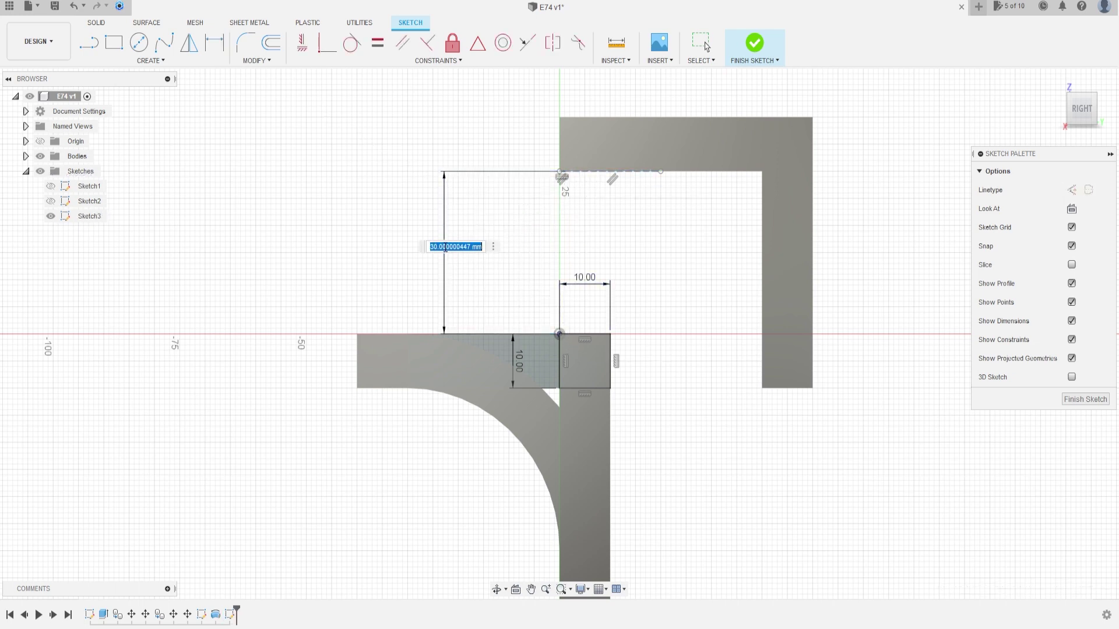
type("30")
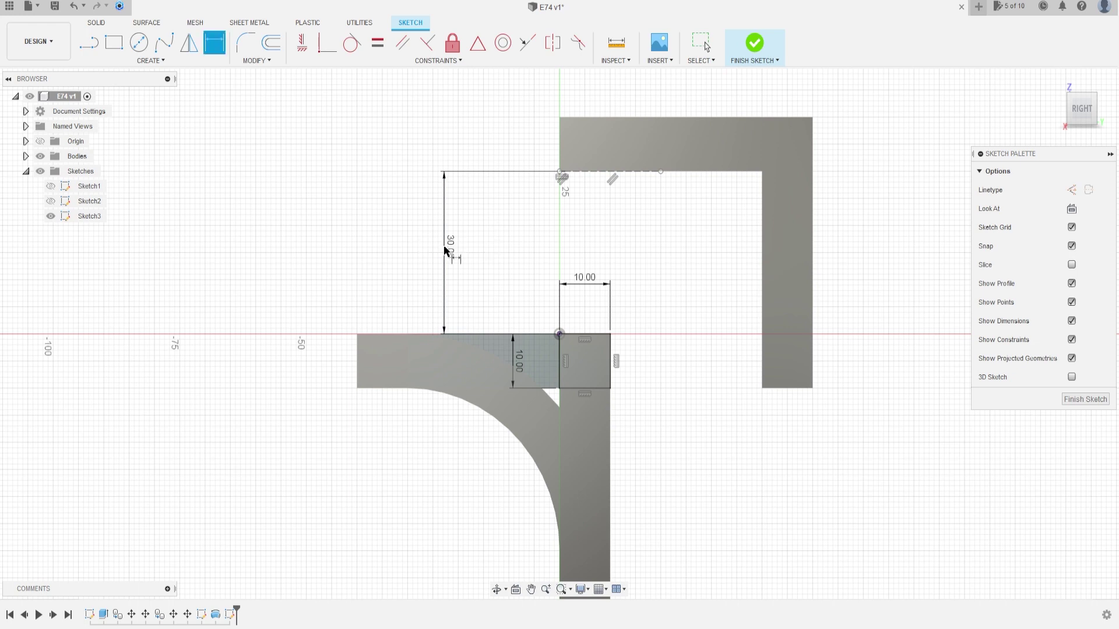
key("Return")
left_click(752, 51)
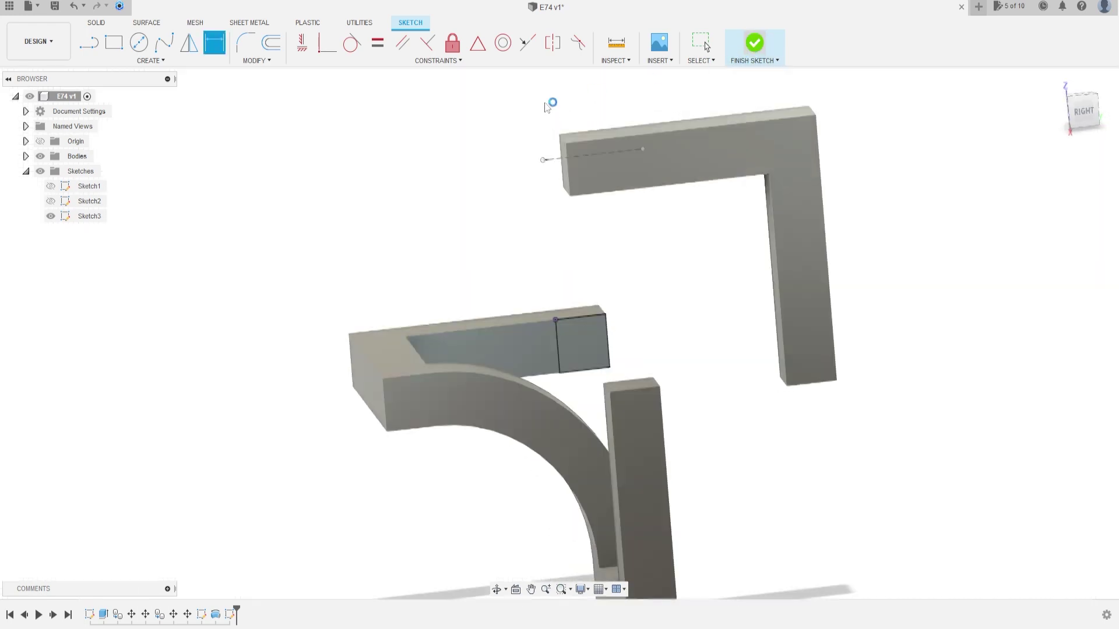
Revolve Sketch3's square 90° about the dashed axis, joining all three pieces into one body
middle_click_drag(250, 103, 237, 220)
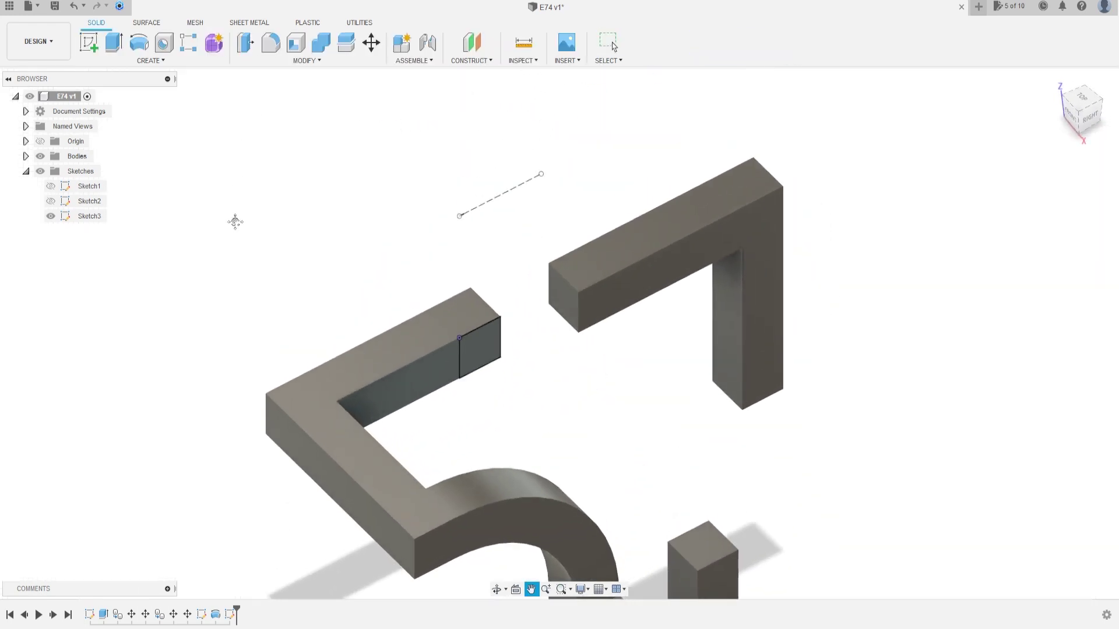
left_click(138, 42)
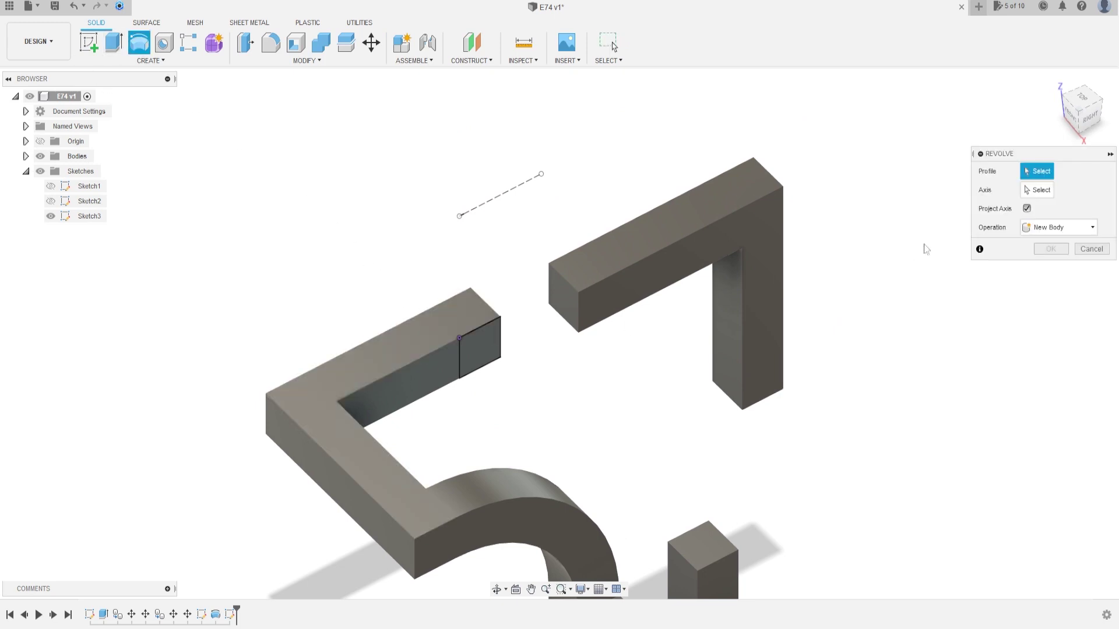
left_click(481, 347)
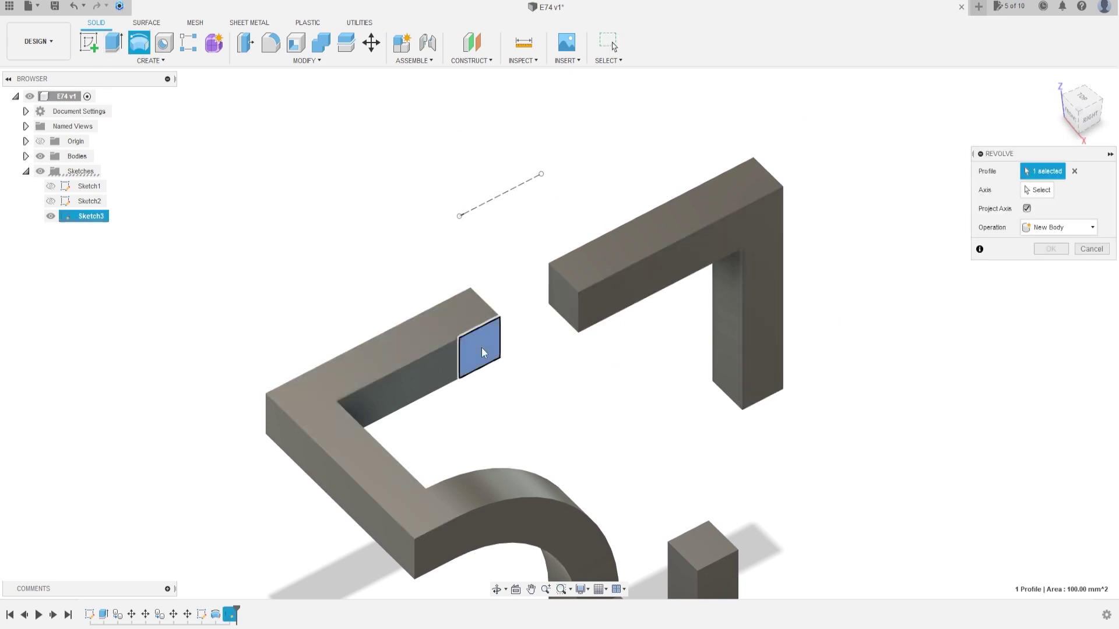
left_click(508, 188)
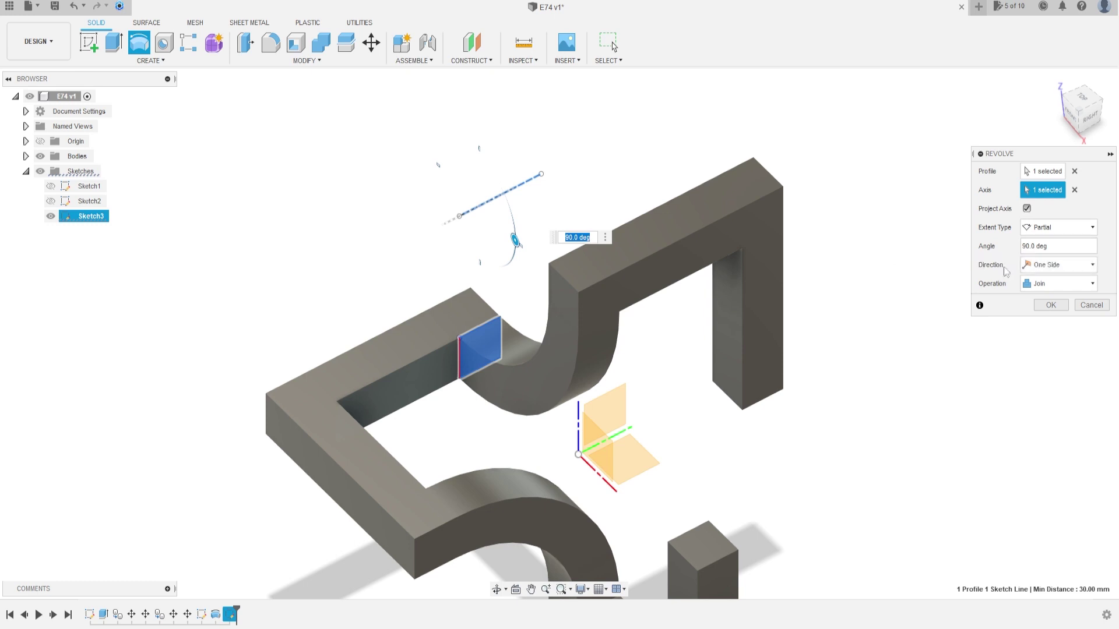
left_click(1049, 306)
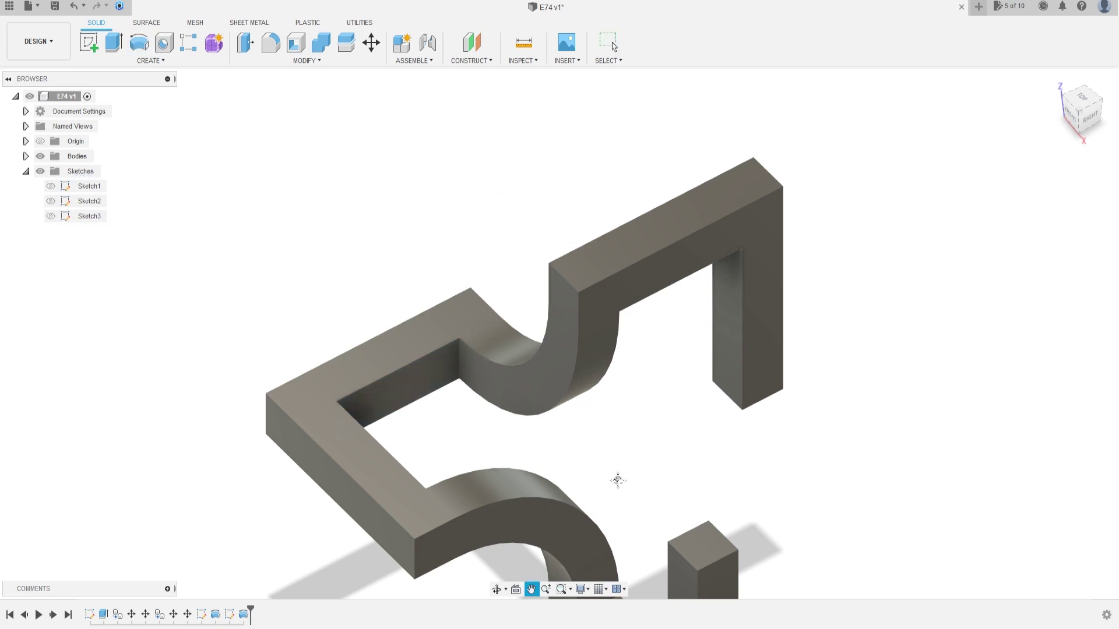
middle_click_drag(617, 480, 489, 419)
scroll(502, 417, "down", 5)
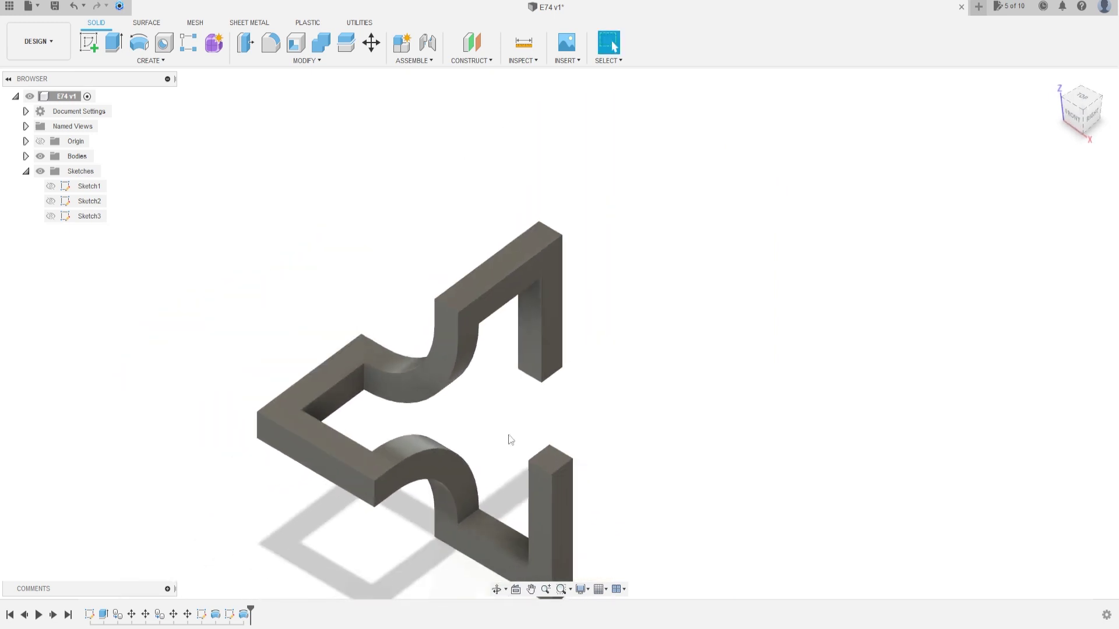
middle_click_drag(510, 432, 494, 353)
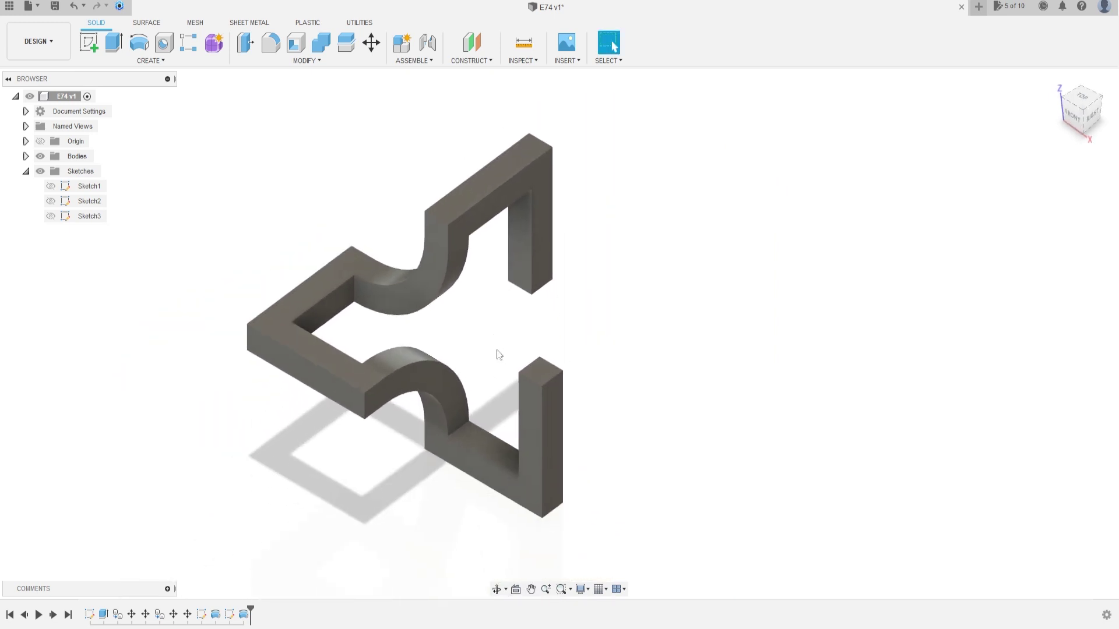
left_click(91, 41)
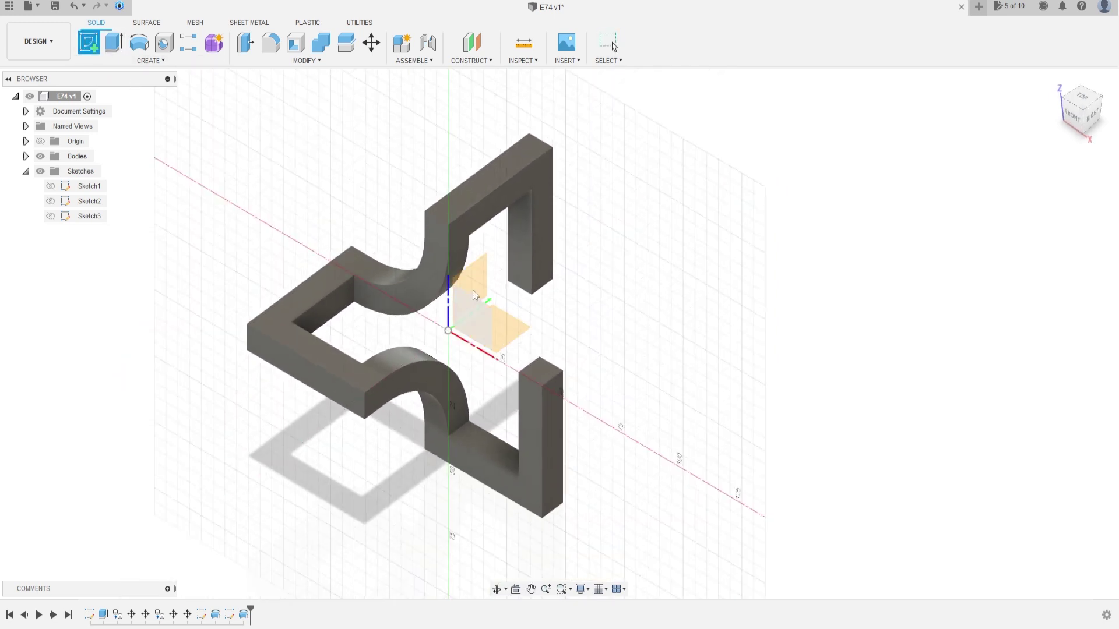
Sketch on the body face and draw a 10 × 10 mm square at the origin
left_click(522, 264)
left_click(522, 264)
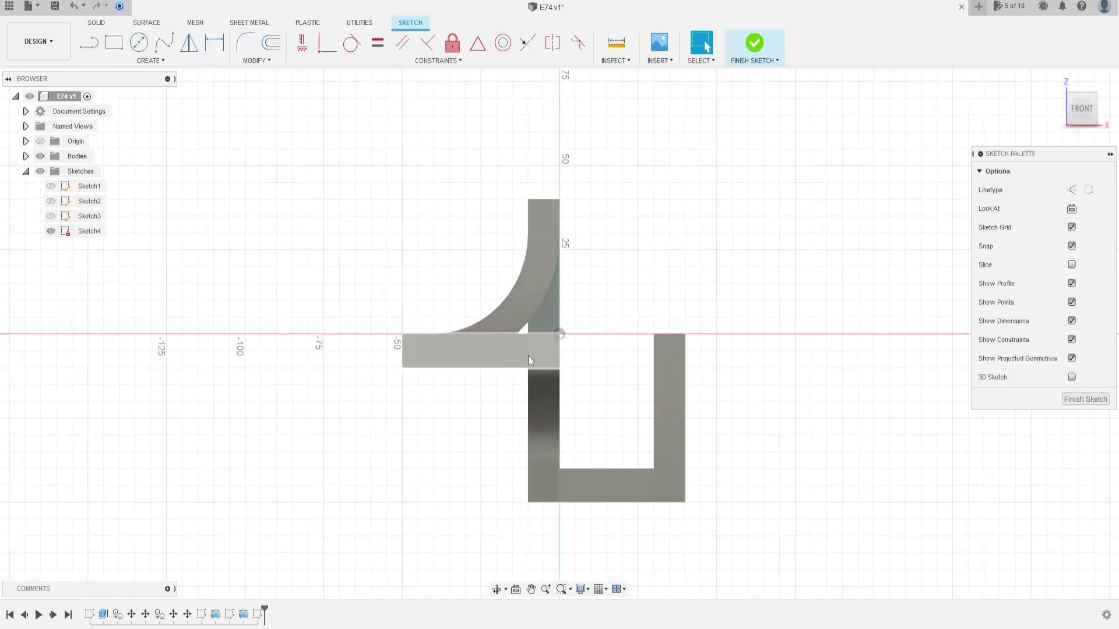
left_click(114, 46)
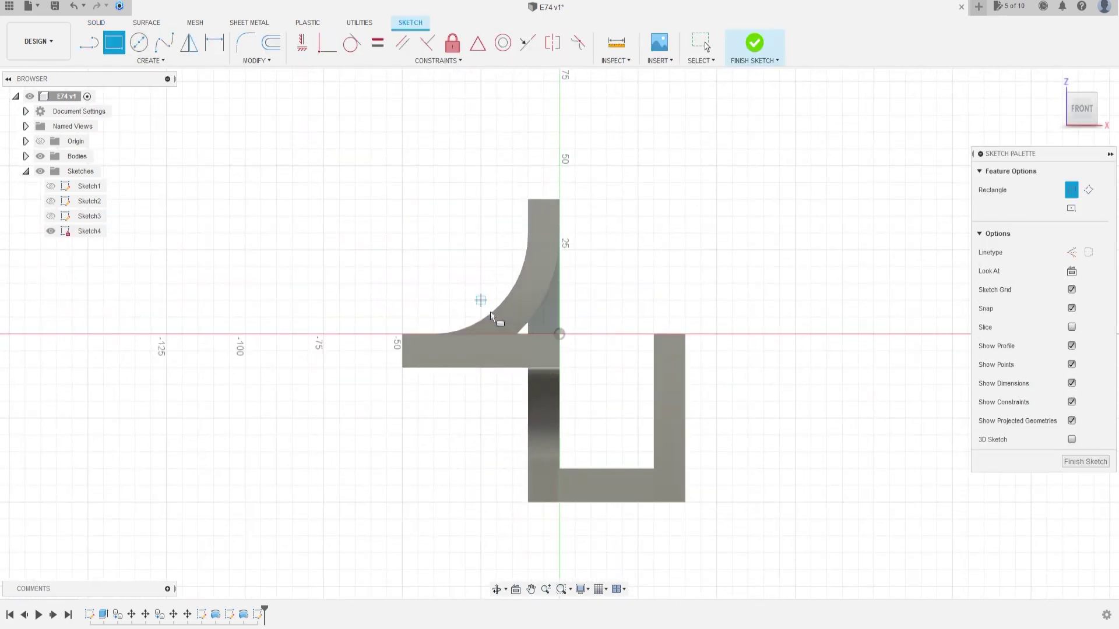
scroll(551, 336, "up", 3)
middle_click_drag(574, 344, 615, 331, "shift")
left_click(569, 328)
type("10")
key("Tab")
type("10")
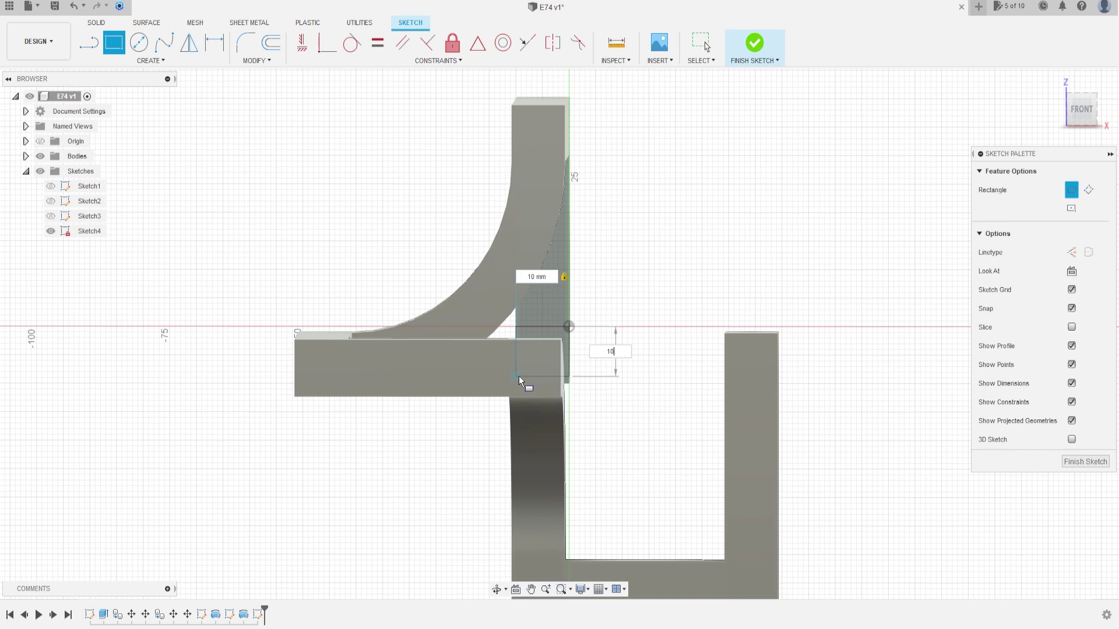
key("Return")
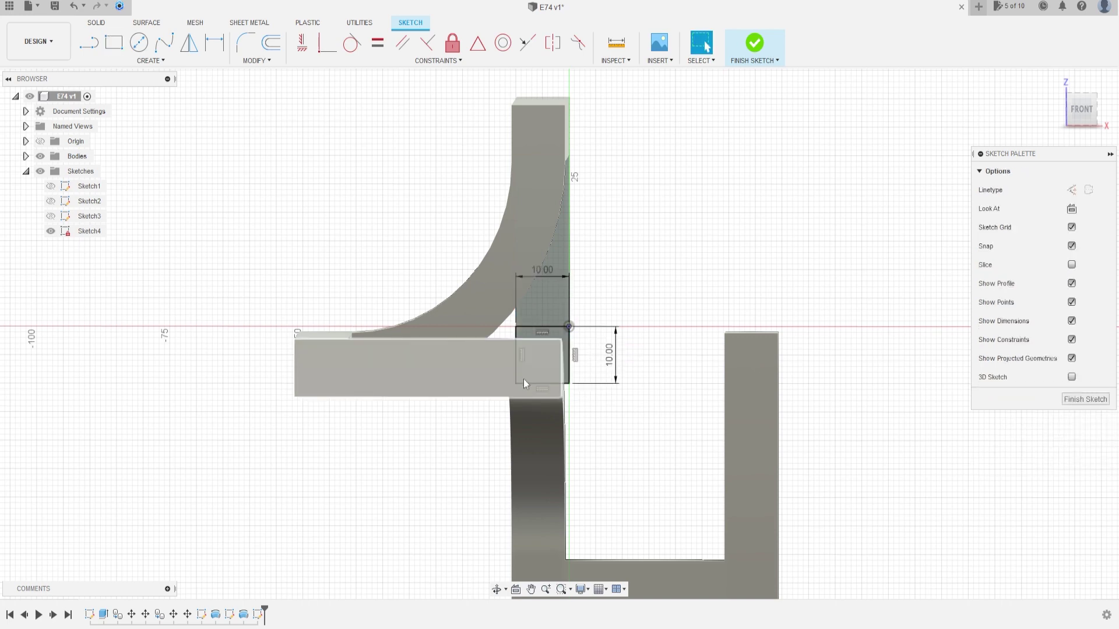
mouse_move(523, 379)
middle_mouse_down("shift")
mouse_move(548, 364)
mouse_move(525, 378)
middle_mouse_up("shift")
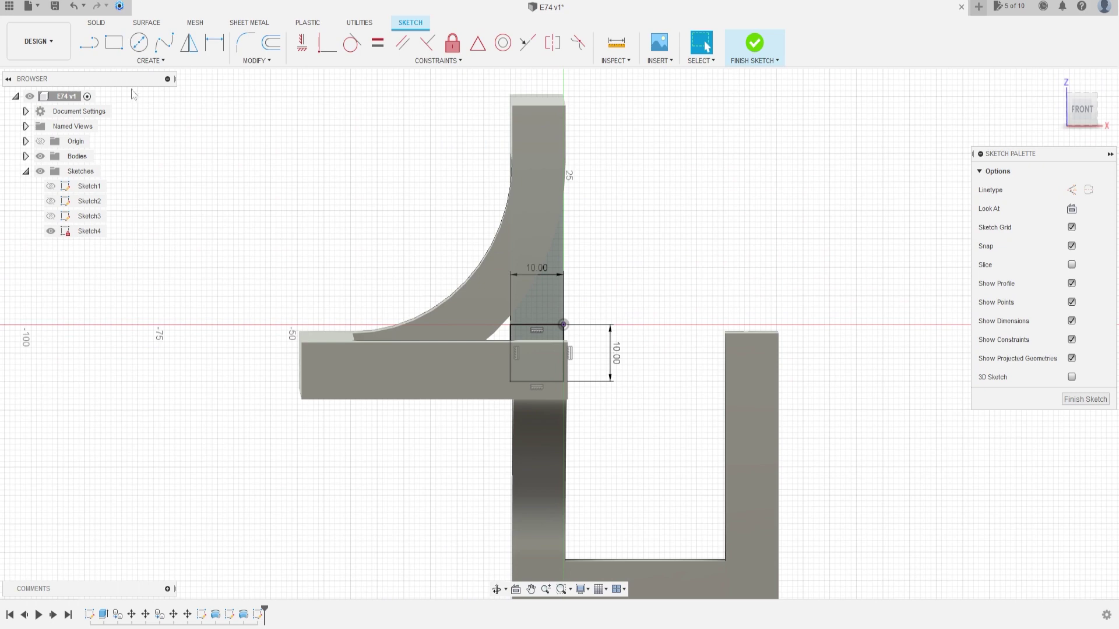
Draw a vertical construction line down the upright's inner edge in front view
left_click(89, 42)
left_click(1081, 109)
left_click(724, 324)
left_click(723, 461)
key("Escape")
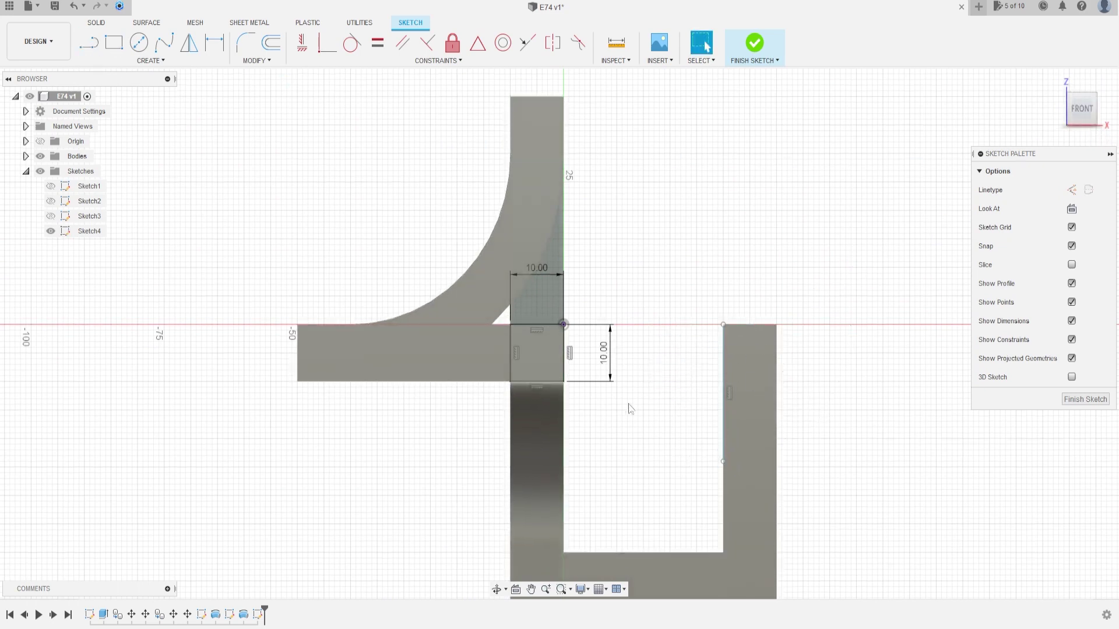
left_click(725, 363)
left_click(1071, 190)
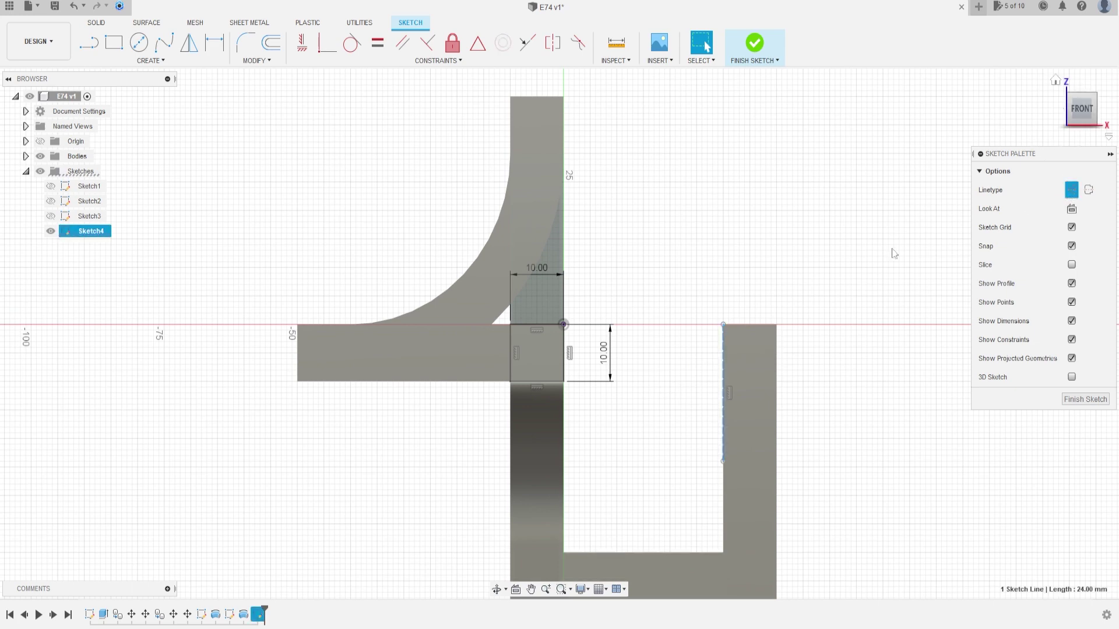
left_click(689, 308)
Dimension the construction line 30 mm from the origin and finish the sketch
left_click(214, 42)
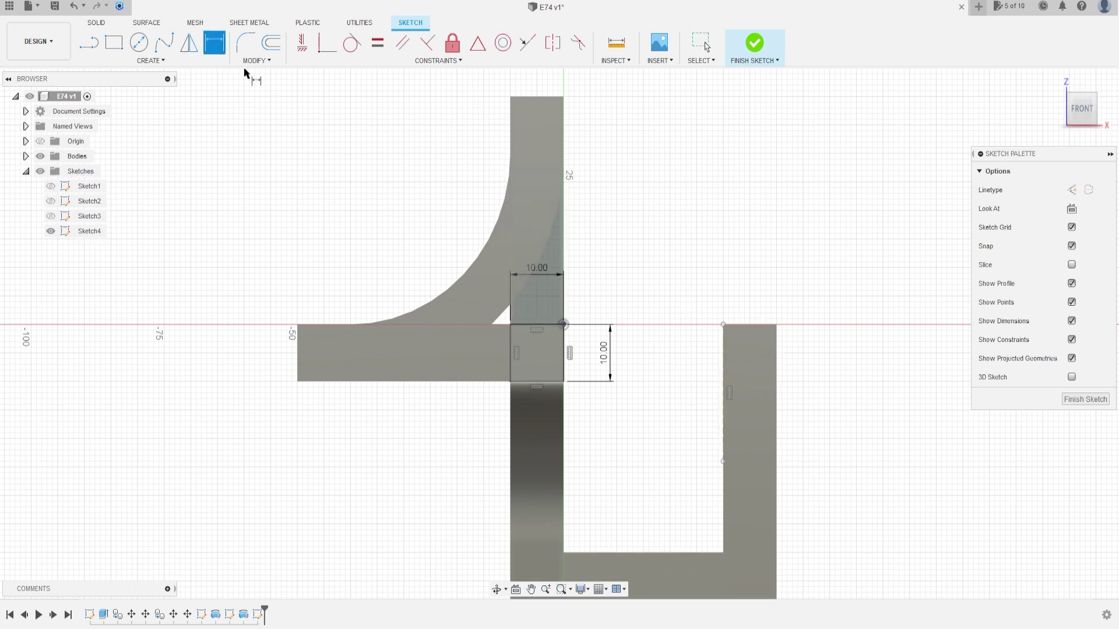
left_click(725, 363)
left_click(563, 325)
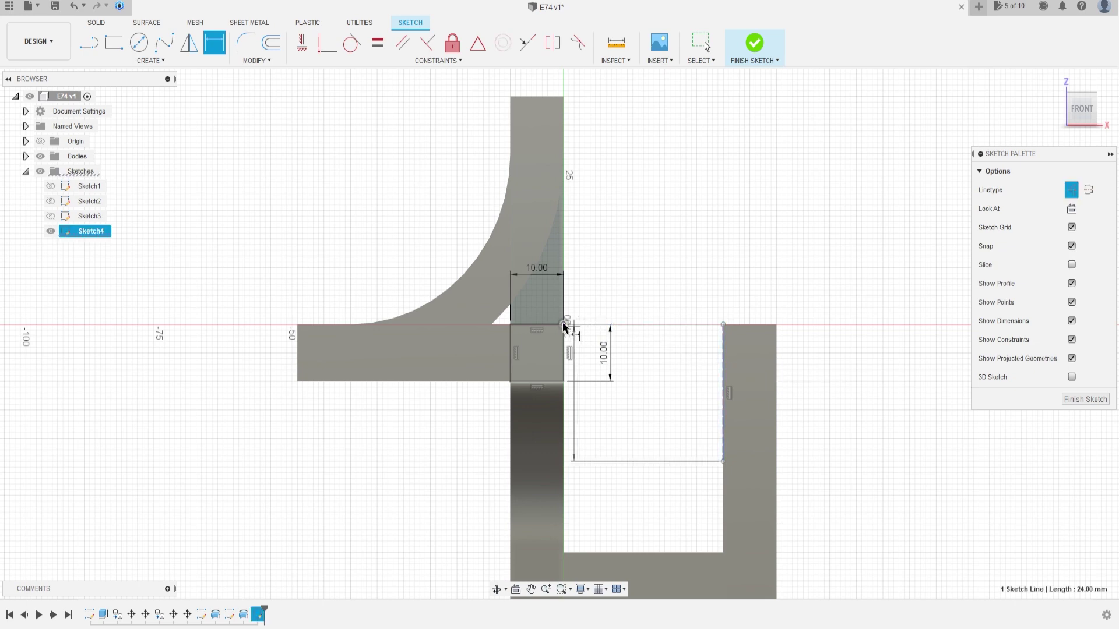
left_click(637, 274)
type("30")
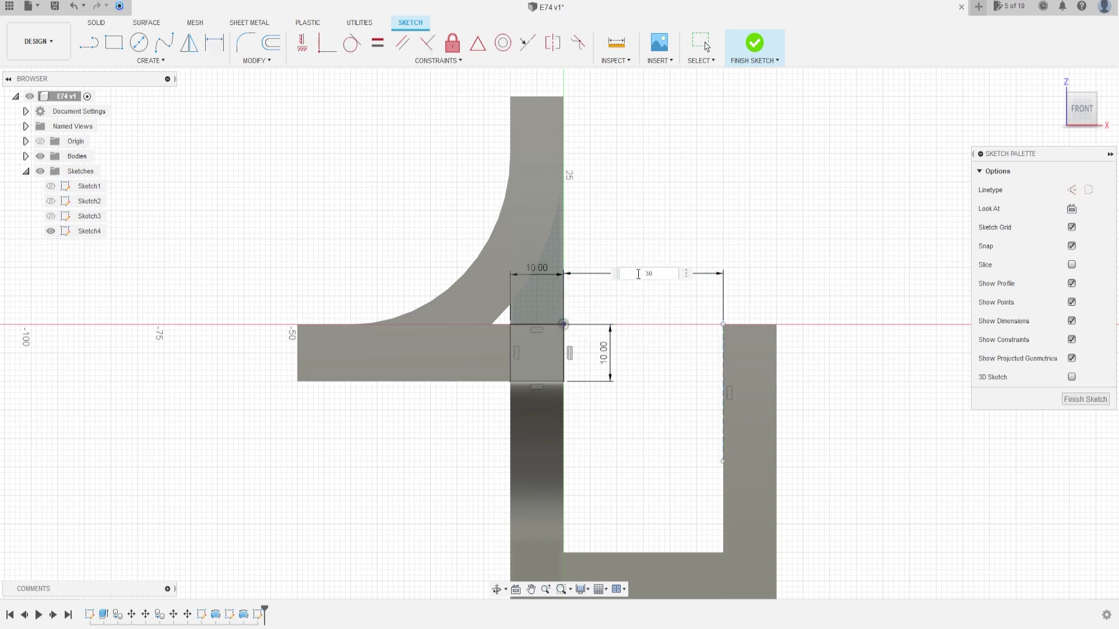
key("Return")
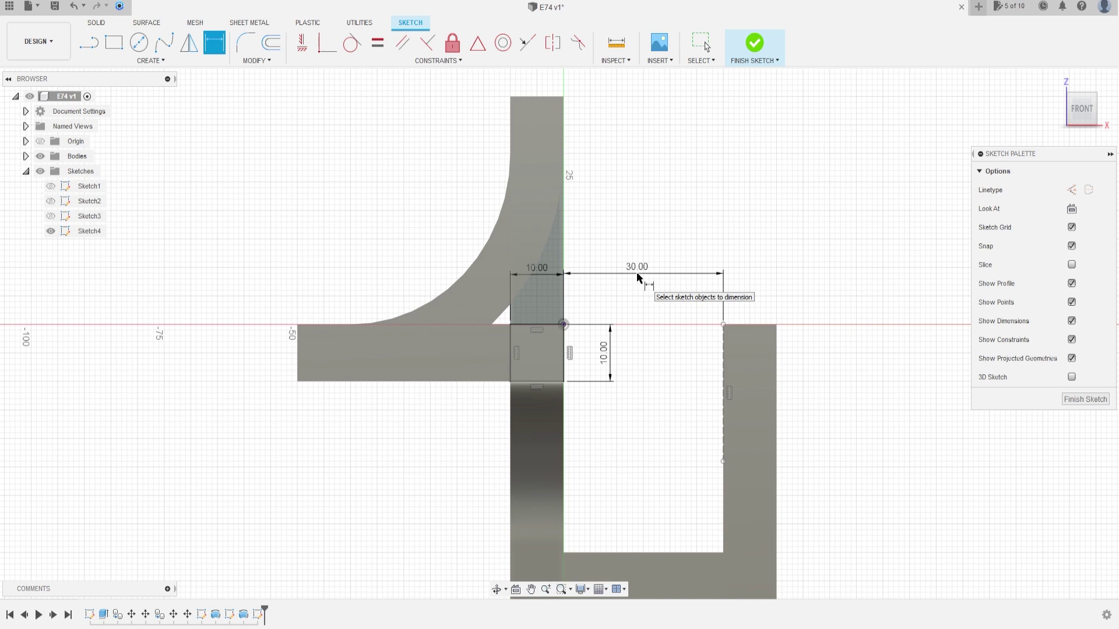
left_click(754, 46)
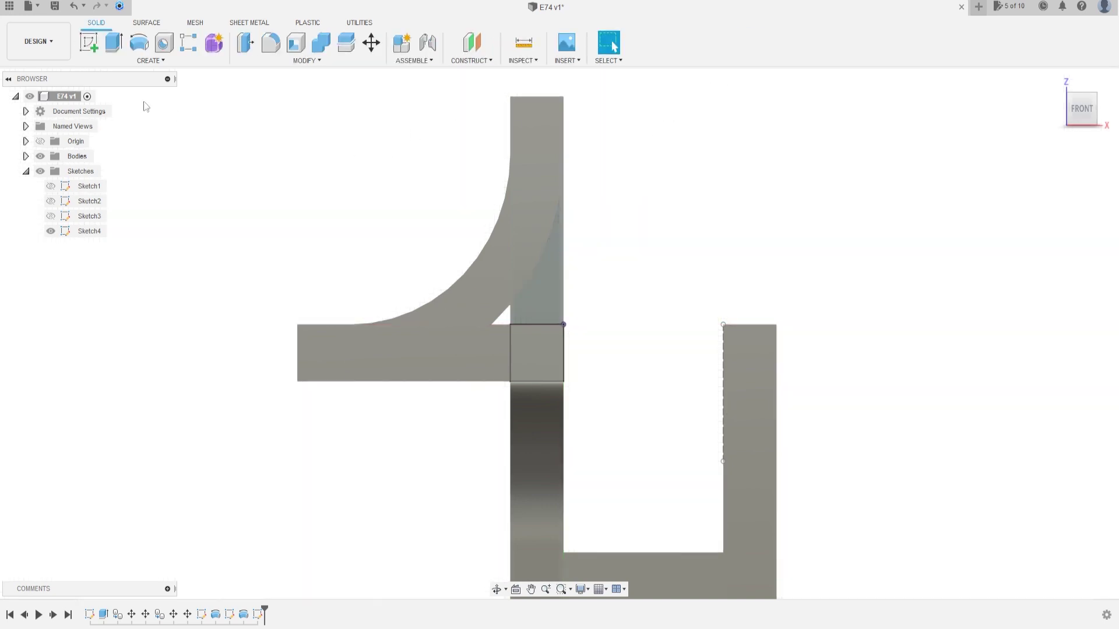
Revolve Sketch4's square 90° about the dashed line, joined to the body as a third bend
left_click(139, 43)
middle_click_drag(688, 245, 676, 247, "shift")
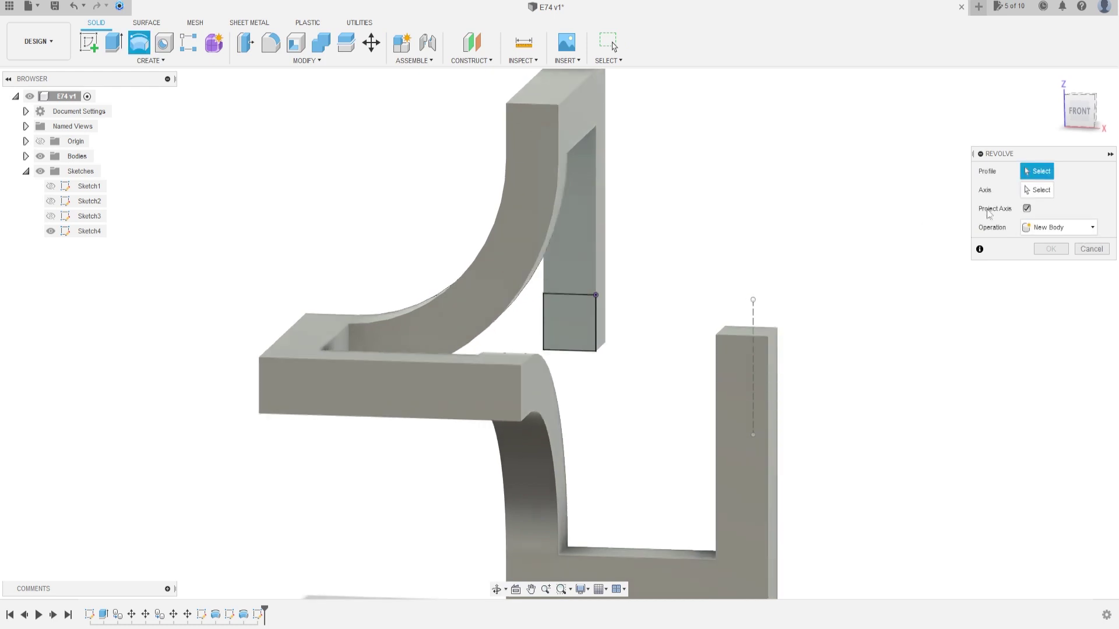
left_click(578, 320)
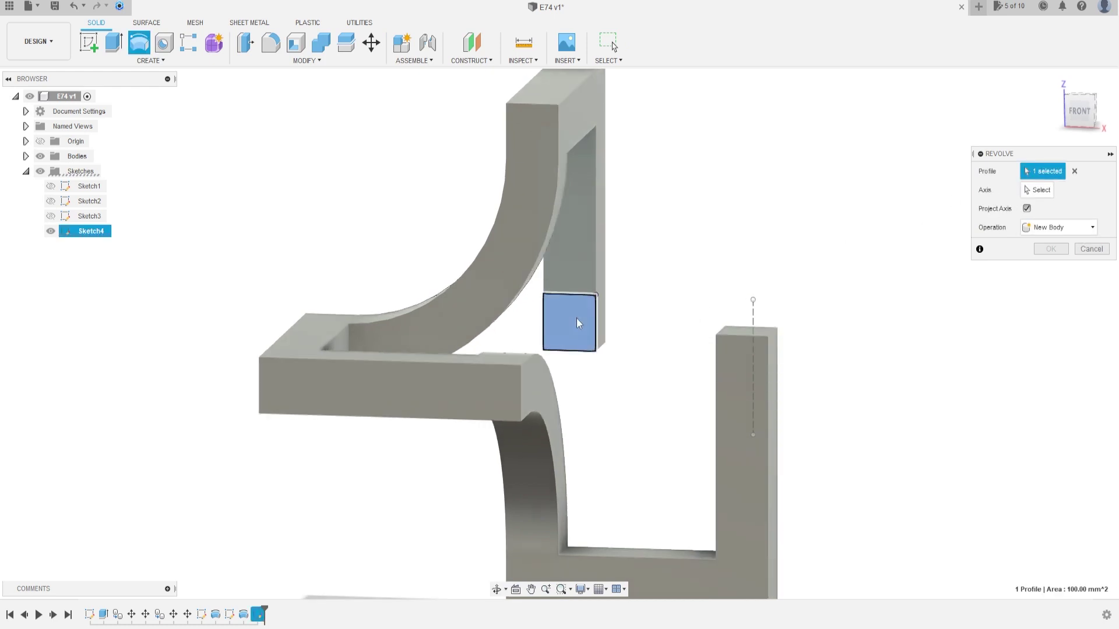
left_click(1037, 190)
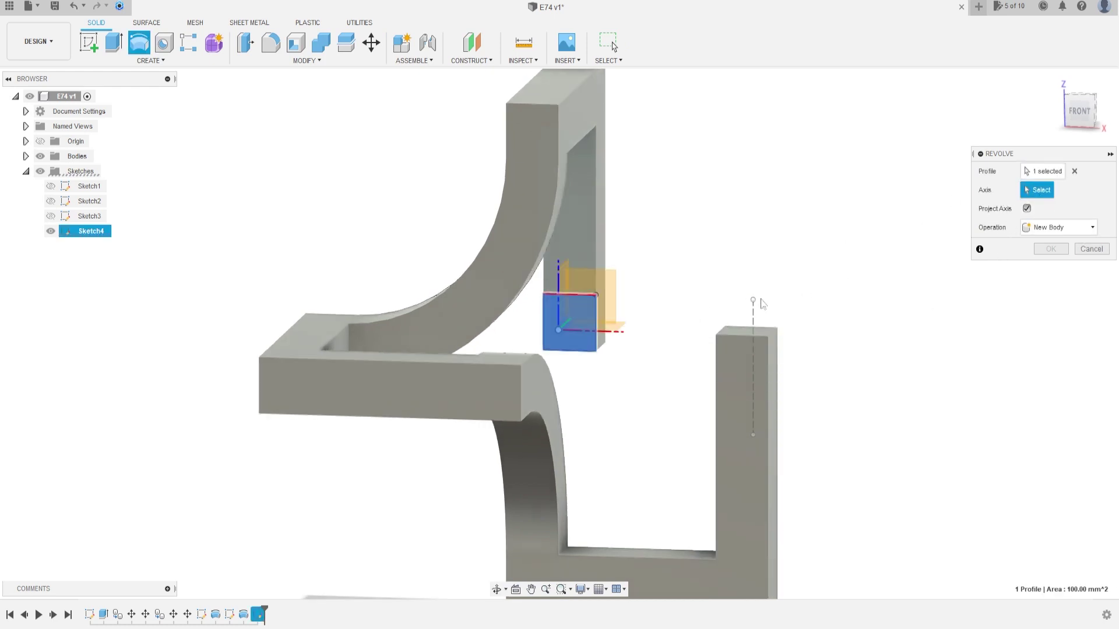
left_click(753, 308)
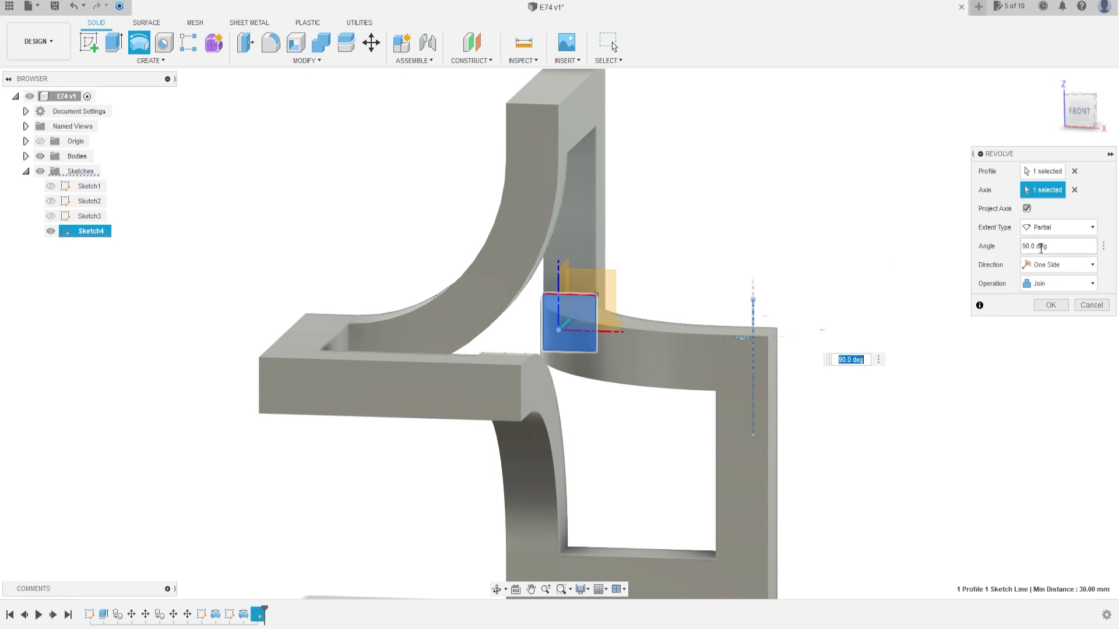
left_click(1051, 306)
scroll(818, 397, "down", 3)
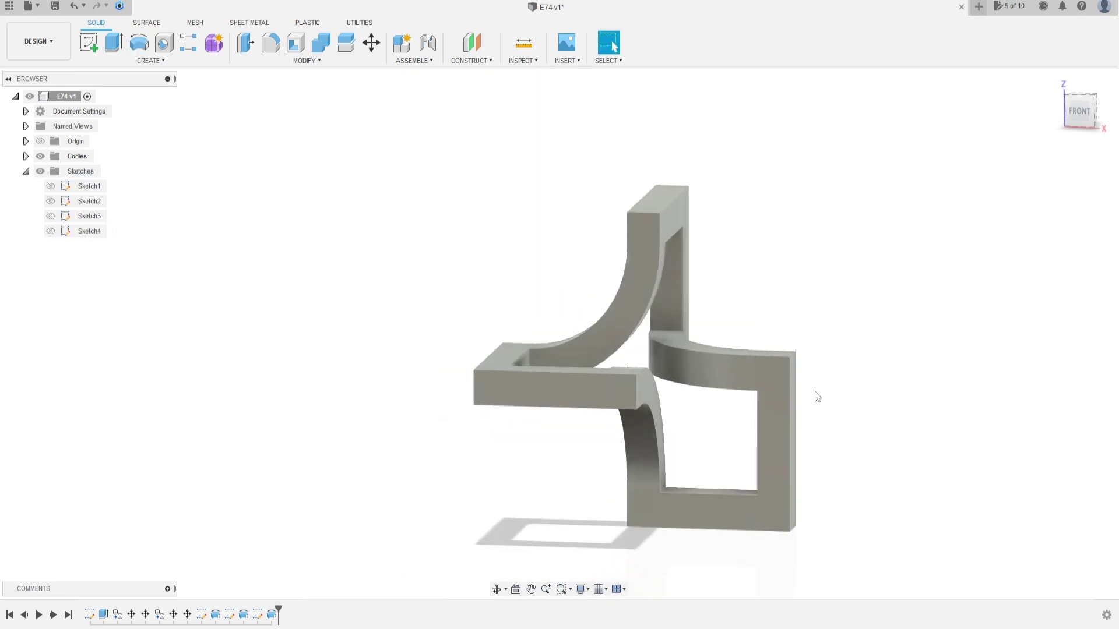
middle_click_drag(783, 332, 606, 295)
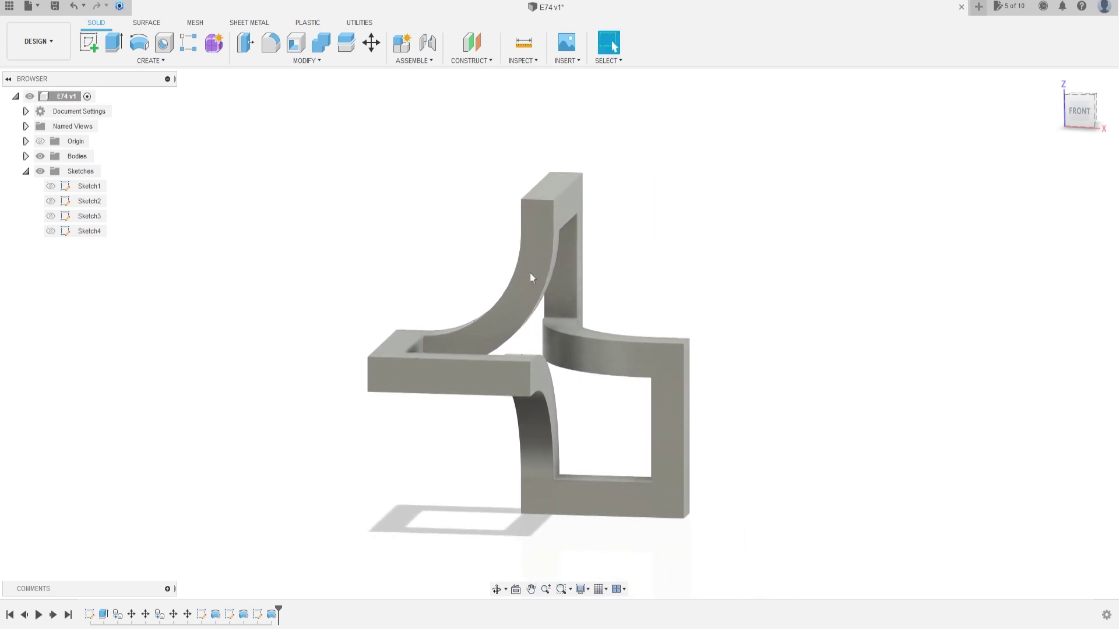
Rotate the sculpture body 45° about the Y axis with Move/Copy
left_click(372, 45)
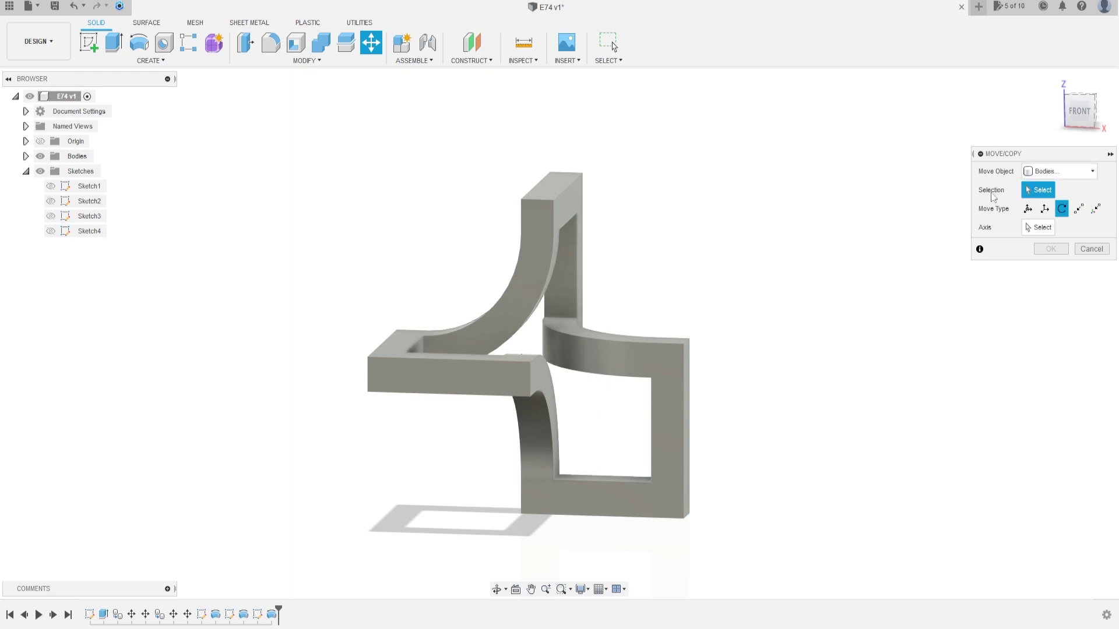
left_click(652, 359)
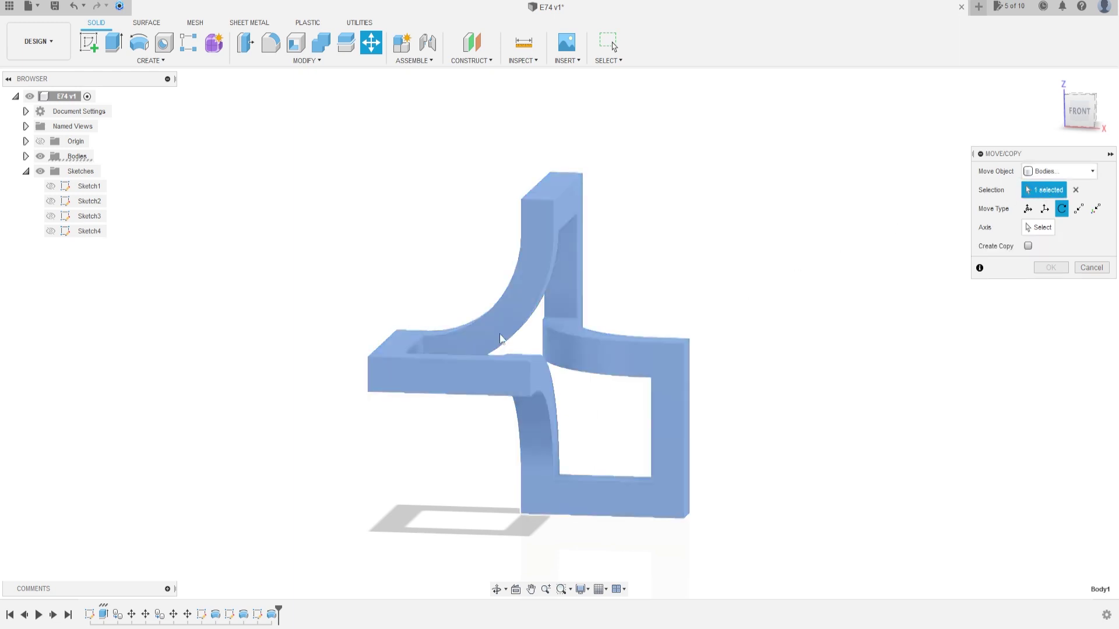
left_click(26, 172)
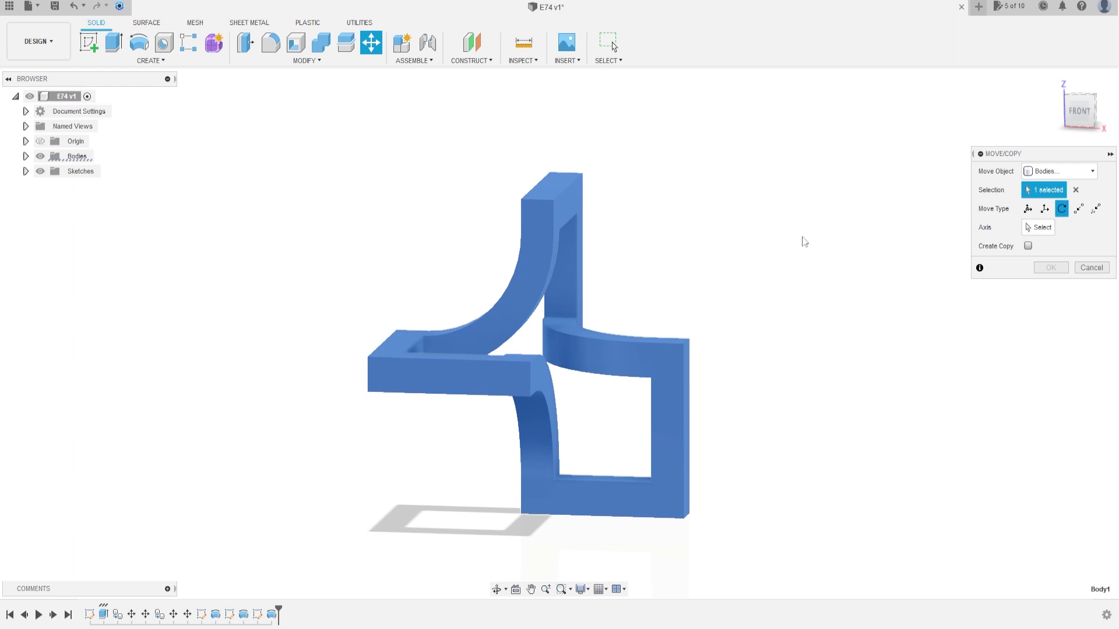
left_click(39, 141)
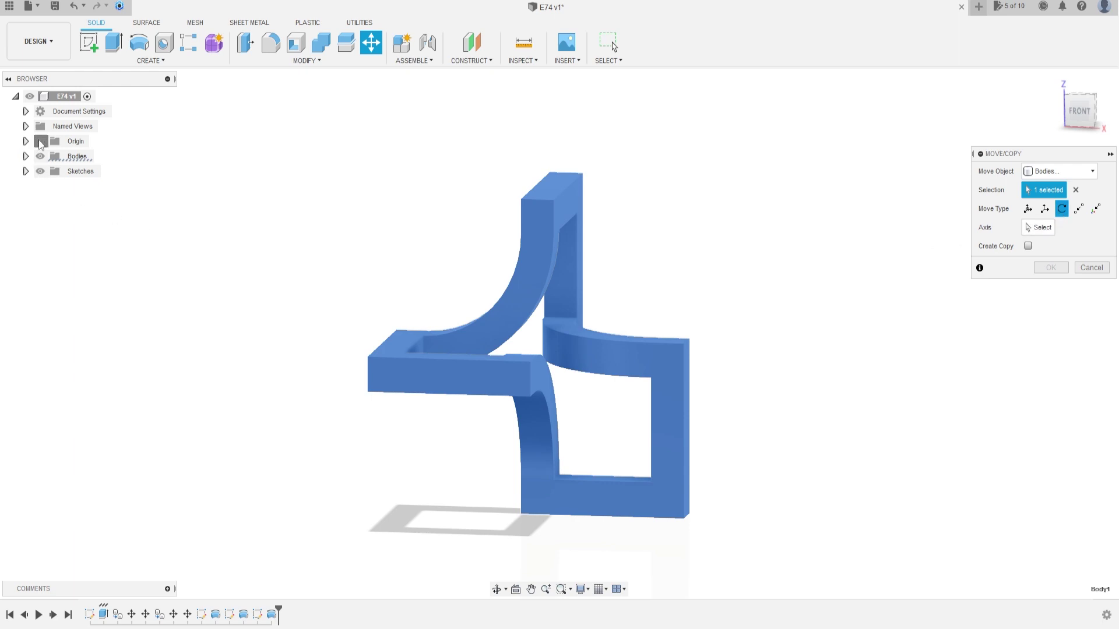
left_click(1039, 228)
middle_click_drag(769, 257, 715, 290, "shift")
left_click(586, 334)
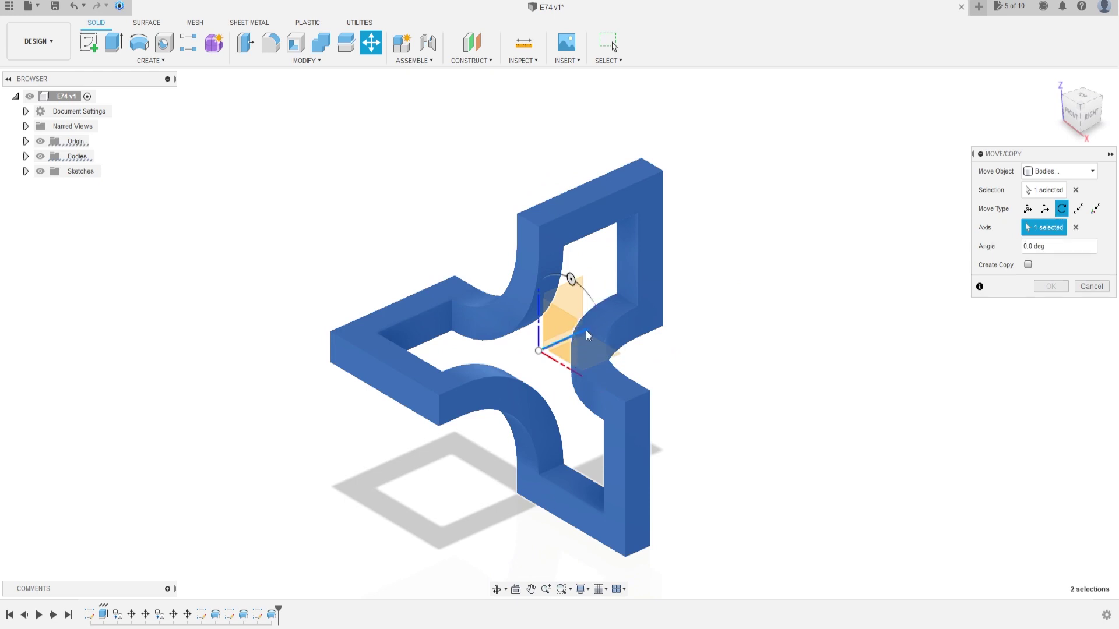
left_click_drag(572, 284, 575, 307)
left_click_drag(582, 317, 586, 324)
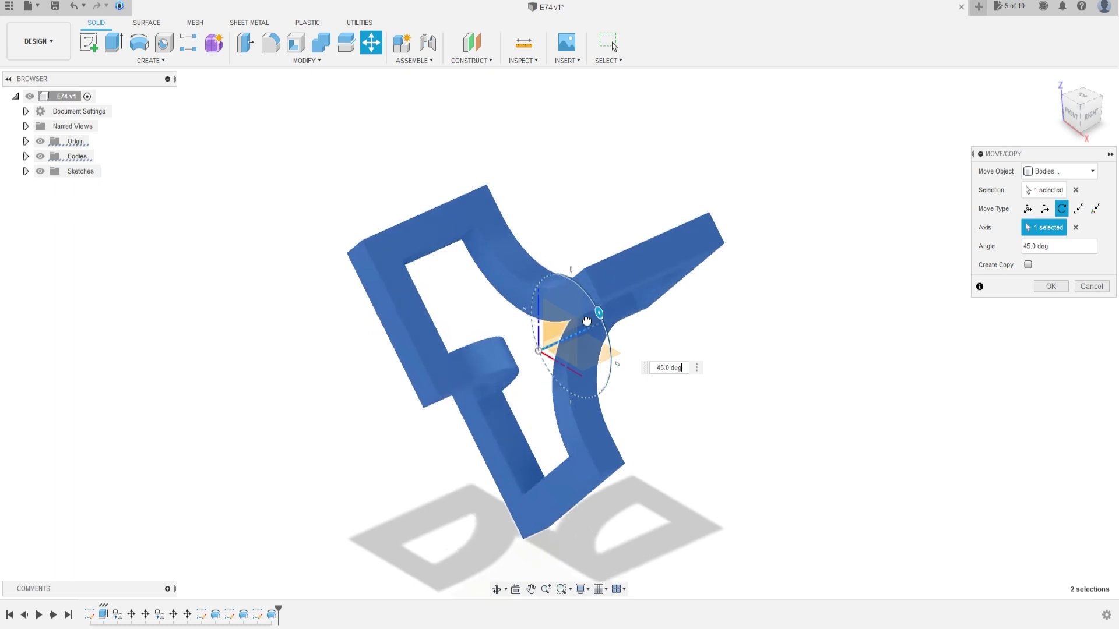
left_click(1044, 287)
Hide the origin and orbit around the rotated sculpture
left_click(40, 142)
middle_click_drag(510, 320, 513, 300, "shift")
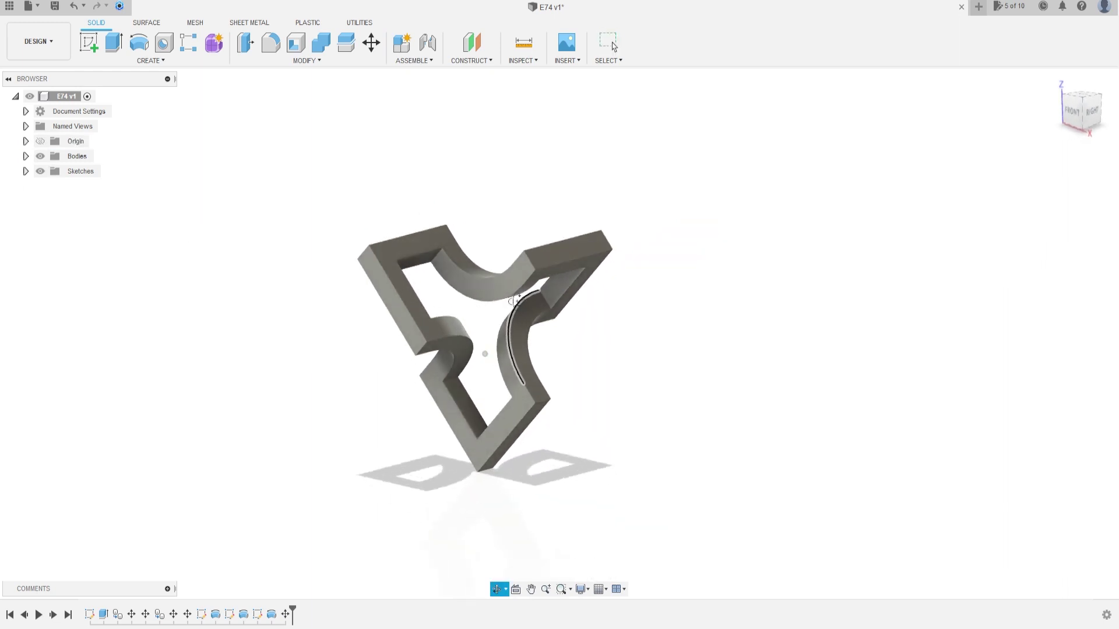
middle_click_drag(597, 332, 217, 339, "shift")
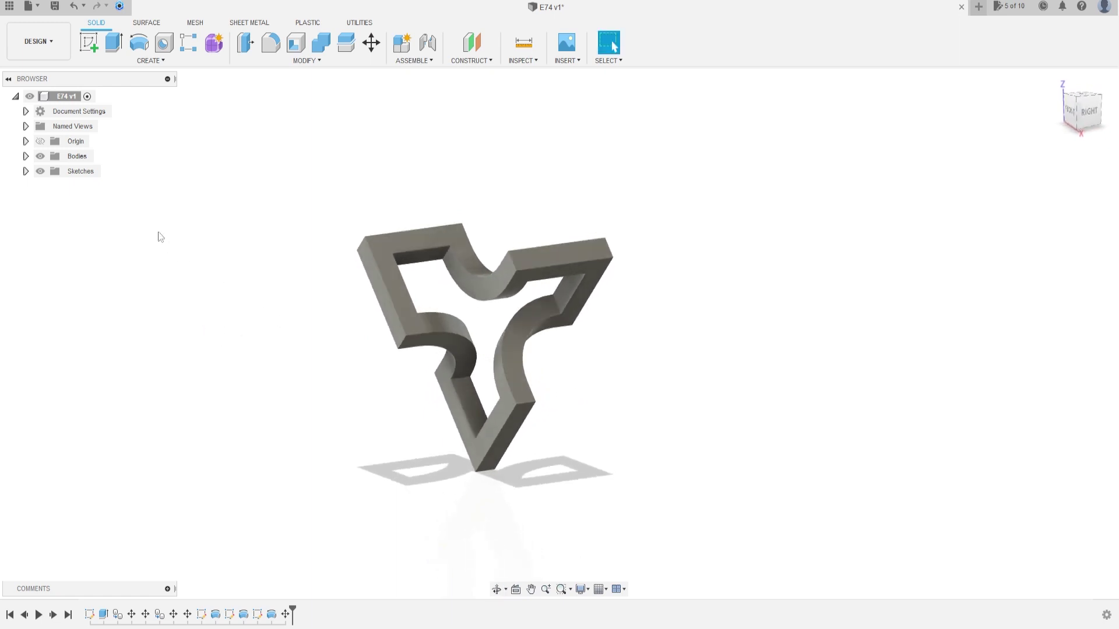
left_click(88, 42)
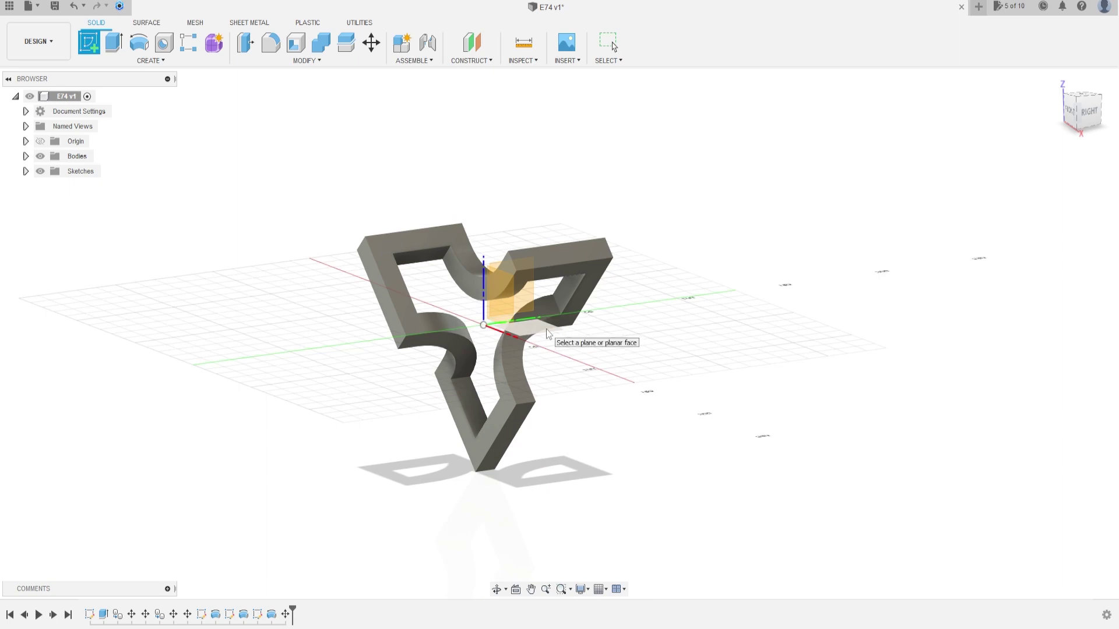
Sketch on the XY plane and project the body's bottom edge into it
left_click(548, 333)
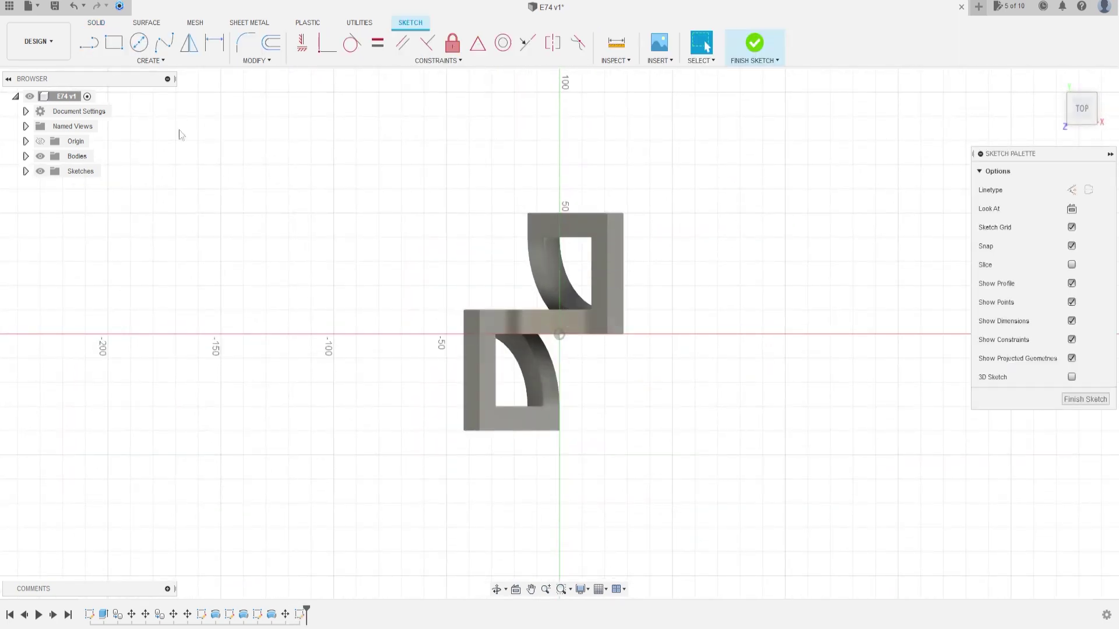
left_click(150, 61)
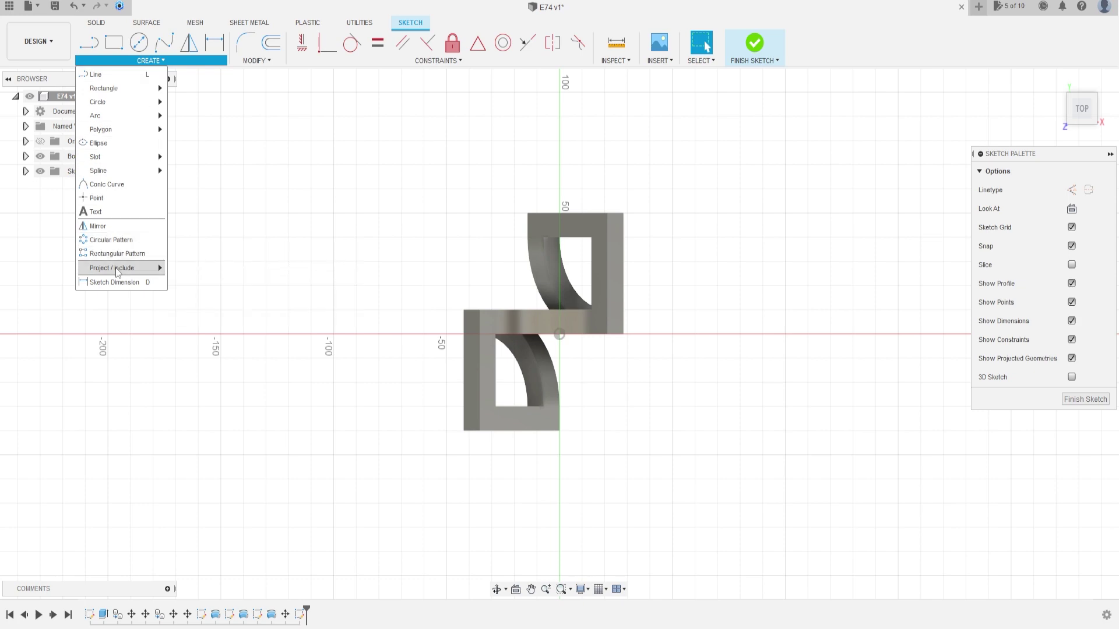
mouse_move(118, 272)
left_click(170, 270)
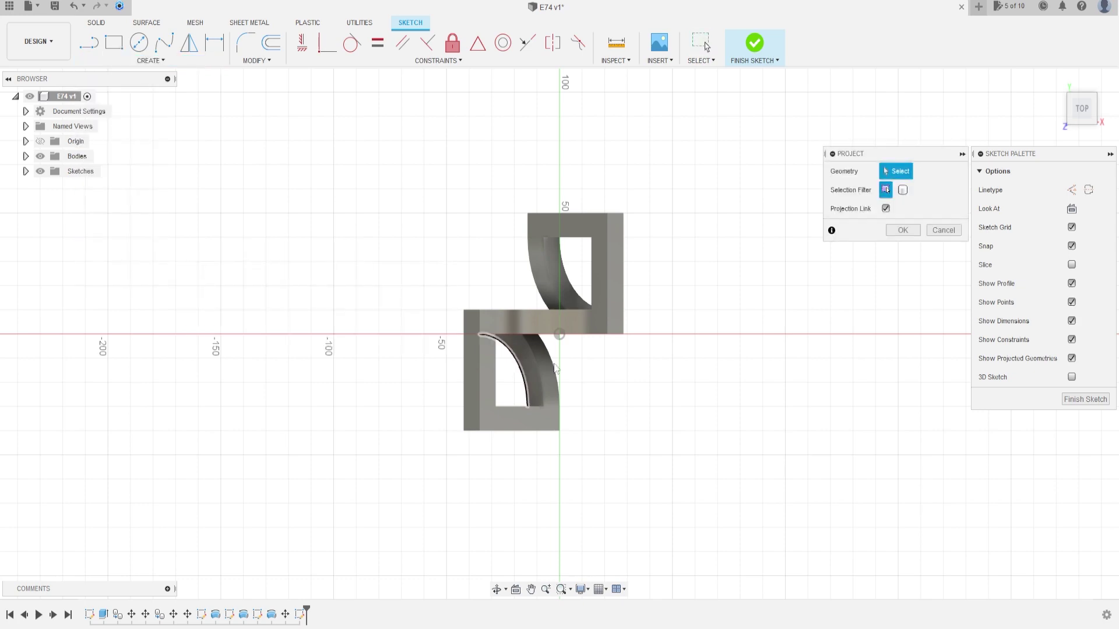
middle_click_drag(579, 405, 541, 446, "shift")
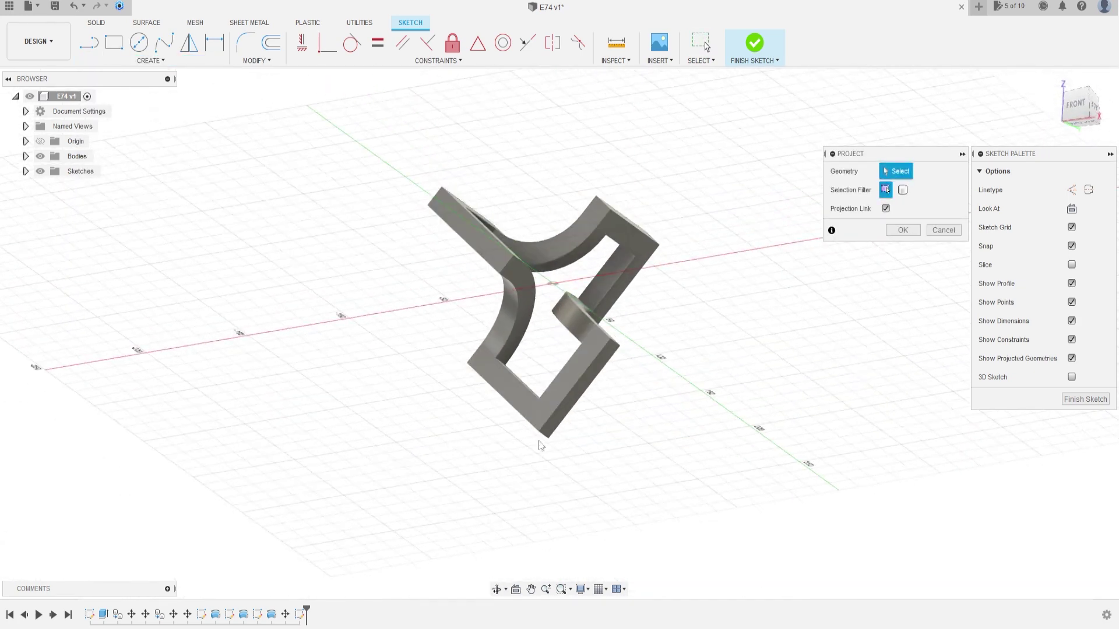
scroll(545, 440, "up", 4)
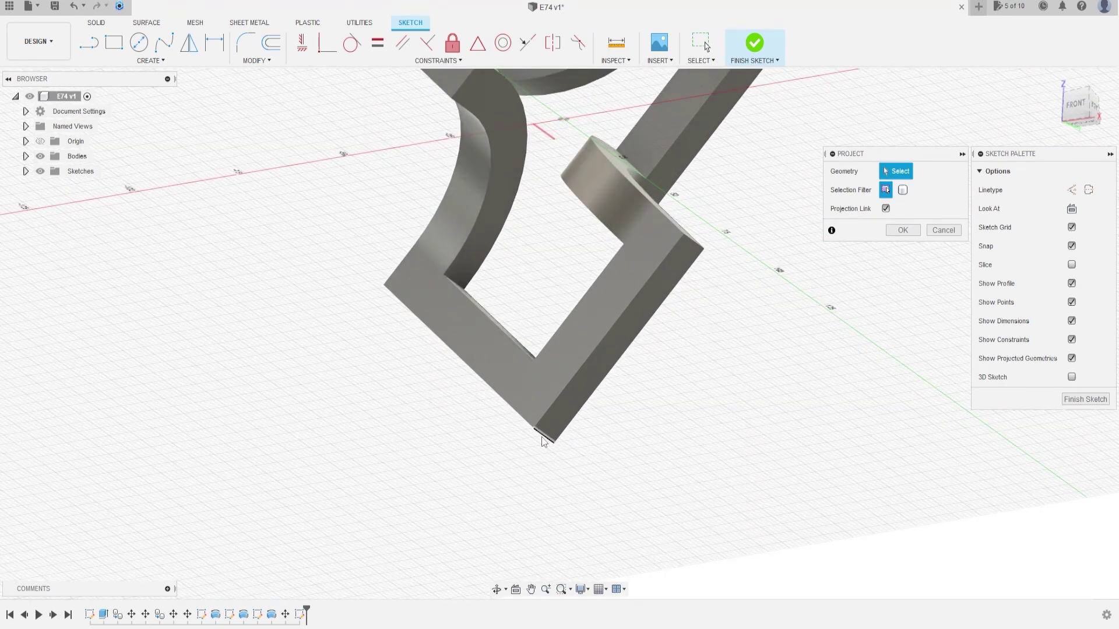
left_click(544, 438)
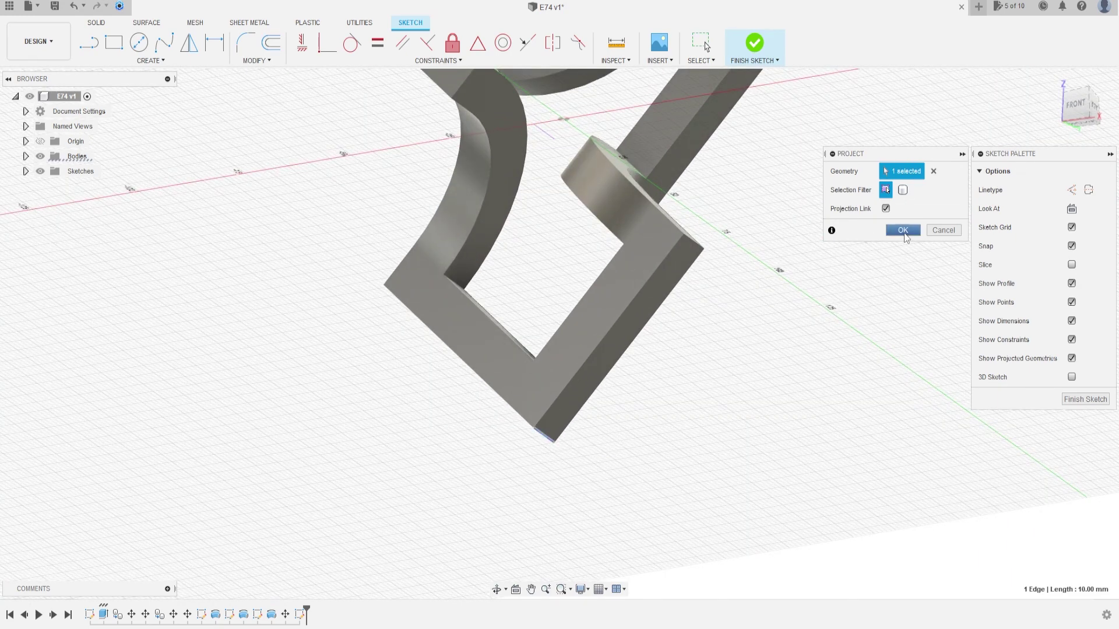
left_click(904, 231)
Switch to the top view and hide the bodies
scroll(764, 292, "down", 3)
middle_click_drag(636, 192, 664, 256, "shift")
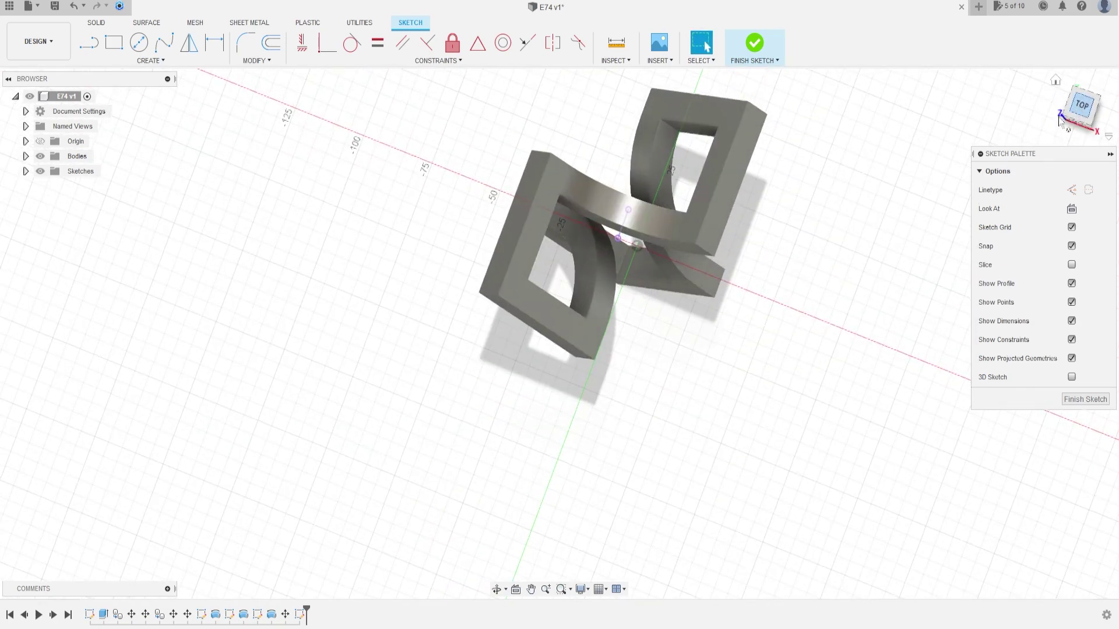
left_click(1072, 116)
scroll(604, 214, "up", 3)
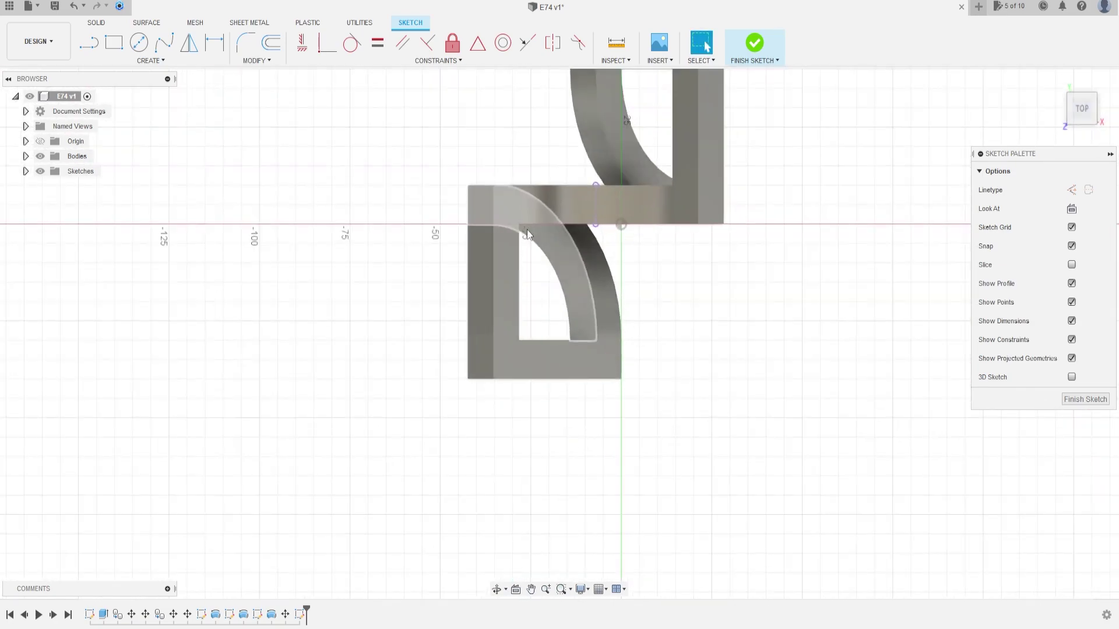
left_click(39, 156)
Draw a 2.5 mm diameter circle centred on the projected line
left_click(138, 42)
scroll(621, 218, "up", 3)
scroll(621, 218, "up", 2)
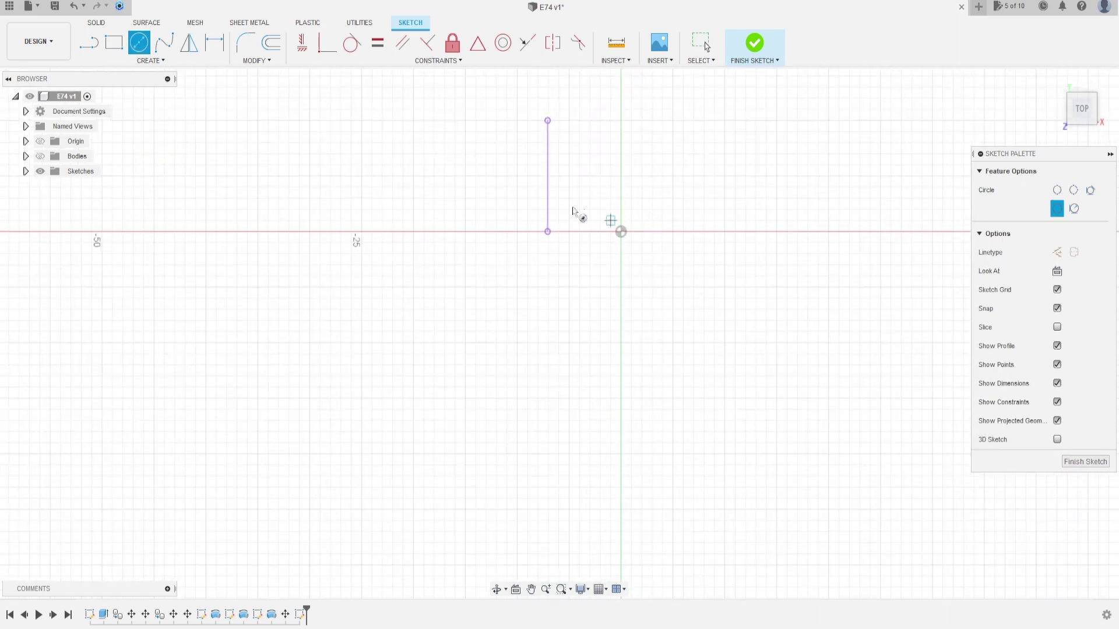
left_click(547, 176)
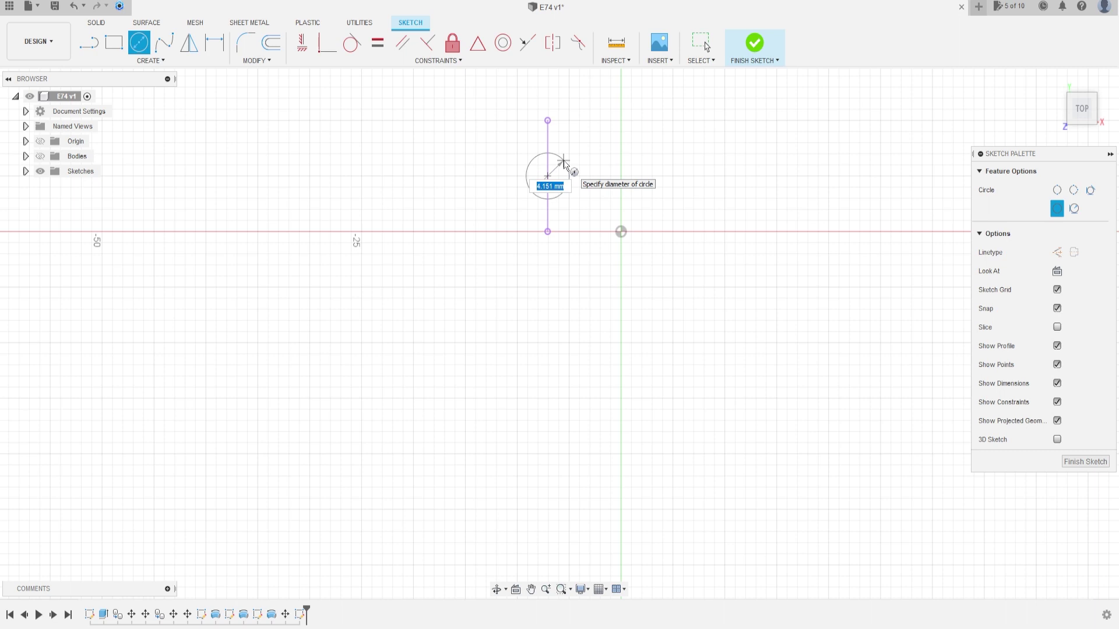
key("Tab")
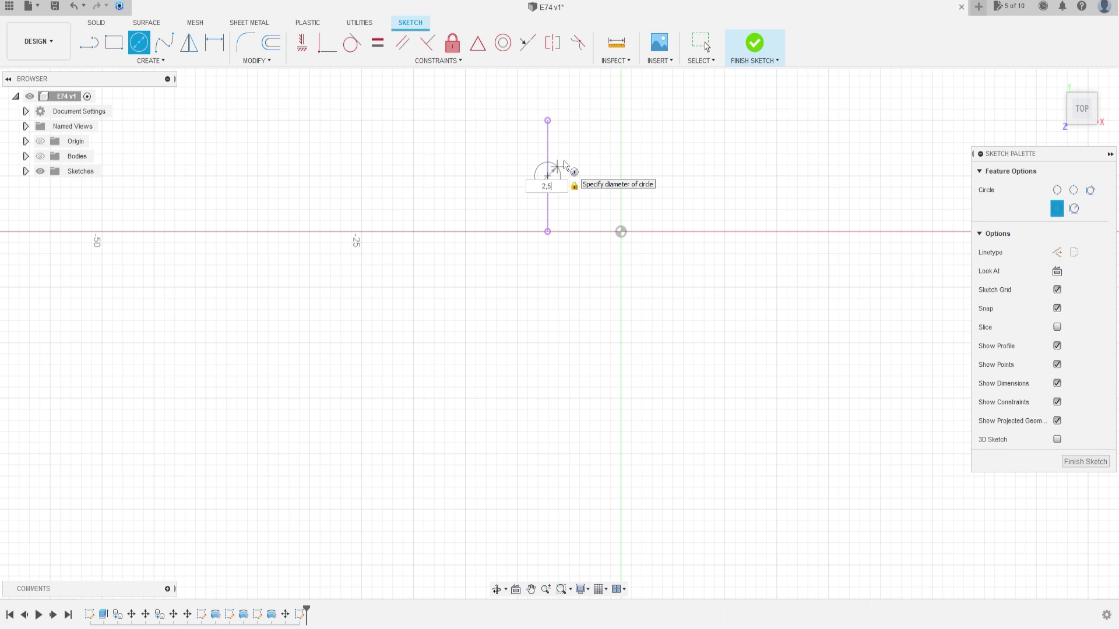
key("Return")
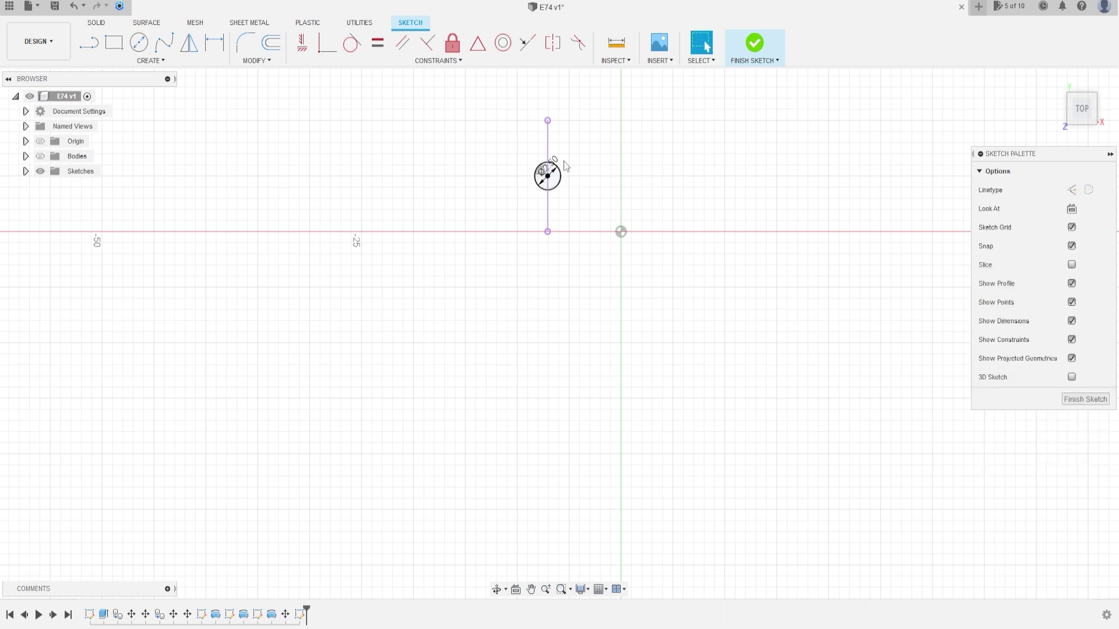
left_click(97, 24)
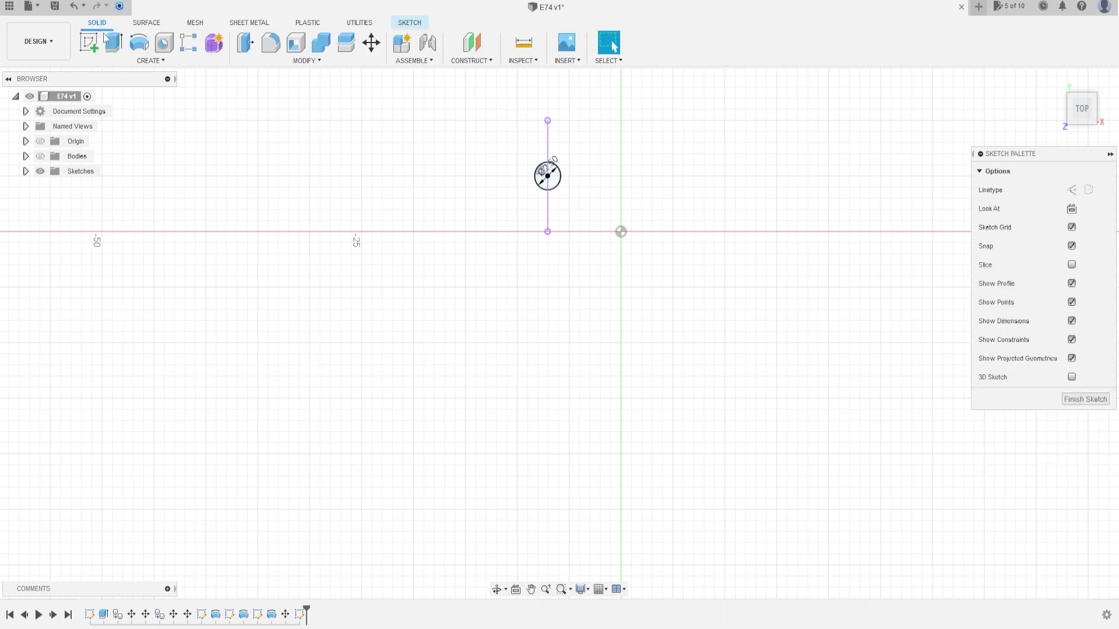
left_click(115, 42)
Select both halves of the 2.5 mm circle as the extrude profile and show the bodies
scroll(564, 175, "up", 1)
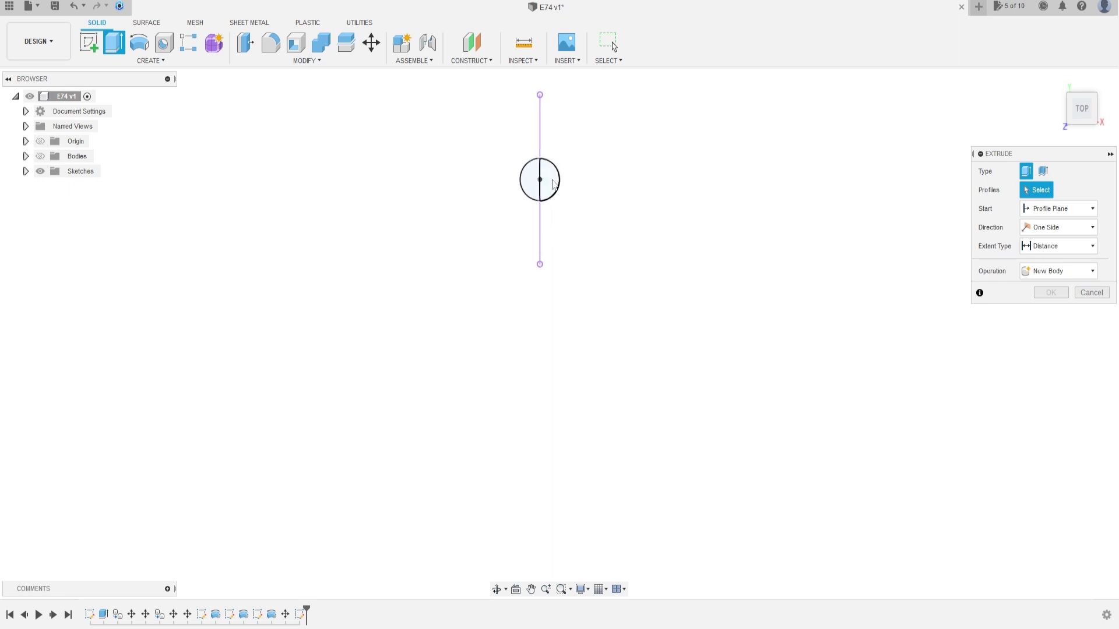
left_click(552, 188)
left_click(531, 183)
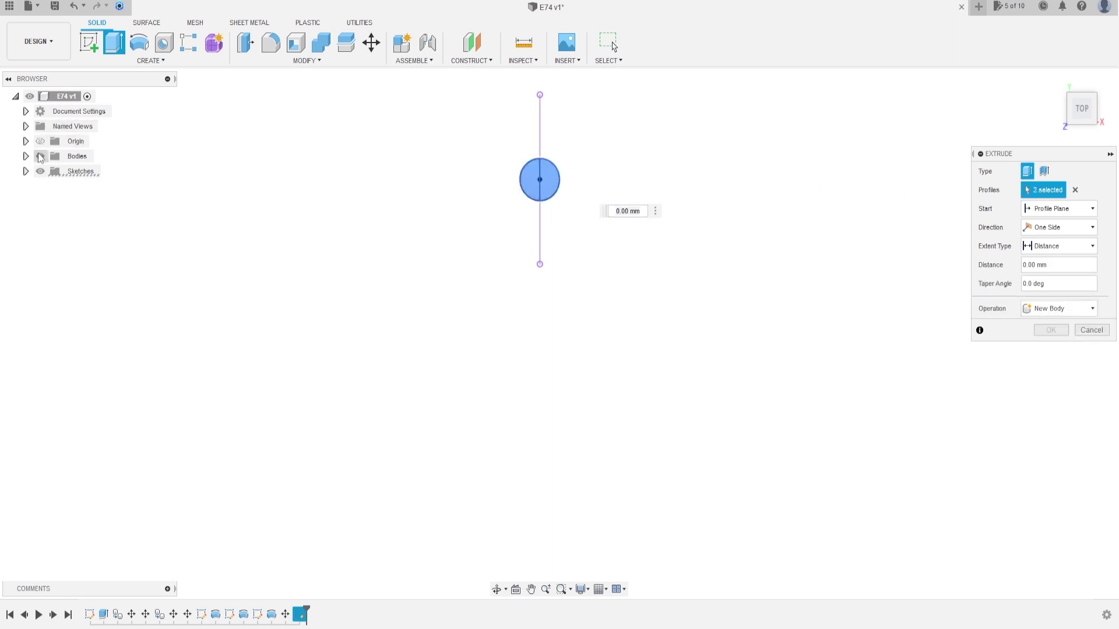
left_click(41, 156)
middle_click_drag(369, 255, 768, 242, "shift")
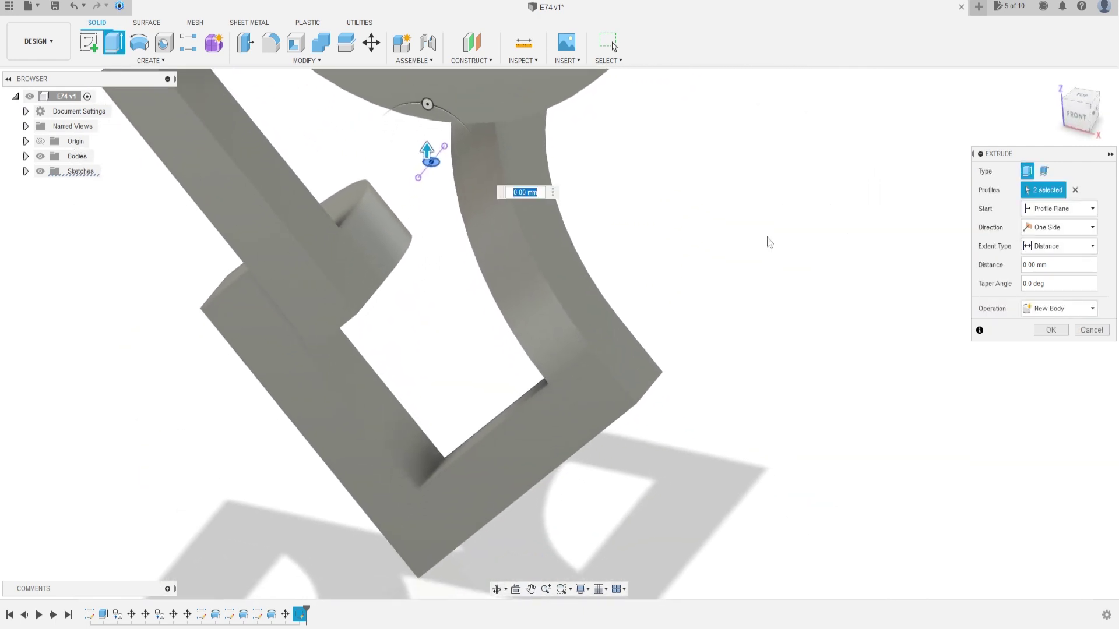
Extrude the pin 20 mm from a -80 mm start offset, joined to the body
left_click(1059, 247)
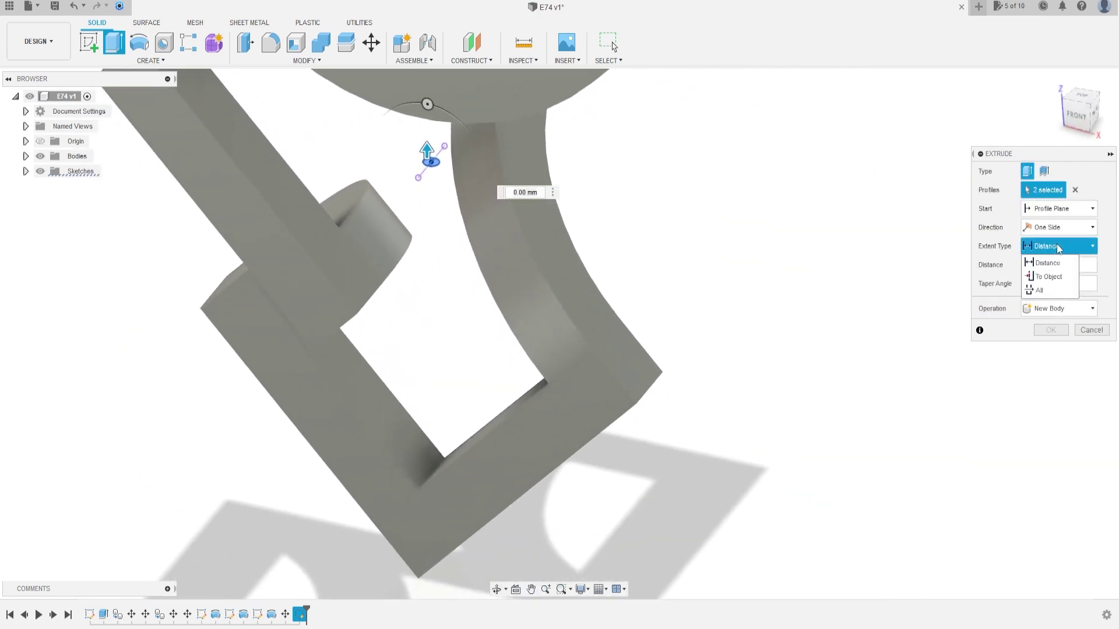
left_click(1059, 208)
left_click(1046, 239)
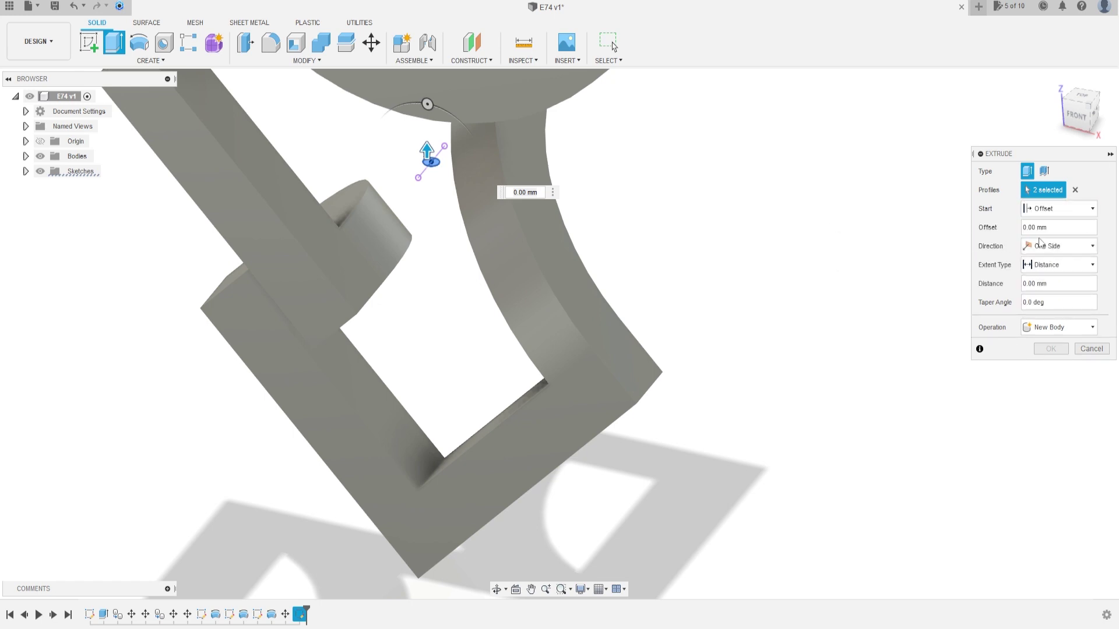
left_click(1054, 227)
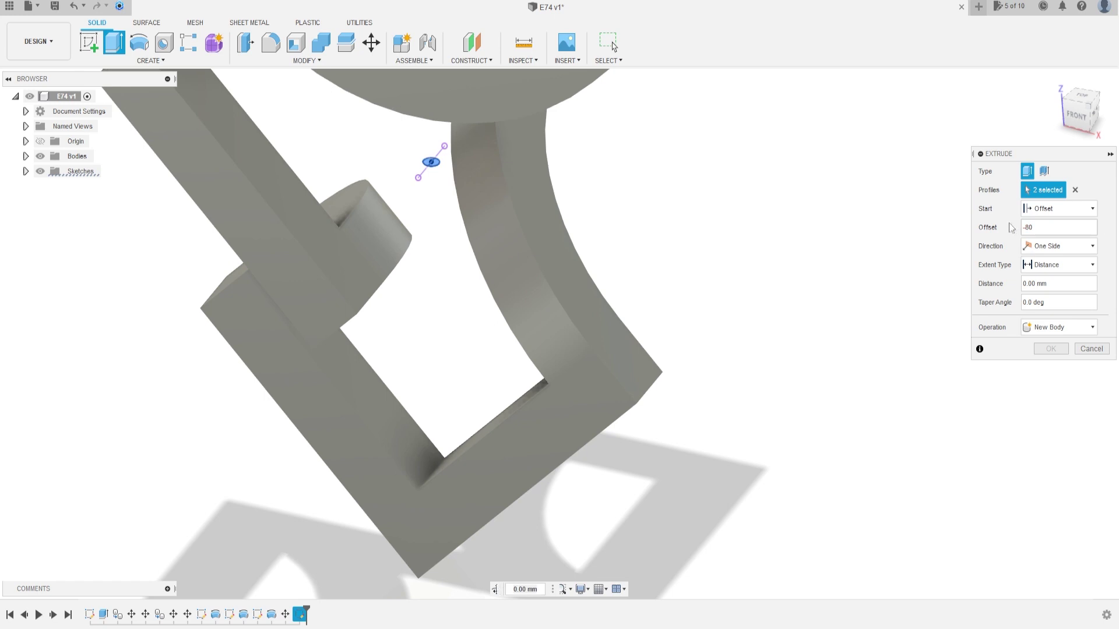
scroll(741, 288, "down", 4)
left_click(1048, 285)
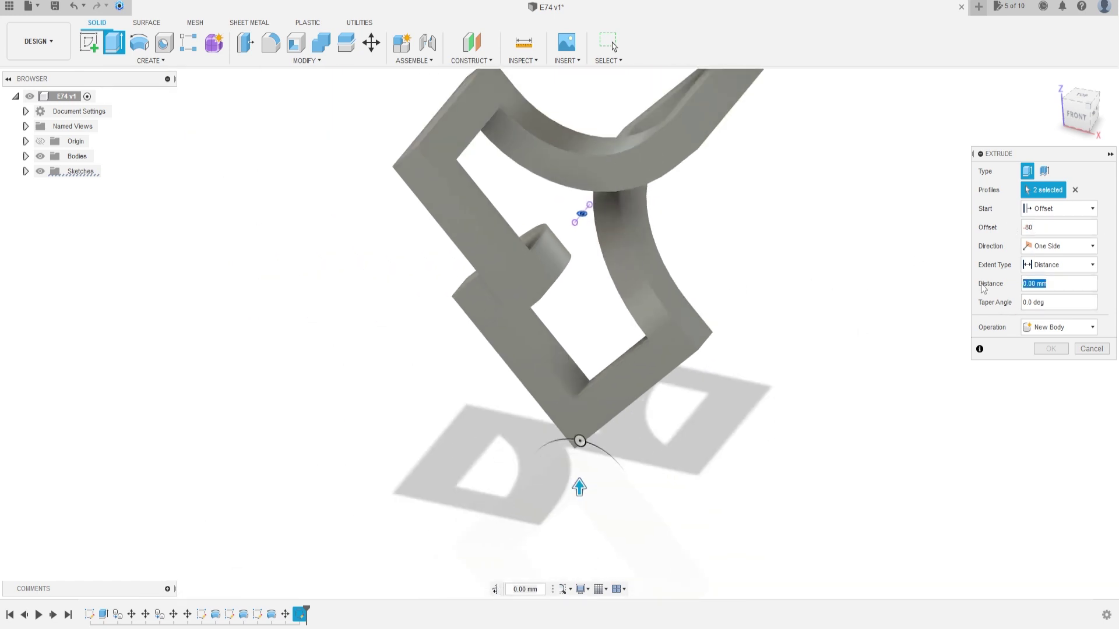
key("Return")
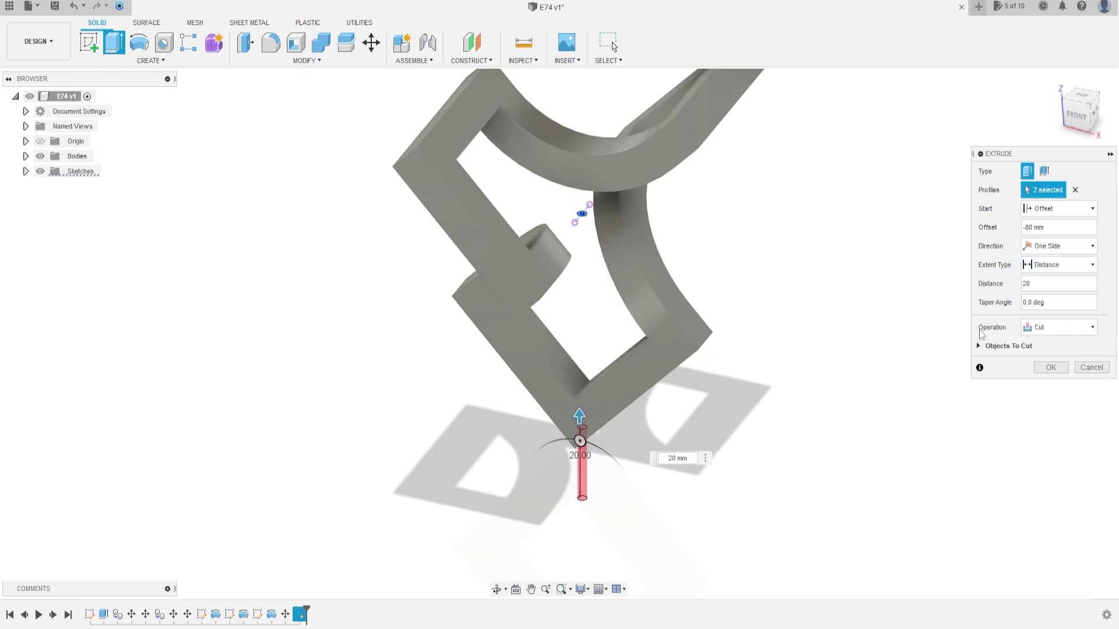
left_click(1065, 329)
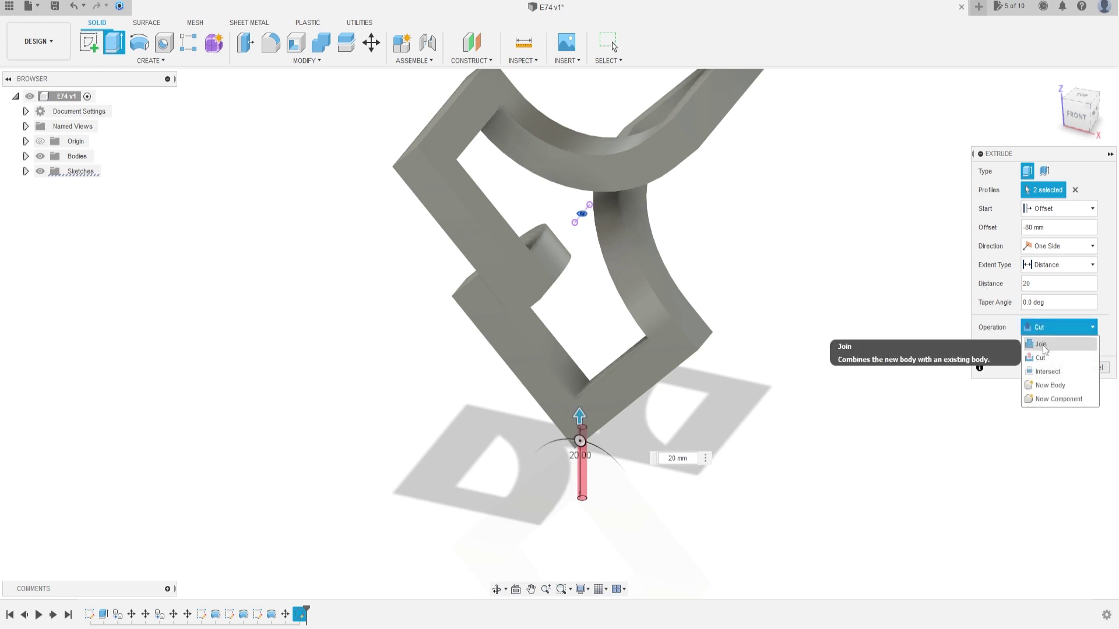
left_click(1066, 330)
left_click(1050, 349)
scroll(781, 373, "down", 2)
middle_click_drag(788, 354, 763, 324, "shift")
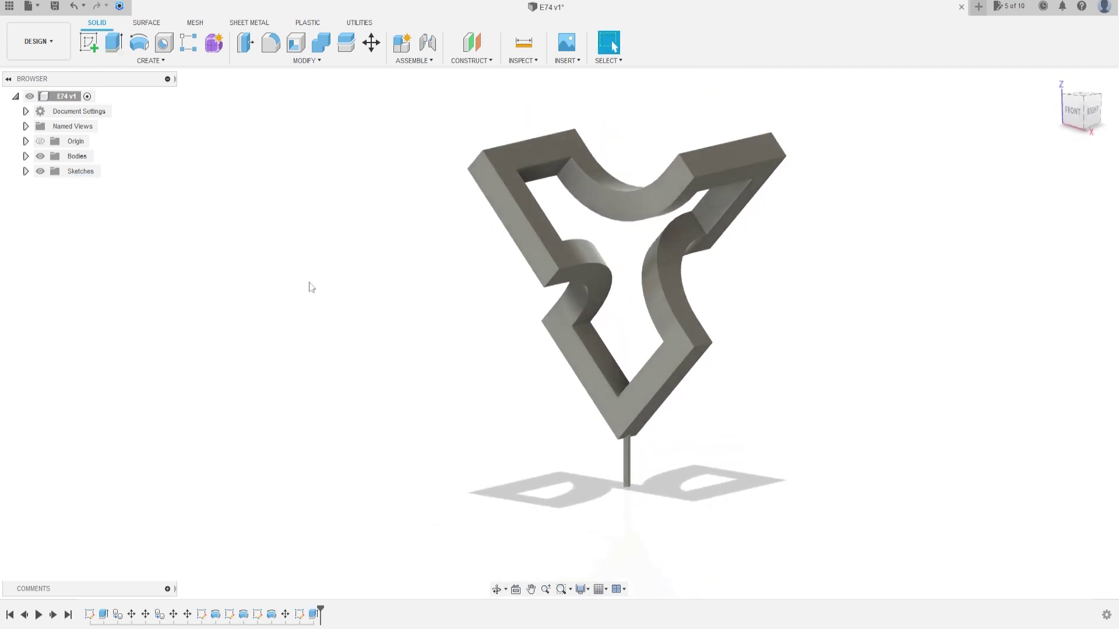
Start a new sketch on the pin's bottom face
left_click(89, 41)
middle_click_drag(619, 524, 612, 427, "shift")
scroll(645, 320, "up", 3)
scroll(646, 323, "up", 2)
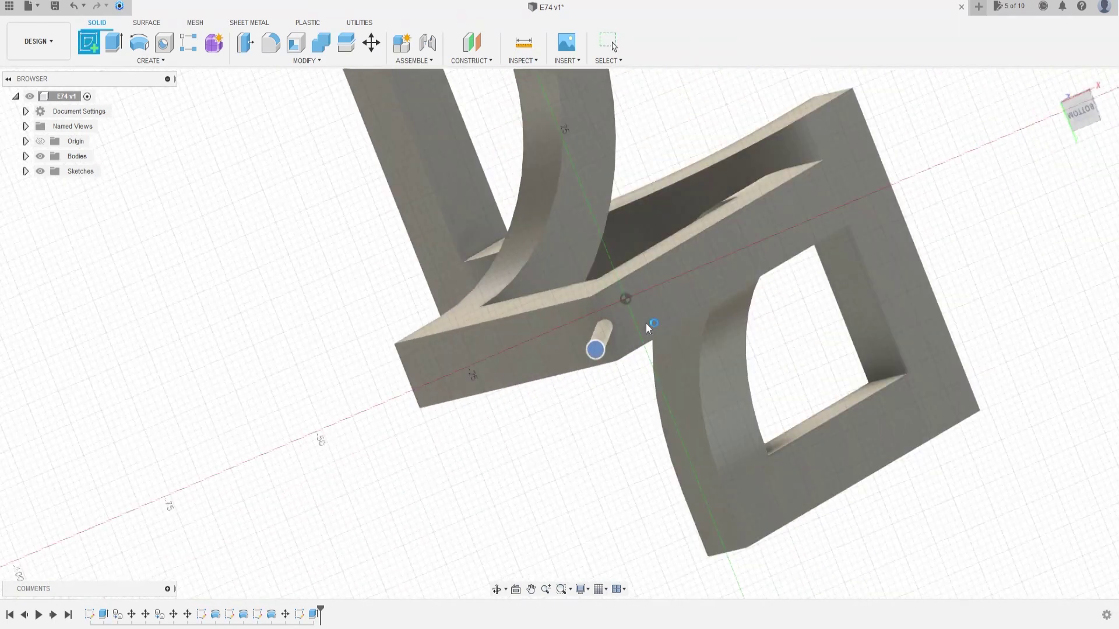
left_click(645, 323)
Draw a 50 mm diameter circle centred on the pin's end
left_click(139, 42)
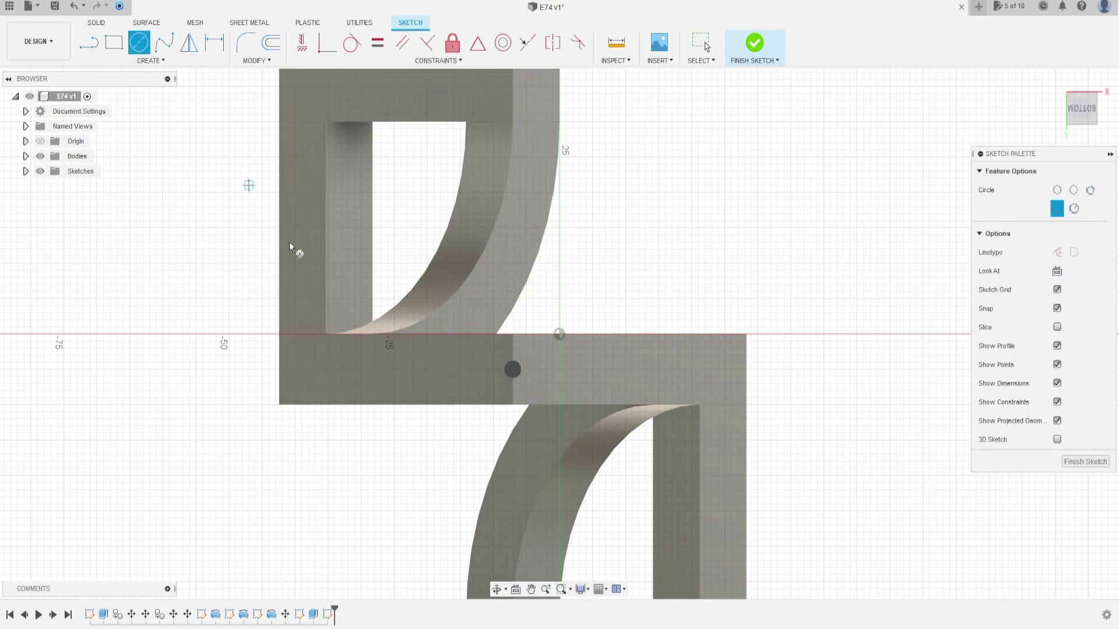
scroll(512, 373, "up", 2)
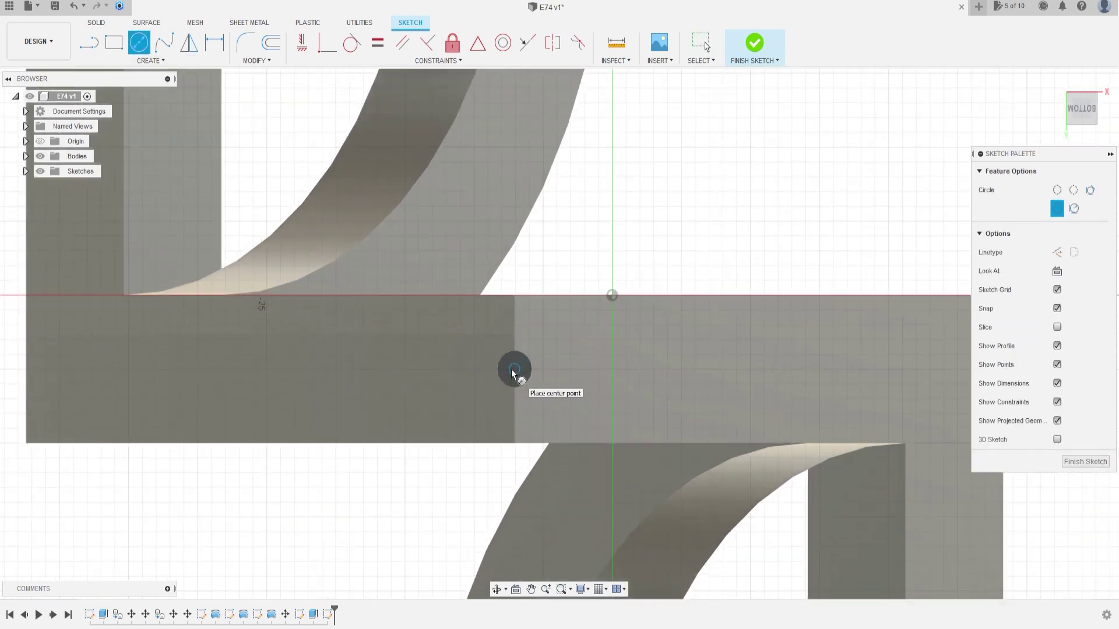
left_click(513, 369)
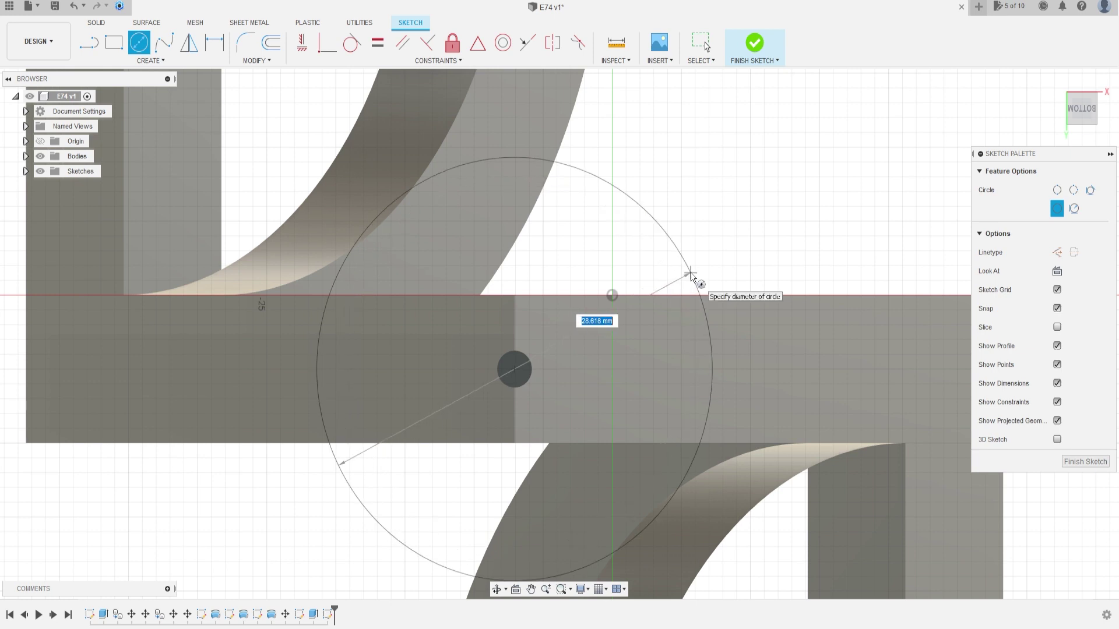
type("50")
key("Tab")
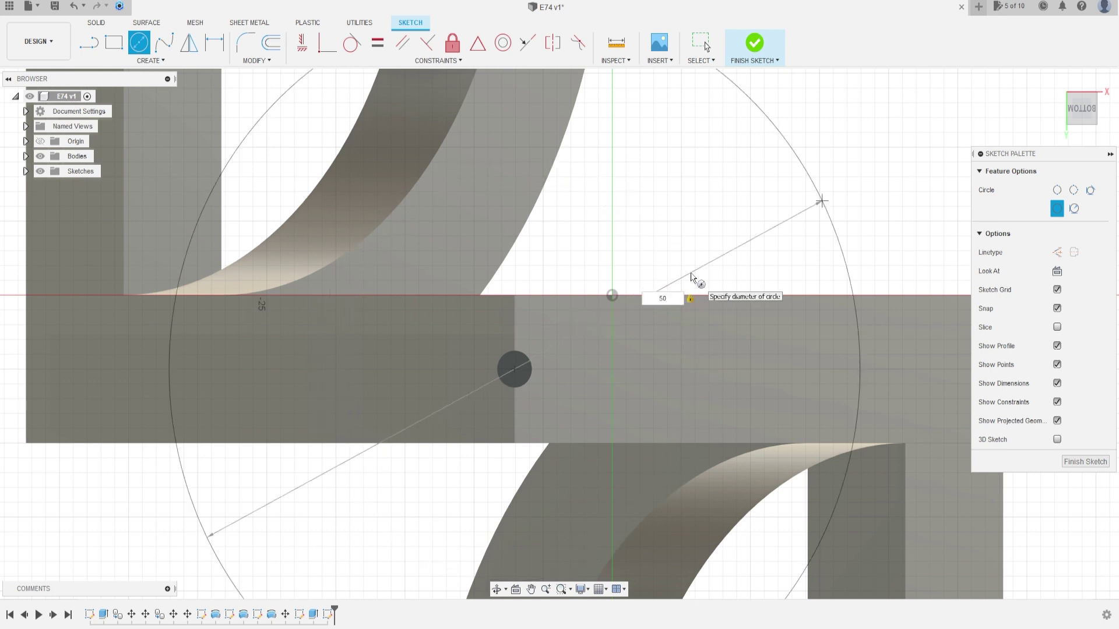
key("Return")
scroll(690, 274, "down", 5)
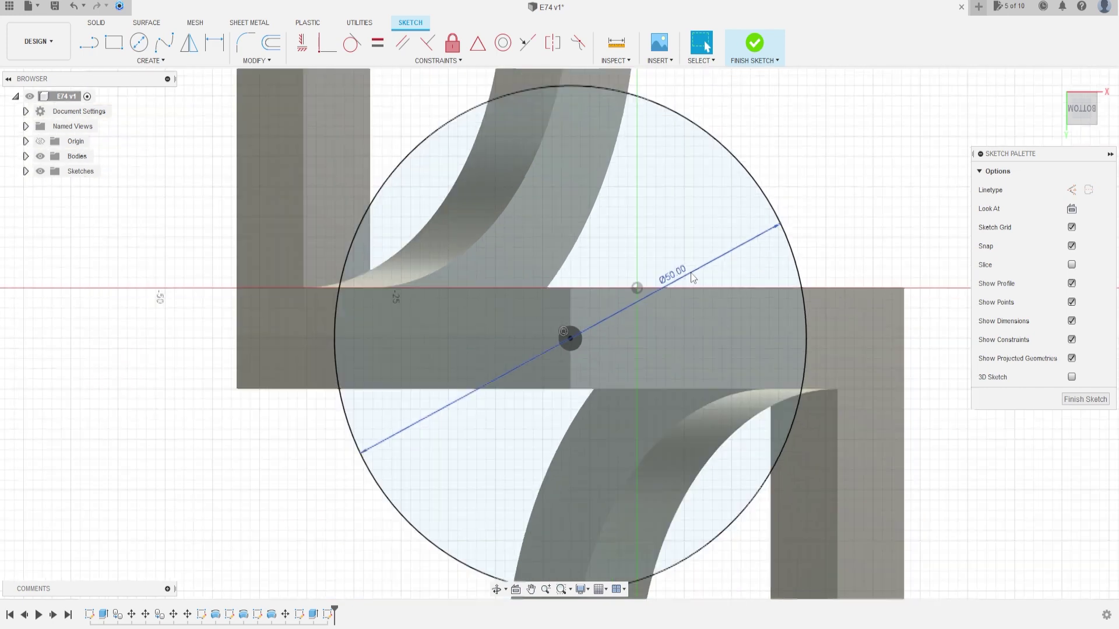
key("Escape")
left_click(95, 23)
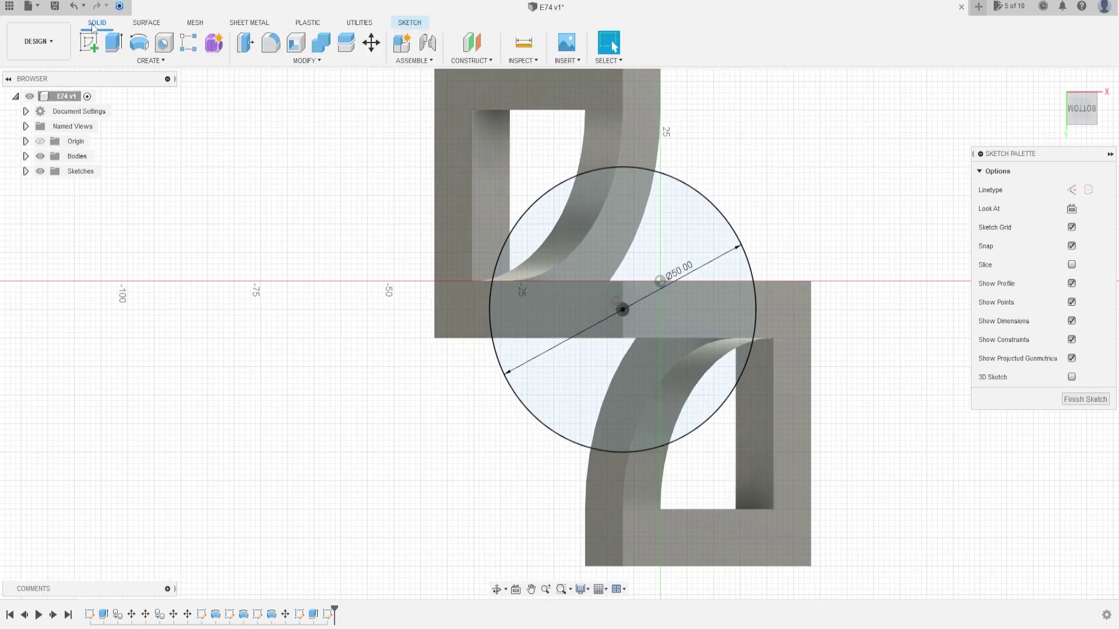
Extrude the 50 mm circle and centre profiles 2 mm, joined to the pin, as a base disc
left_click(114, 42)
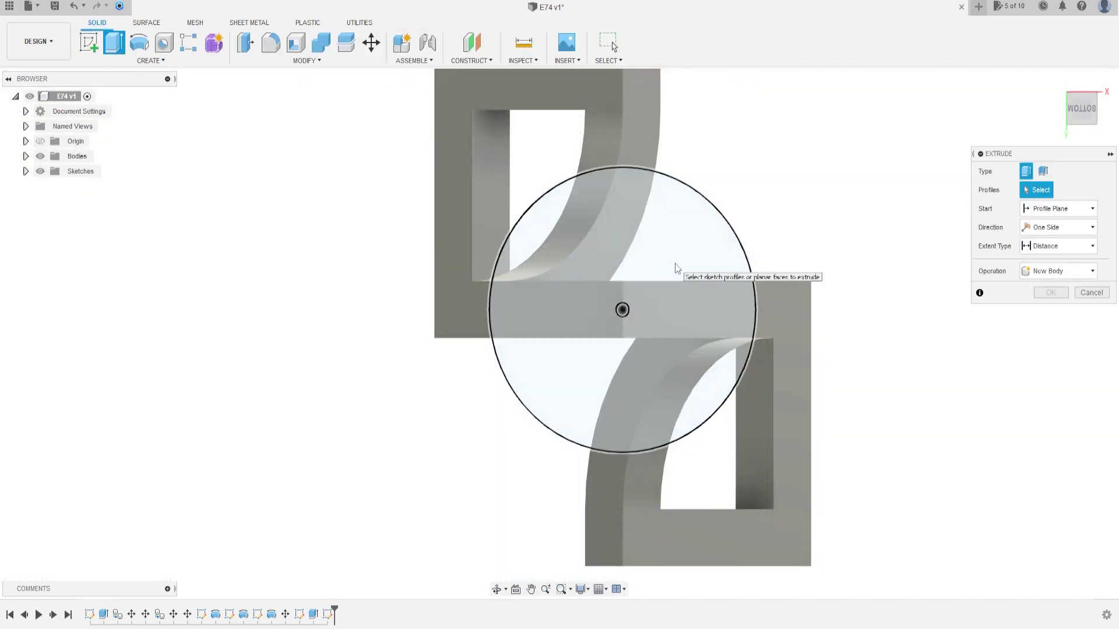
left_click(654, 307)
scroll(650, 305, "up", 6)
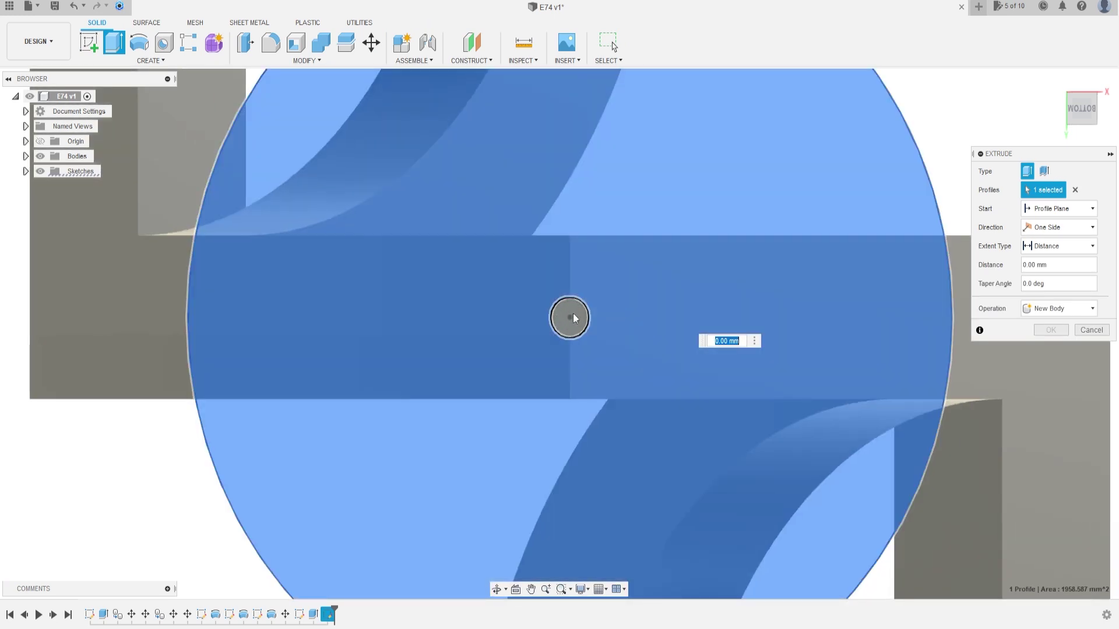
left_click(573, 319)
scroll(586, 319, "down", 5)
middle_click_drag(611, 274, 581, 324, "shift")
type("2")
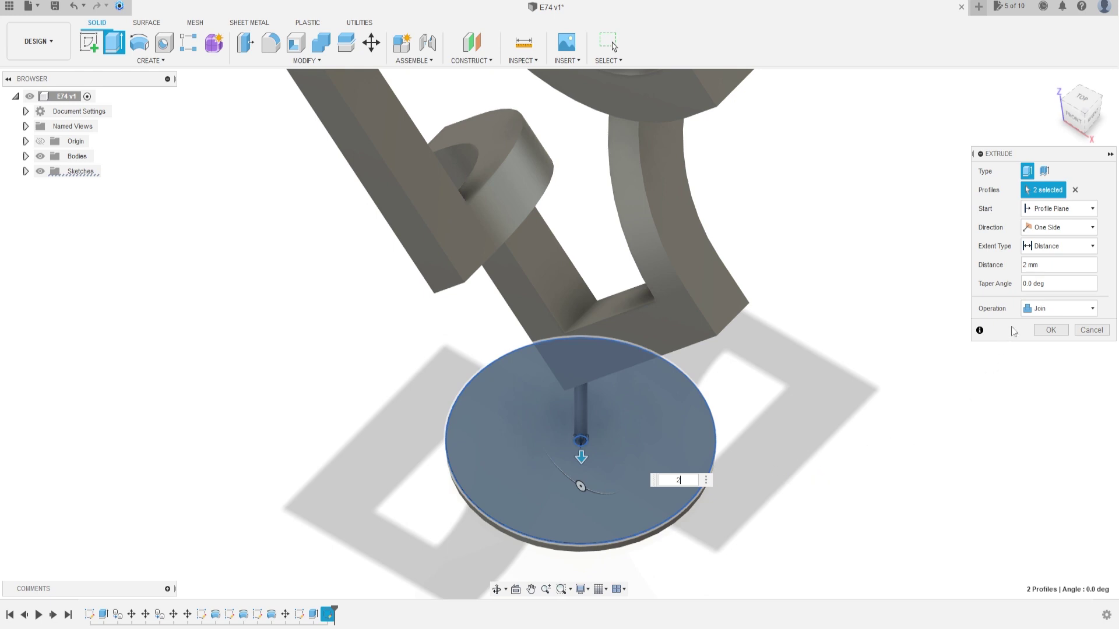
left_click(1049, 331)
middle_click_drag(327, 312, 518, 329, "shift")
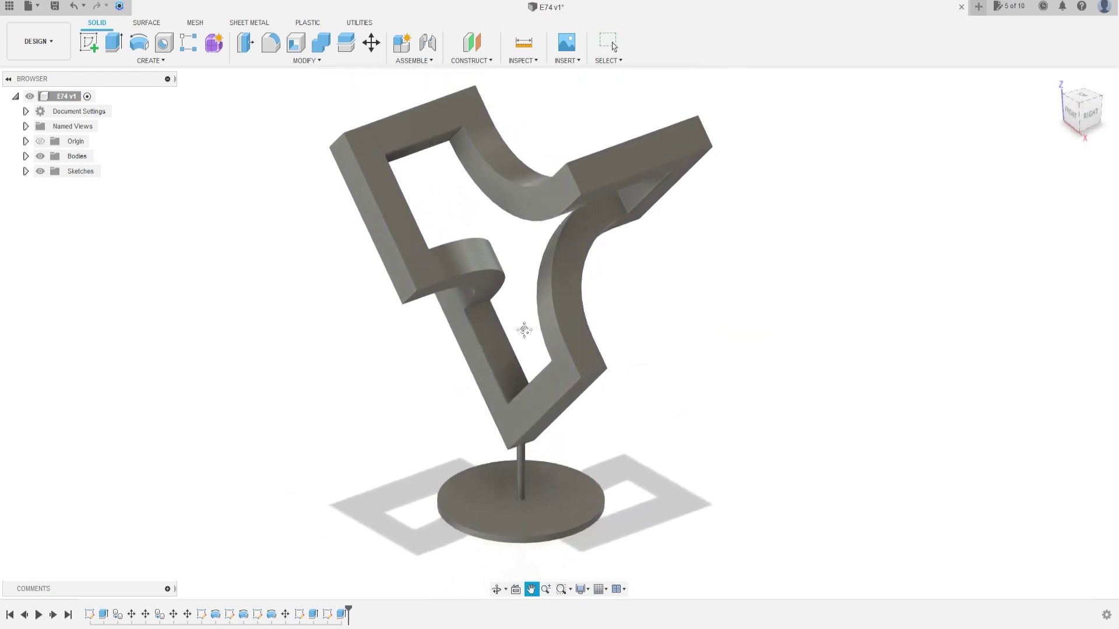
Round the base disc's outer edge with a 1.5 mm fillet
left_click(271, 40)
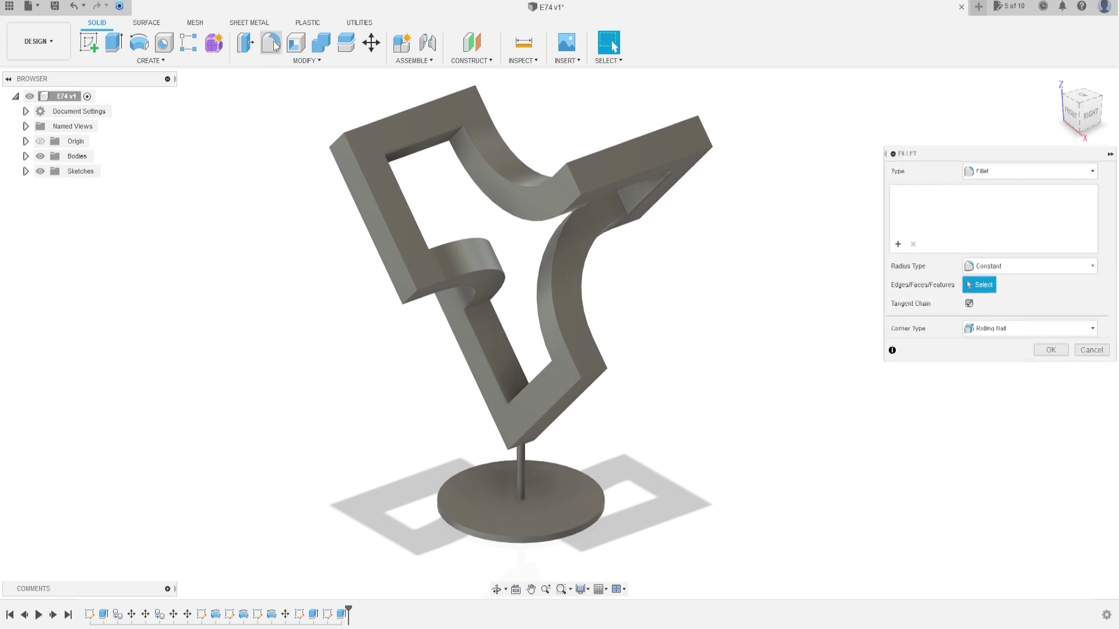
left_click(513, 541)
type("1,5")
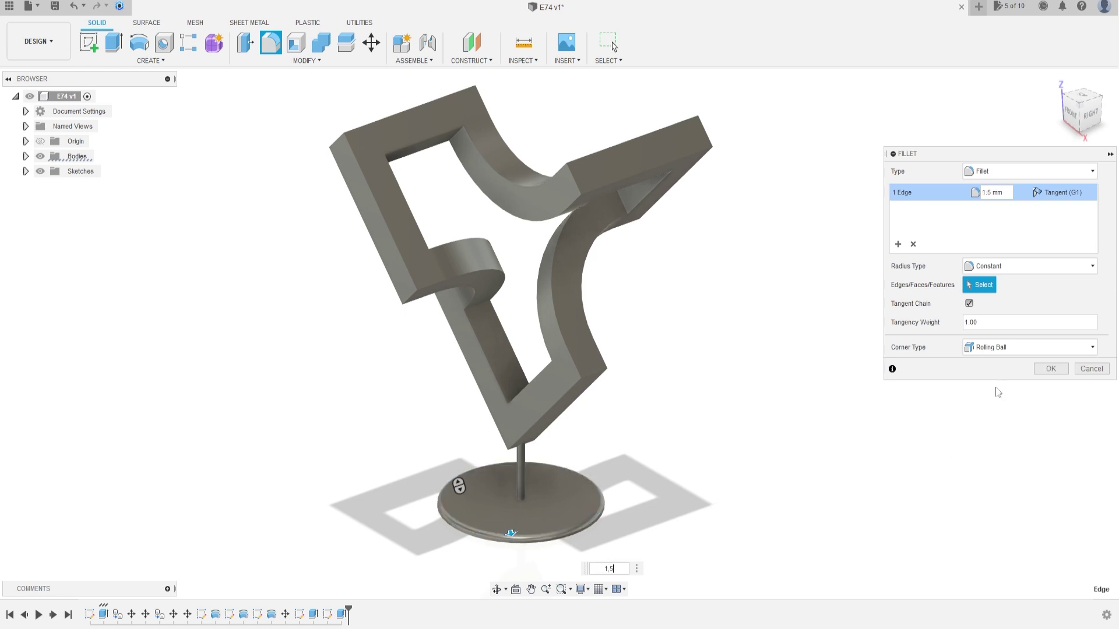
left_click(1052, 371)
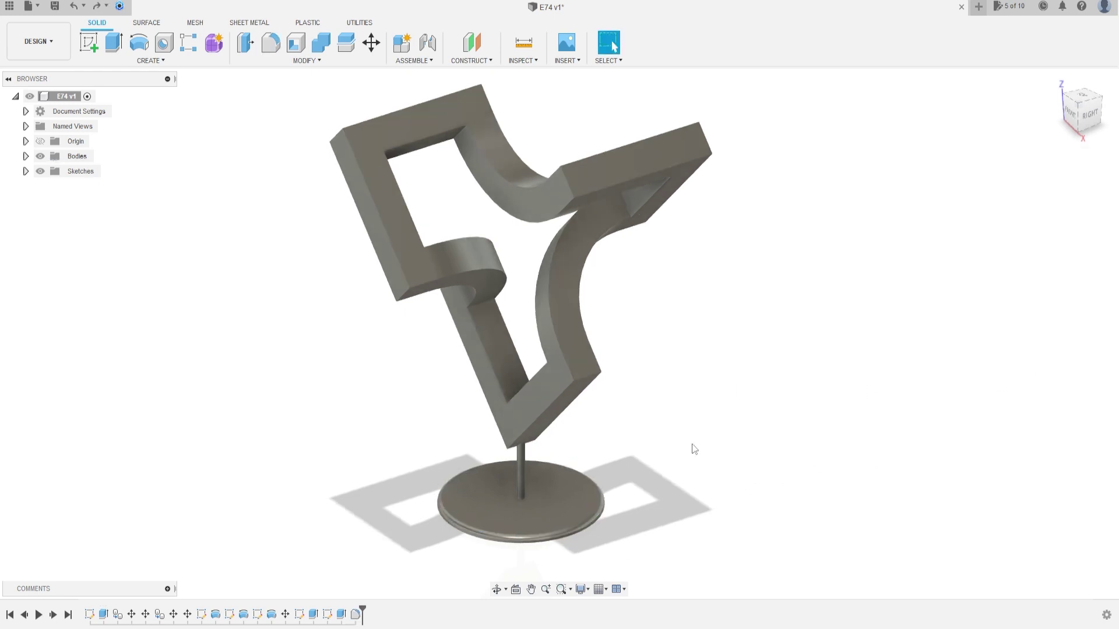
Flare the pin into the disc with a 15 mm fillet at their junction
left_click(271, 43)
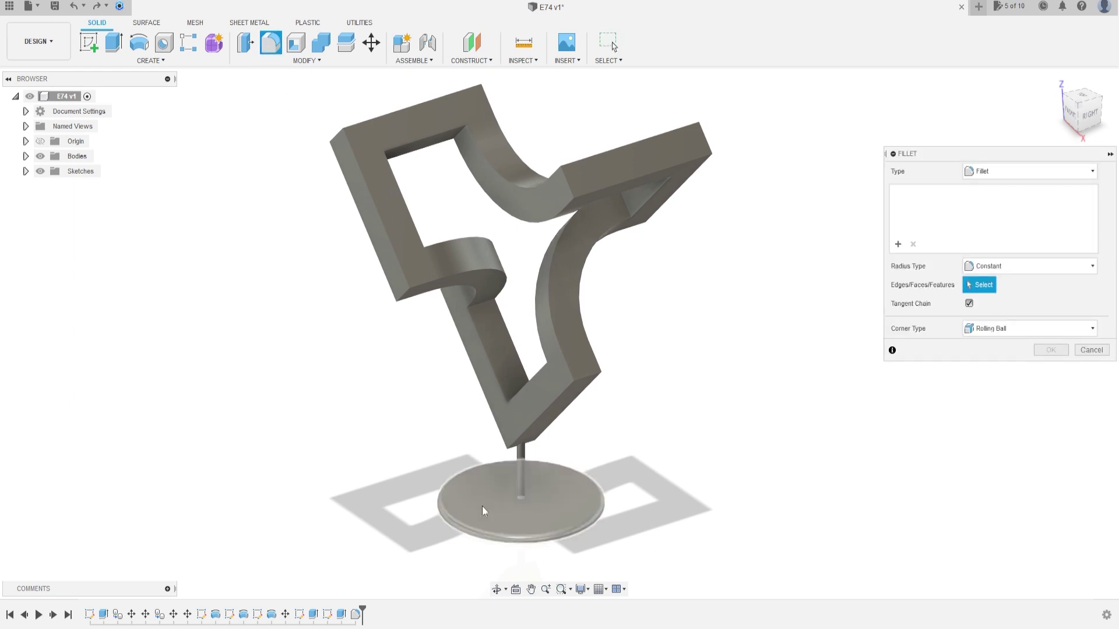
left_click(520, 499)
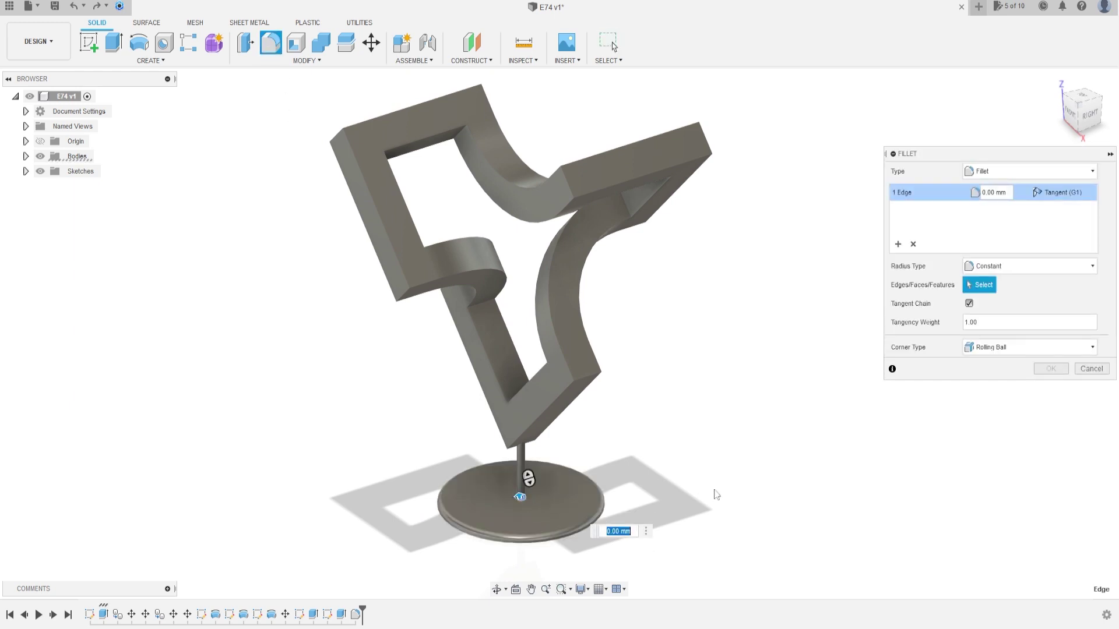
type("15")
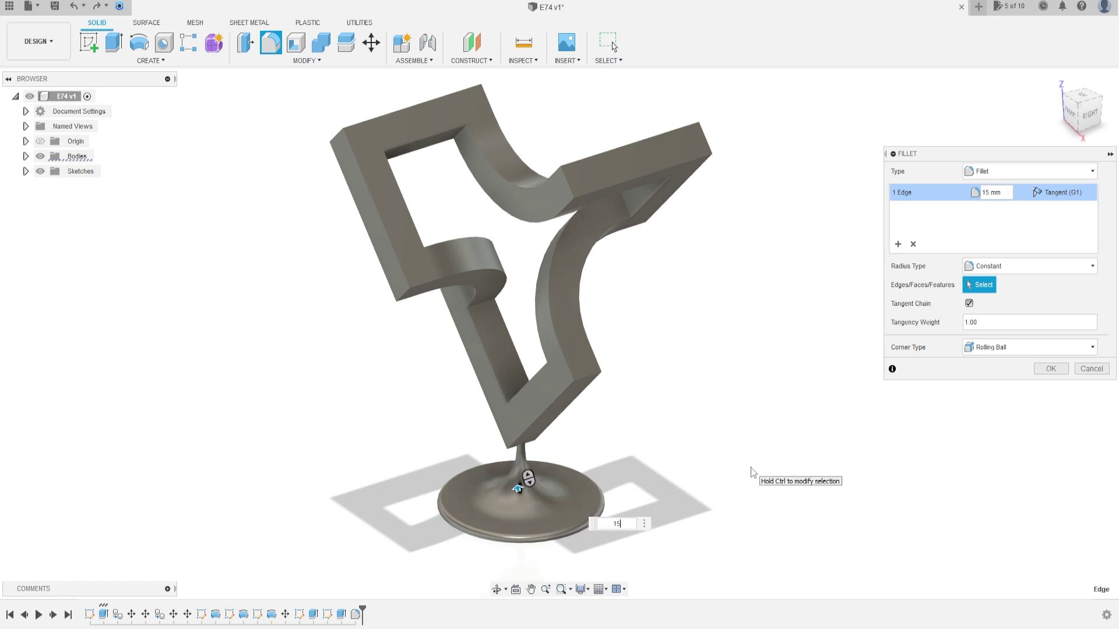
key("Return")
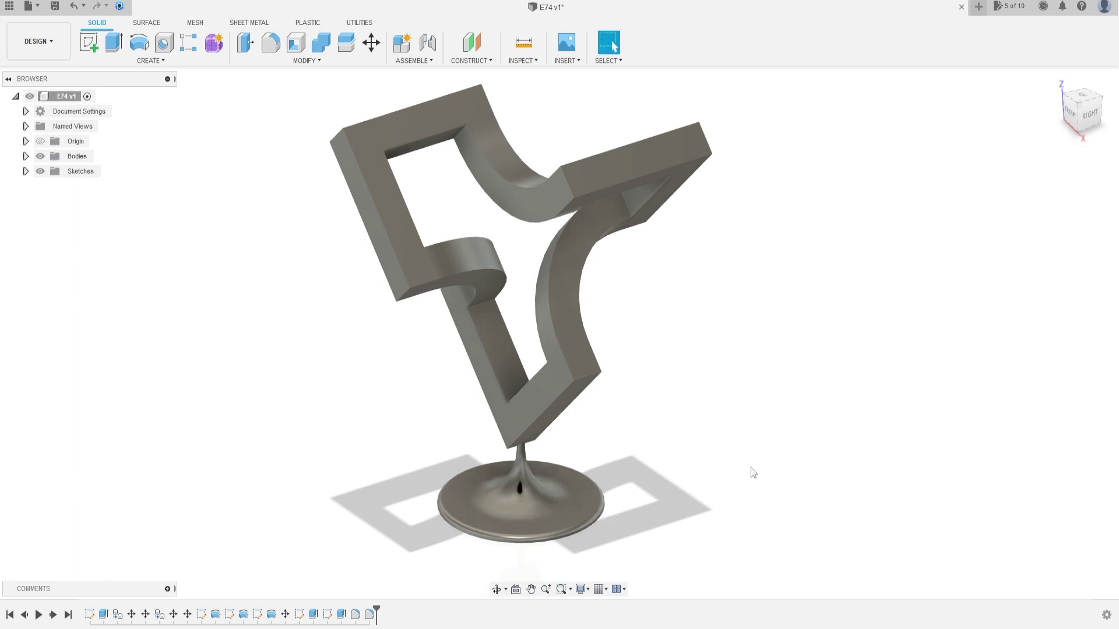
middle_click_drag(699, 329, 697, 327, "shift")
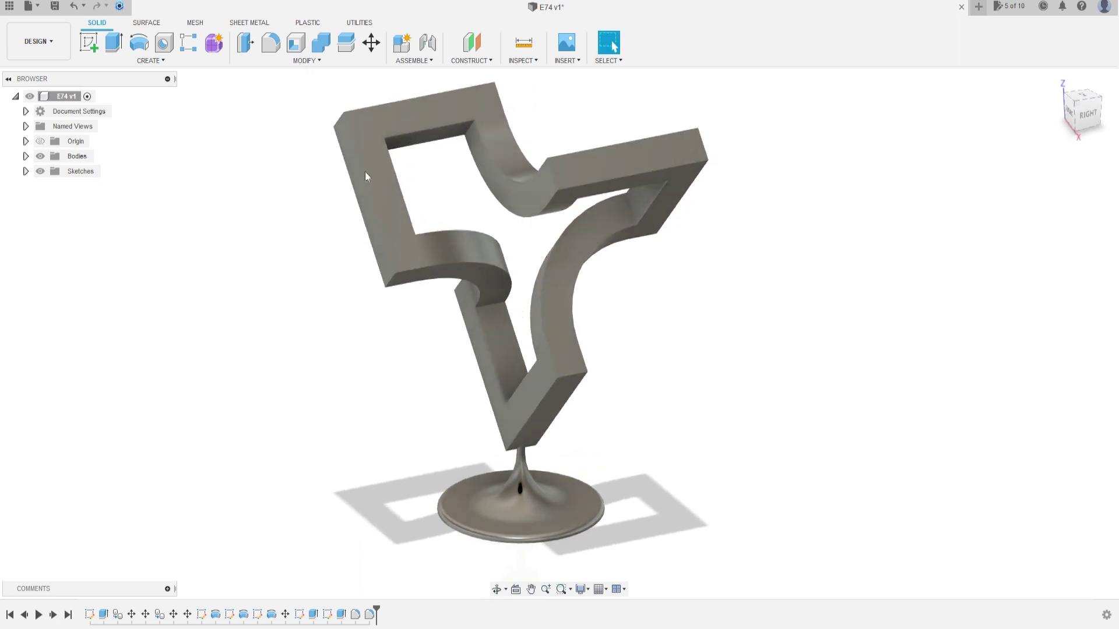
Select three inner corner edges on the logo for a fillet
left_click(271, 44)
middle_click_drag(365, 319, 369, 315, "shift")
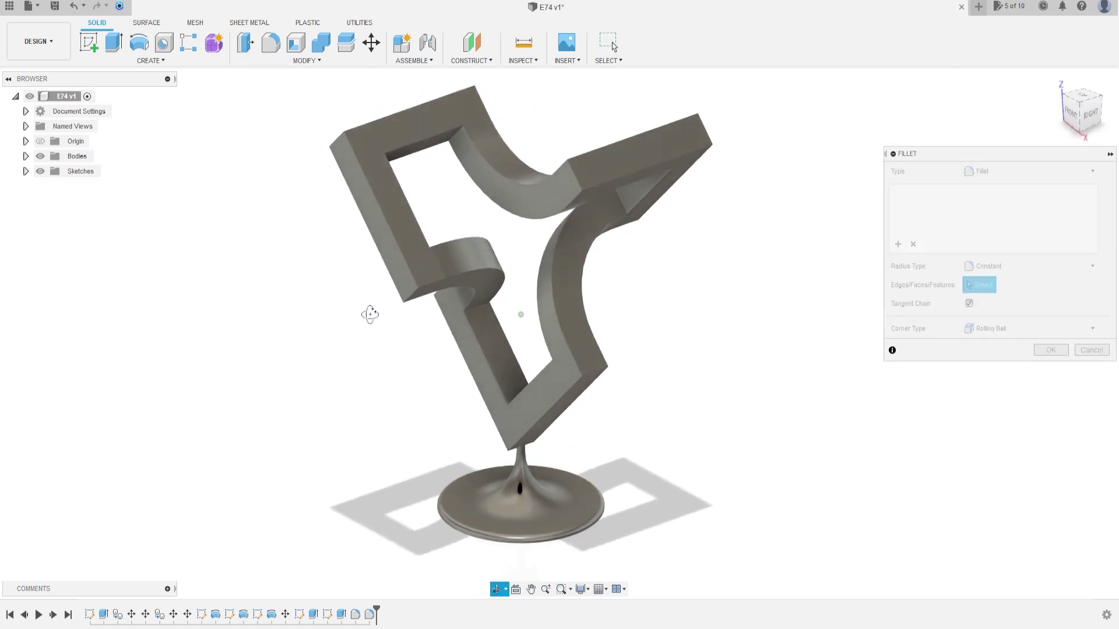
left_click(484, 307)
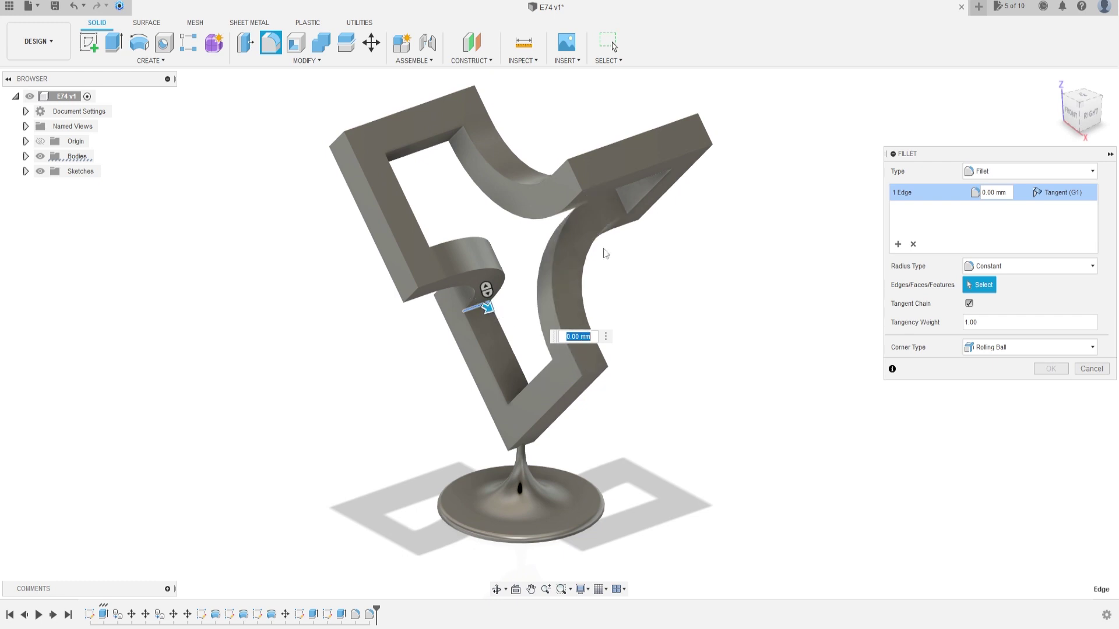
left_click(621, 205)
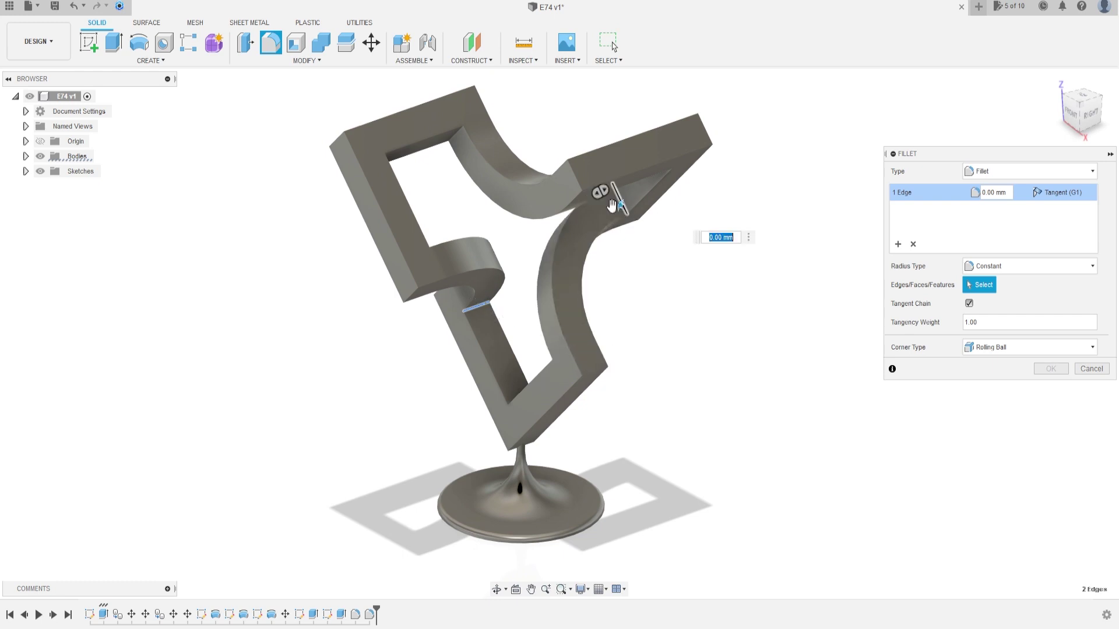
left_click(454, 147)
Add three hidden corner edges and apply a 10 mm fillet to all six
middle_click_drag(659, 270, 482, 307, "shift")
left_click(480, 307)
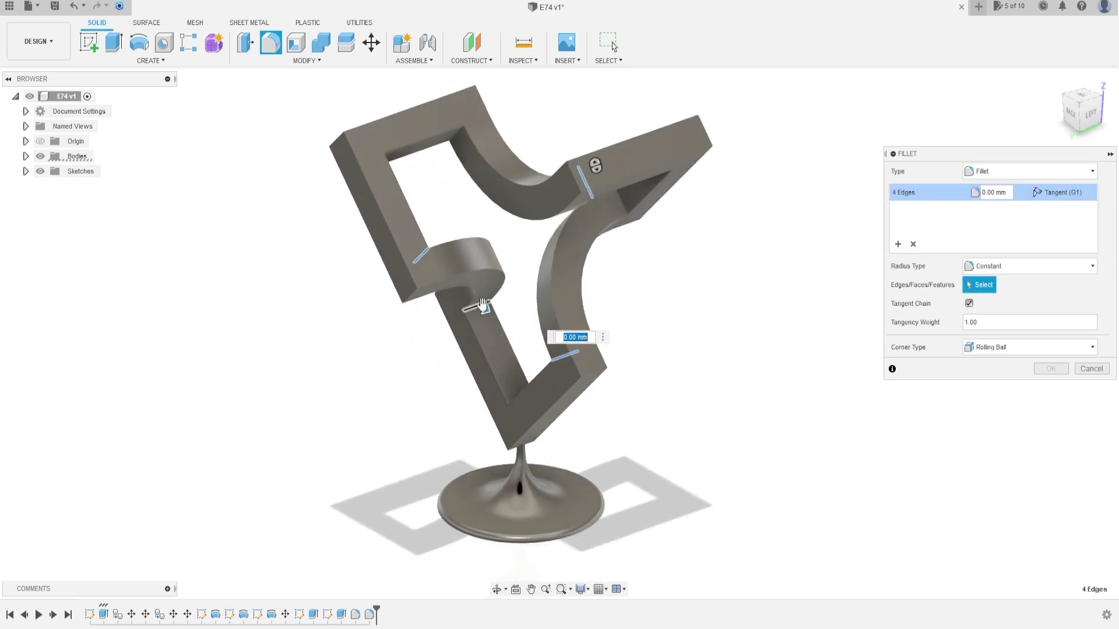
left_click(619, 199)
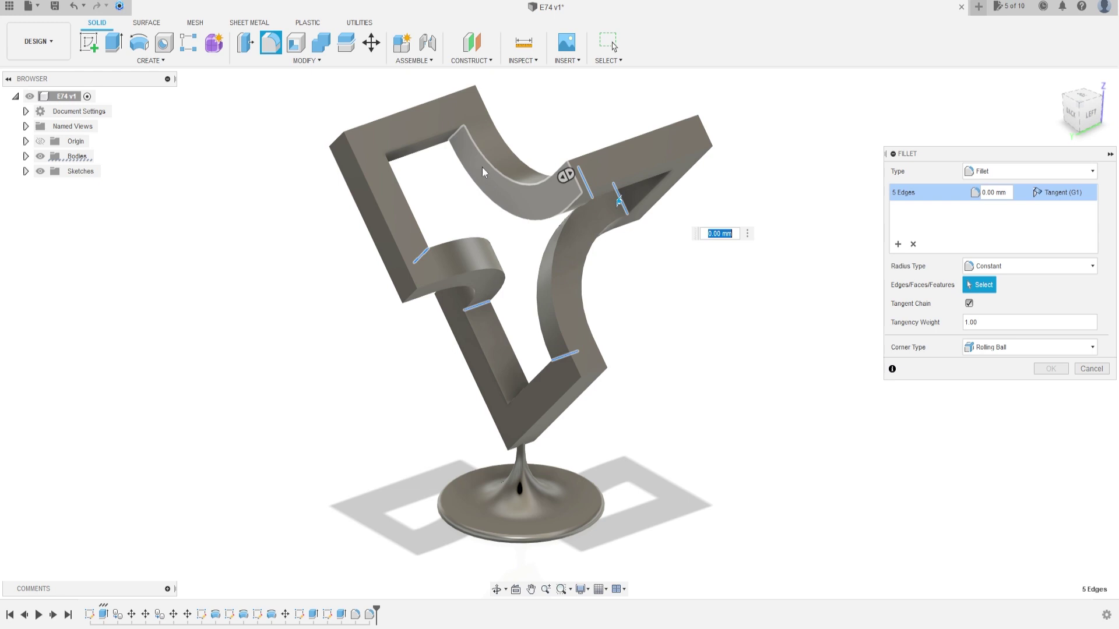
left_click(457, 146)
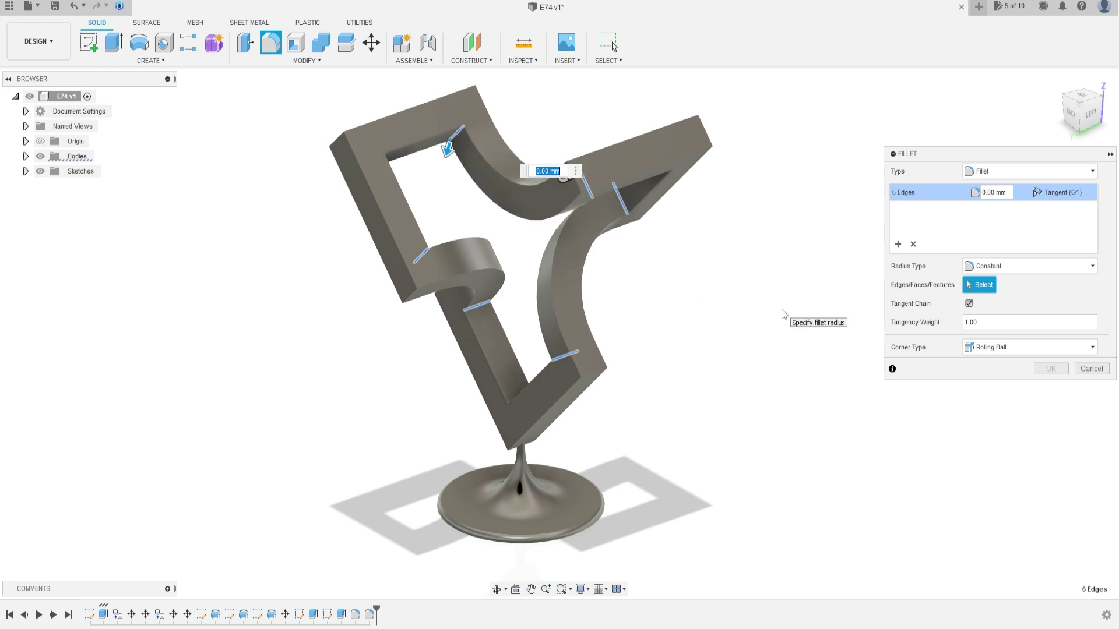
type("10")
key("Return")
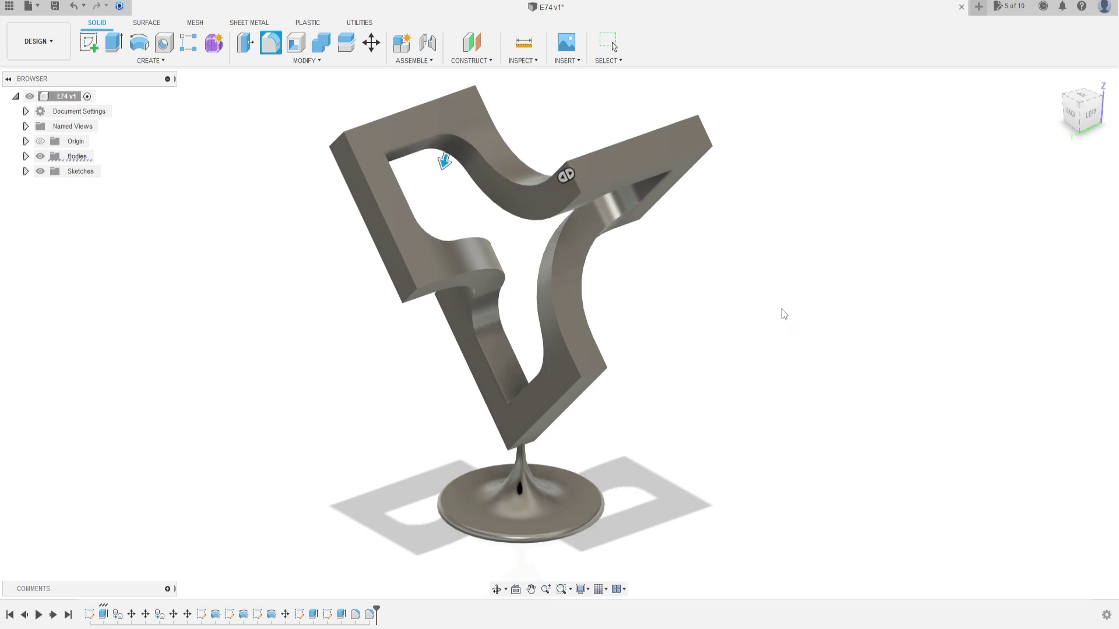
left_click(271, 46)
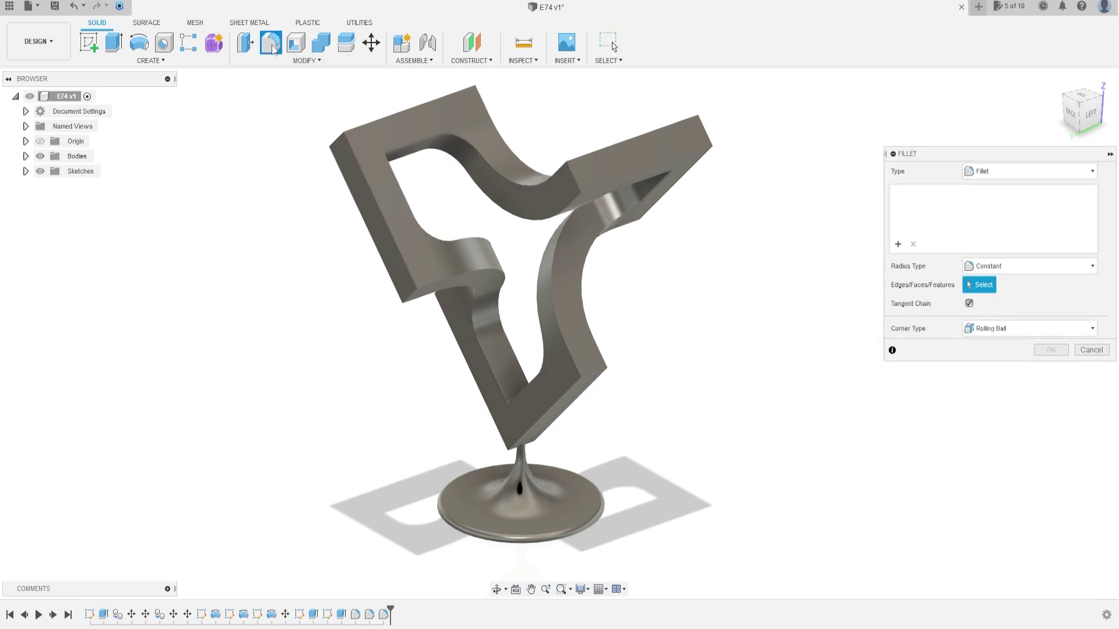
Pick three corner edges on the logo arms for a new fillet
left_click(407, 302)
left_click(595, 373)
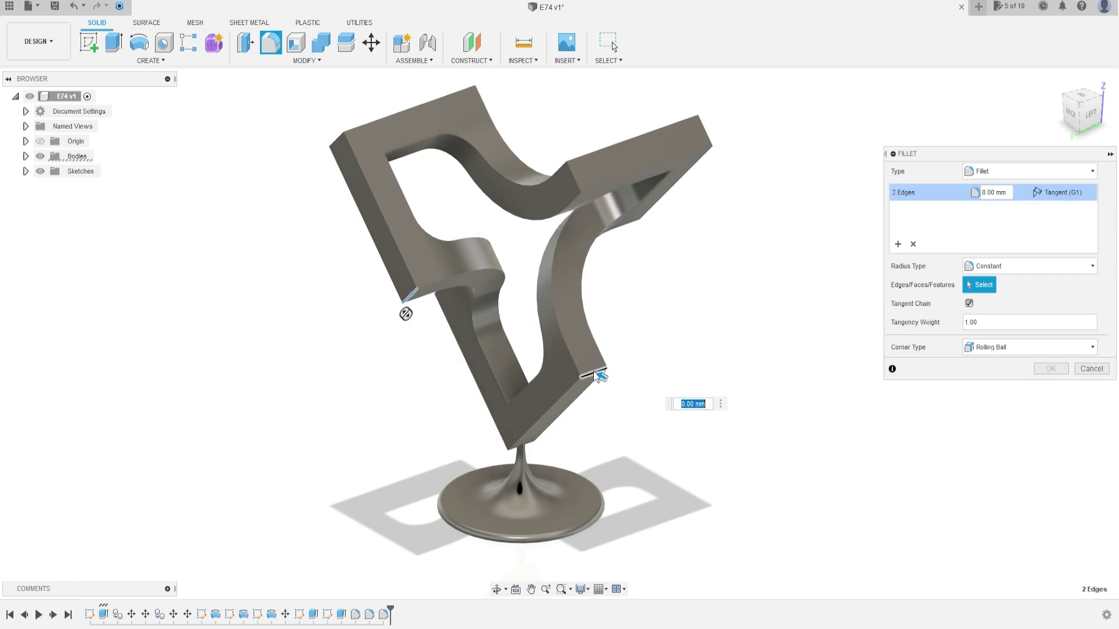
left_click(572, 178)
middle_click_drag(418, 253, 610, 250, "shift")
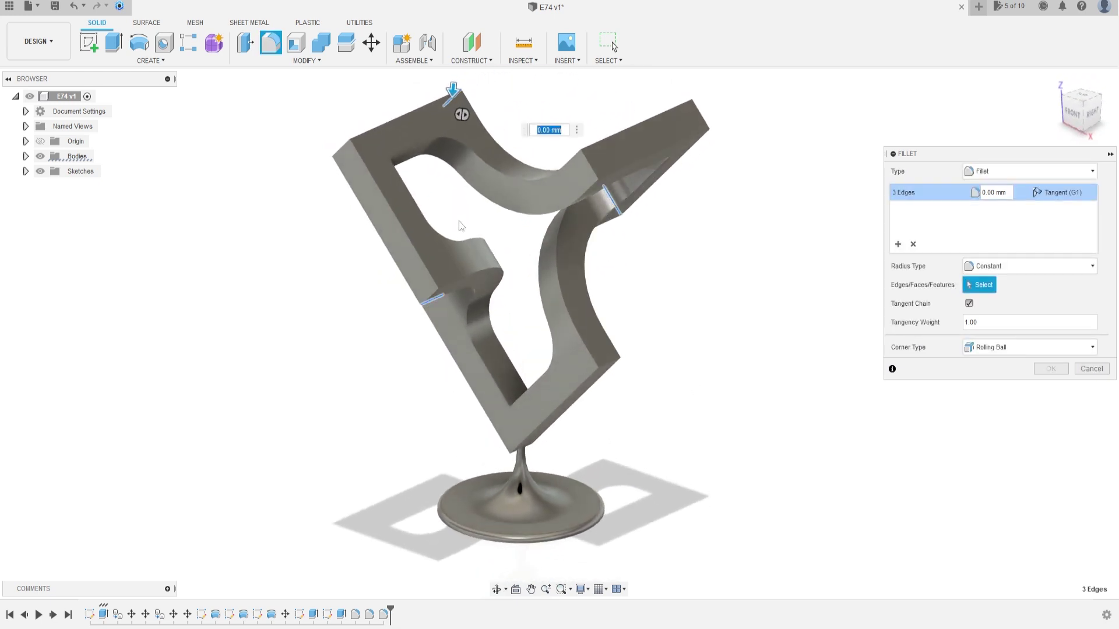
Add three more corner edges on the far side and apply a 20 mm fillet
left_click(425, 302)
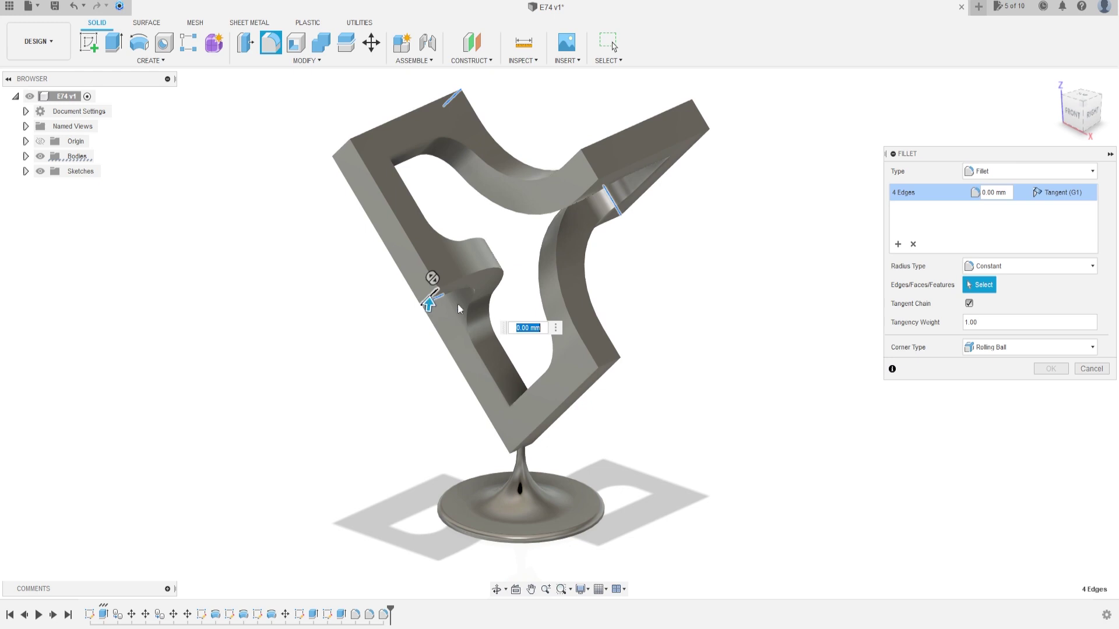
left_click(616, 369)
middle_click_drag(614, 367, 624, 317, "shift")
left_click(532, 168)
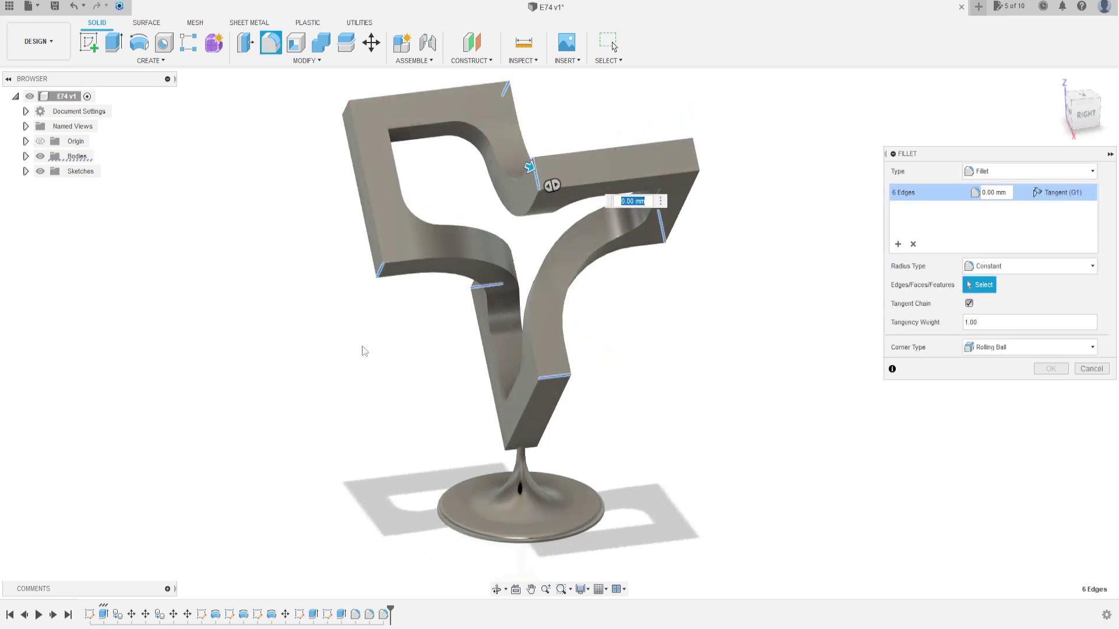
middle_click_drag(365, 348, 383, 356, "shift")
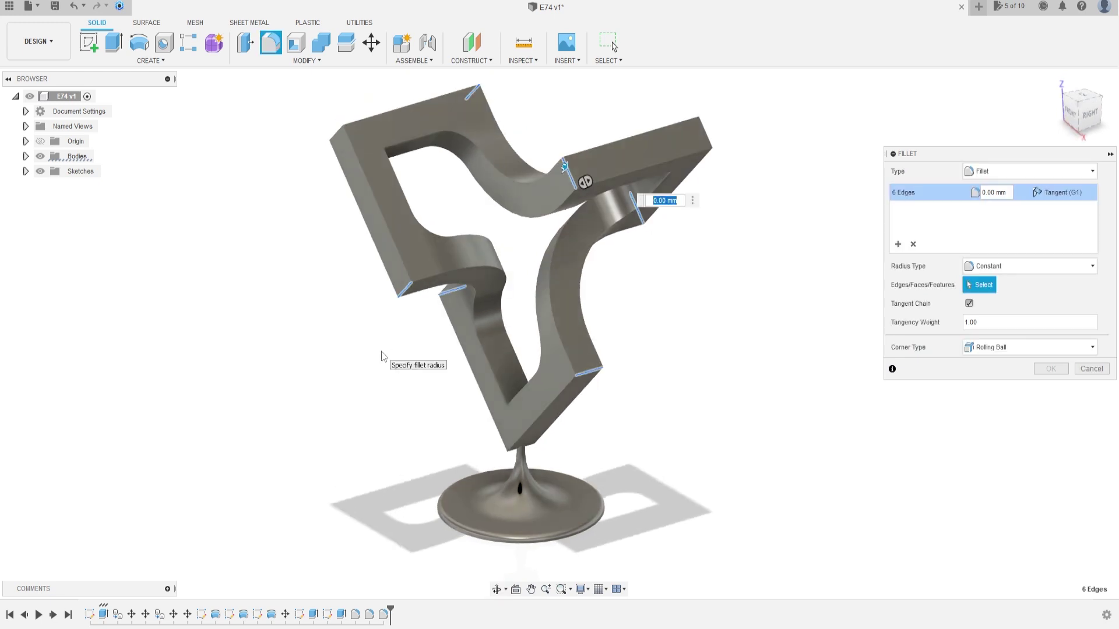
key("Return")
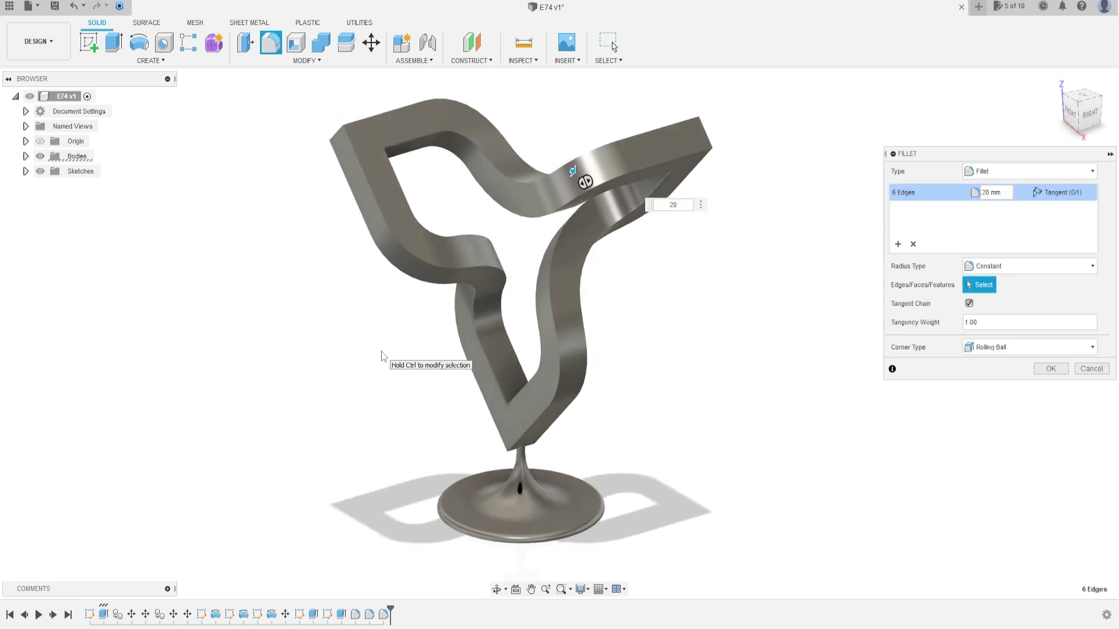
key("Return")
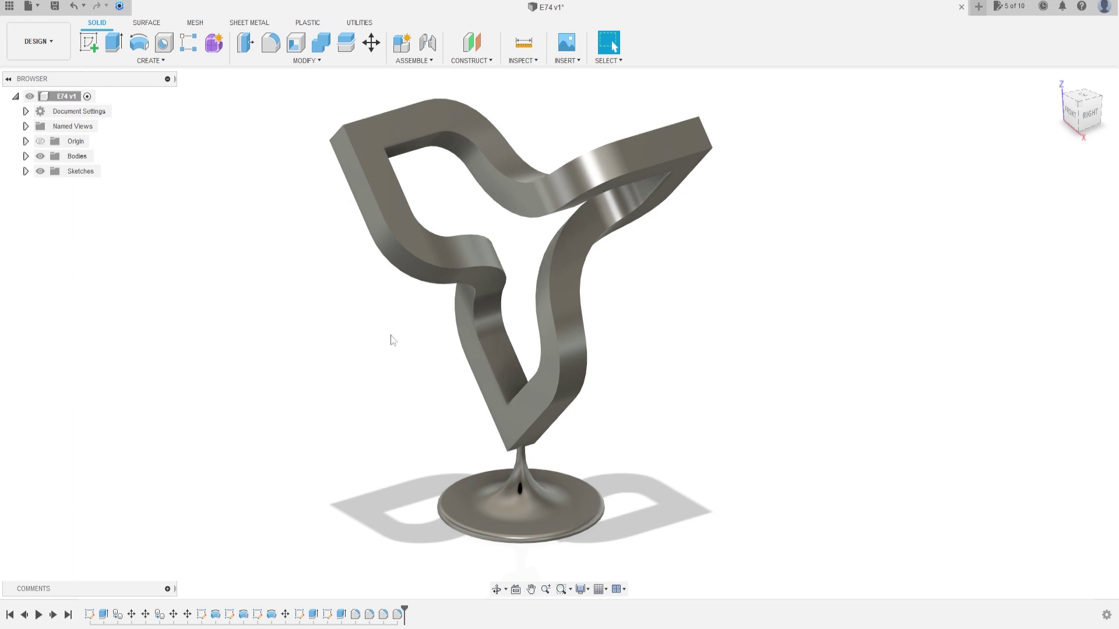
middle_click_drag(528, 282, 528, 282, "shift")
left_click_drag(522, 281, 307, 291)
Reset to the home view and select the first front and back edge chains for a chamfer
key("Escape")
key("F6")
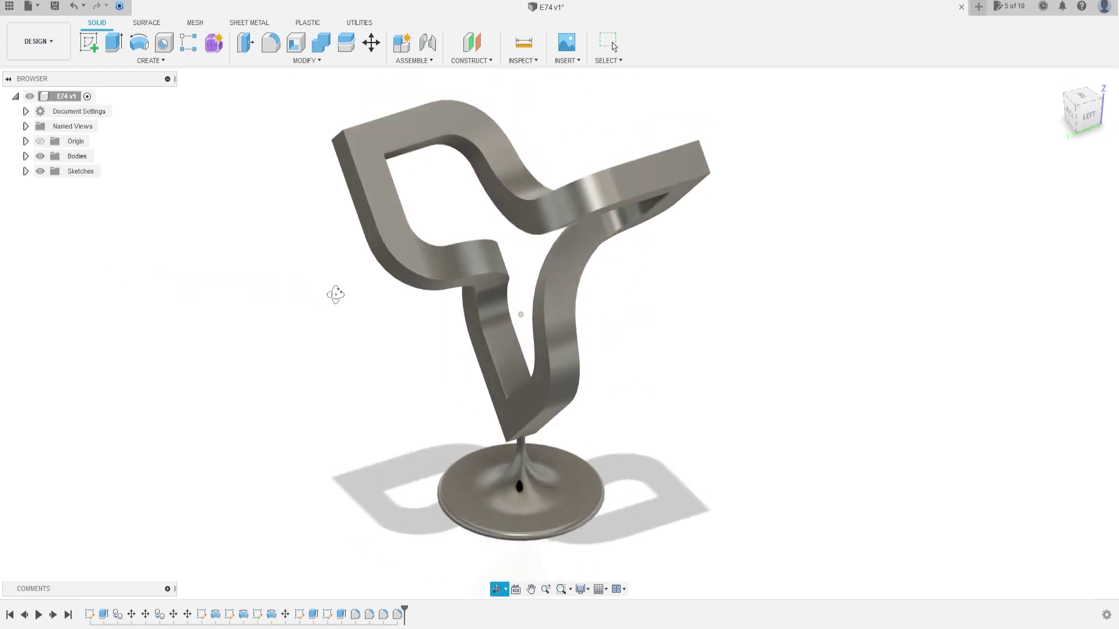
left_click(305, 62)
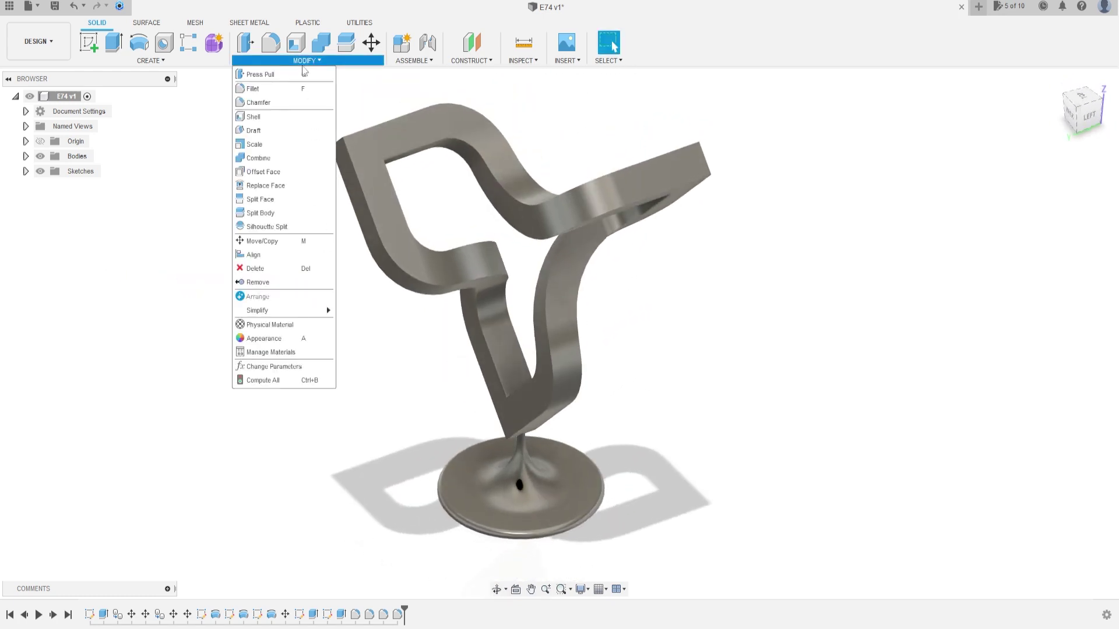
left_click(258, 106)
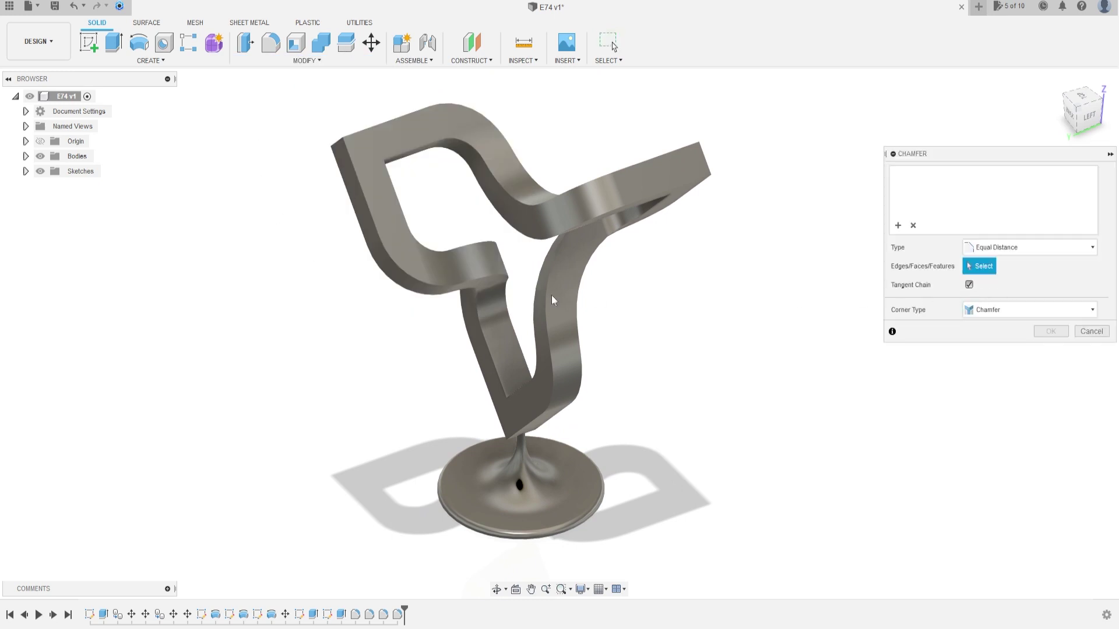
left_click(455, 290)
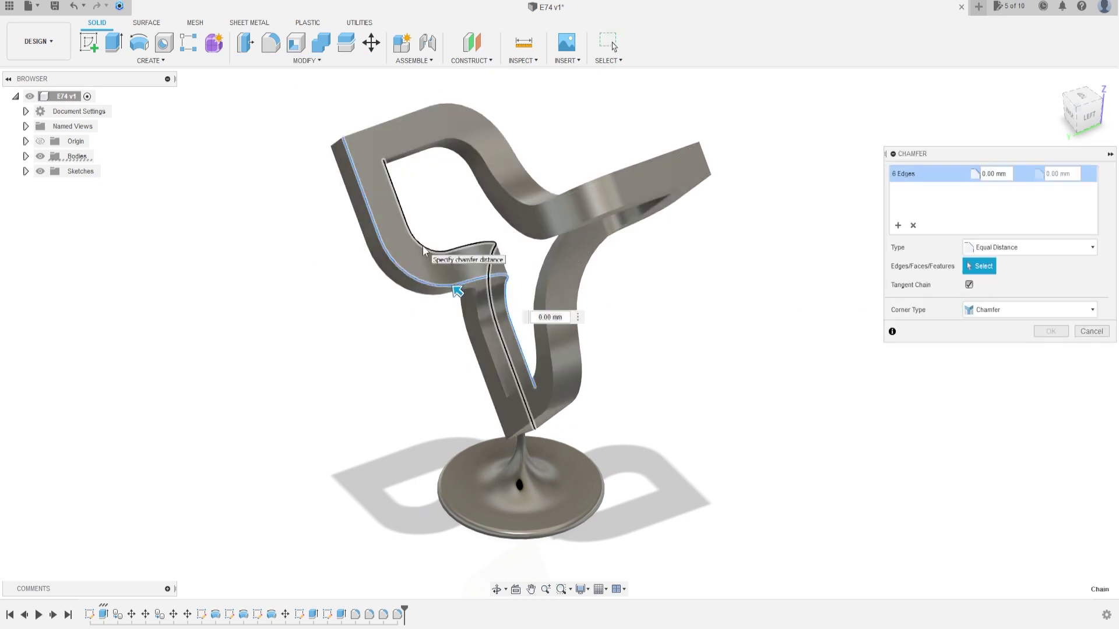
middle_click_drag(398, 289, 514, 328, "shift")
middle_click_drag(665, 319, 569, 313, "shift")
left_click(569, 317)
left_click(572, 316)
Add the inner top-loop edge chain and apply a 1 mm equal-distance chamfer
middle_click_drag(659, 309, 550, 338, "shift")
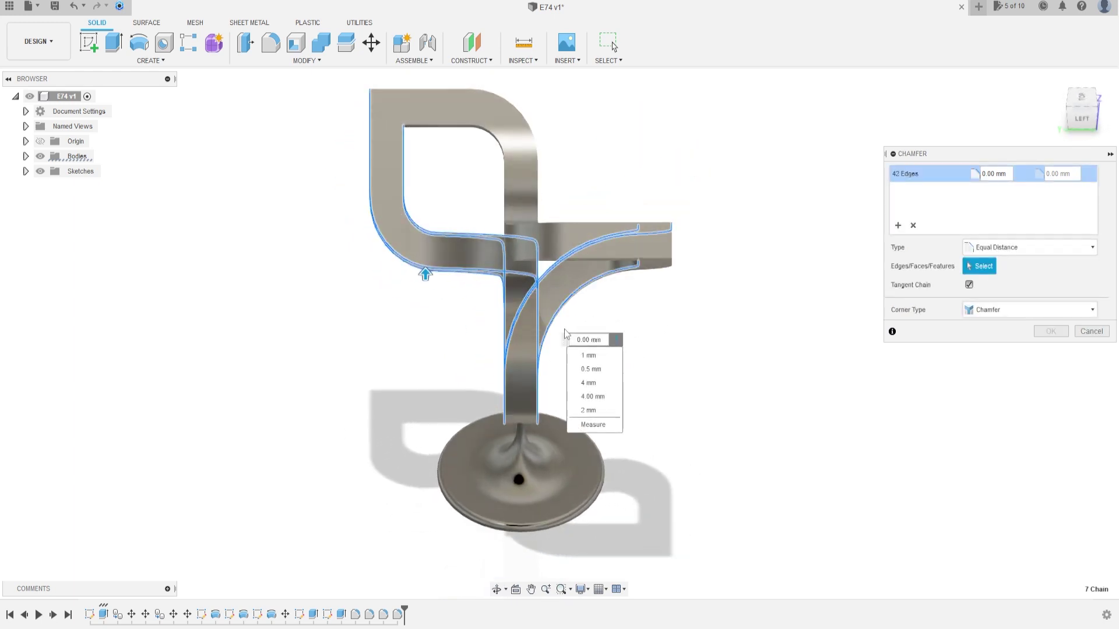
middle_click_drag(679, 327, 498, 376, "shift")
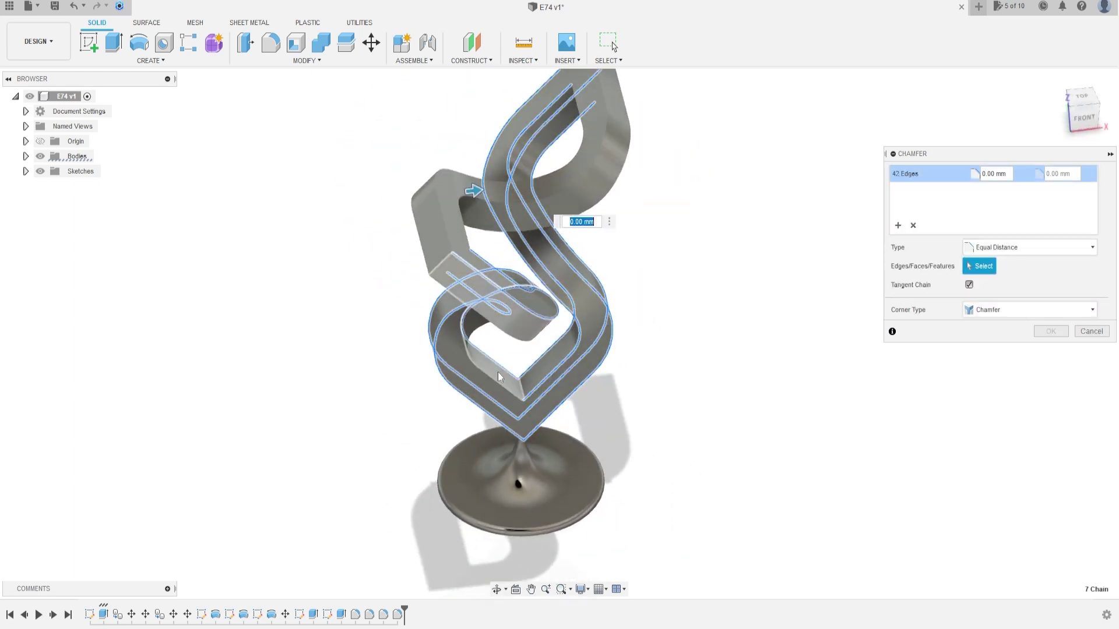
middle_click_drag(495, 381, 477, 169, "shift")
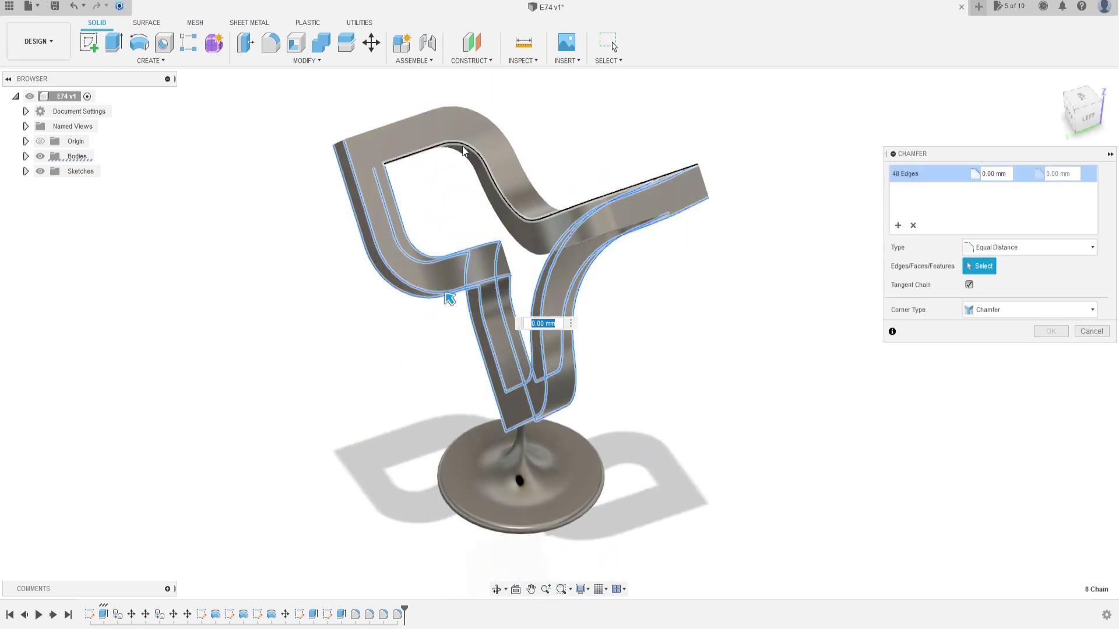
left_click(462, 149)
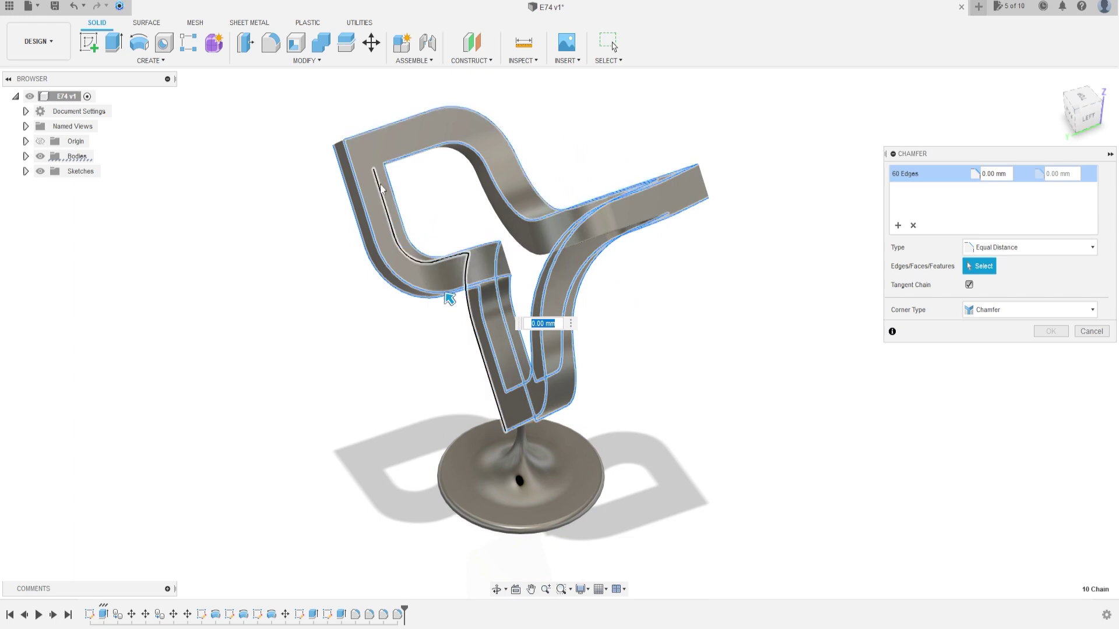
middle_click_drag(432, 210, 564, 215, "shift")
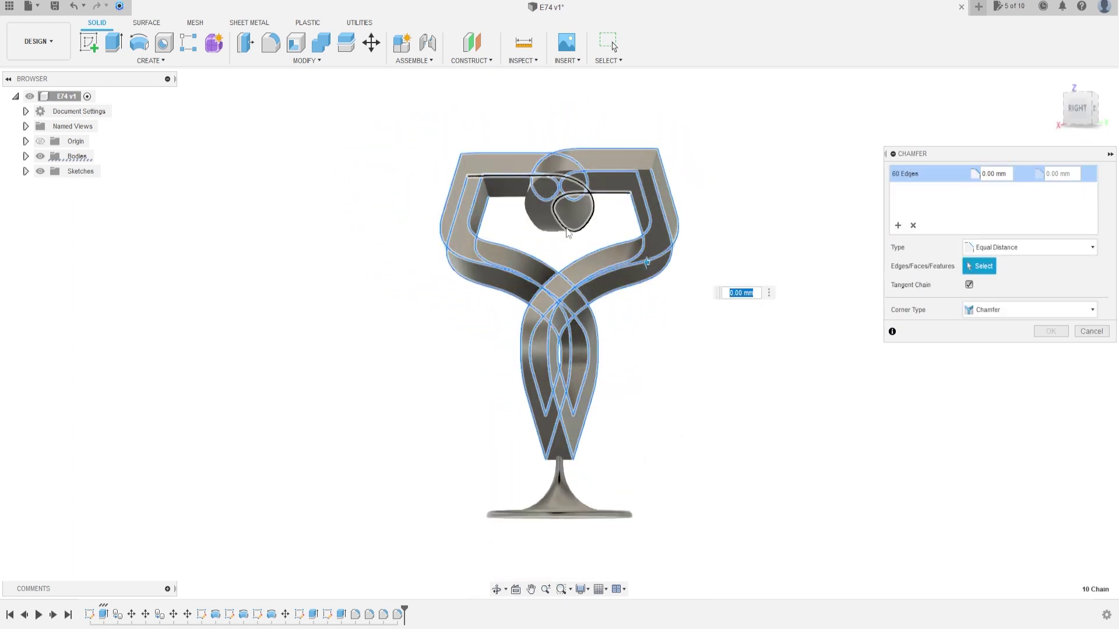
middle_click_drag(693, 188, 449, 232, "shift")
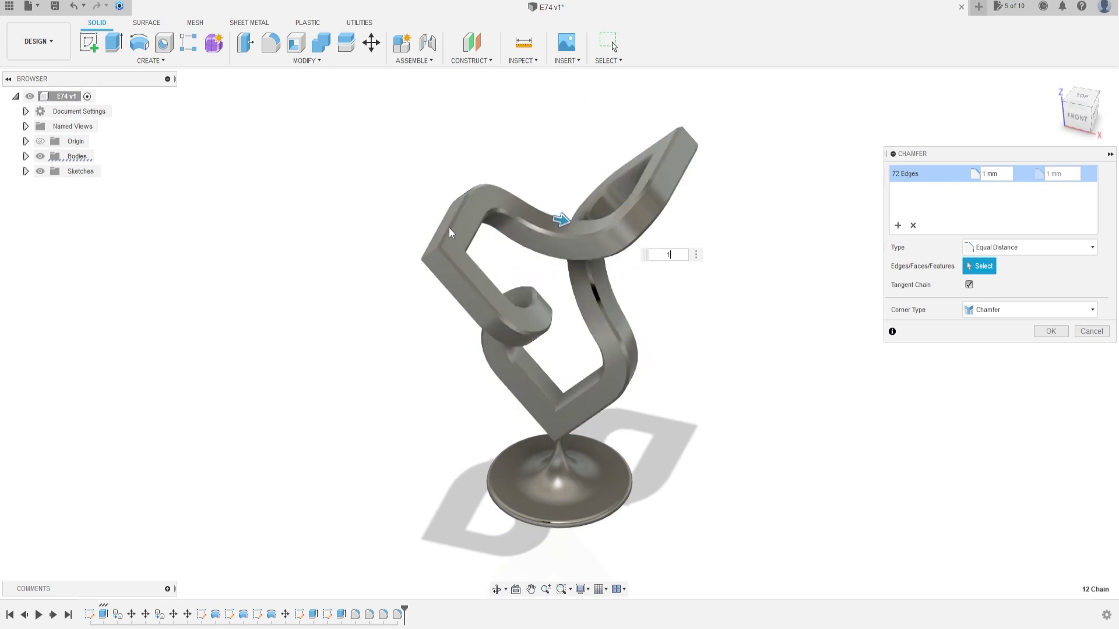
key("Return")
middle_click_drag(737, 333, 726, 284, "shift")
middle_click_drag(805, 327, 249, 332, "shift")
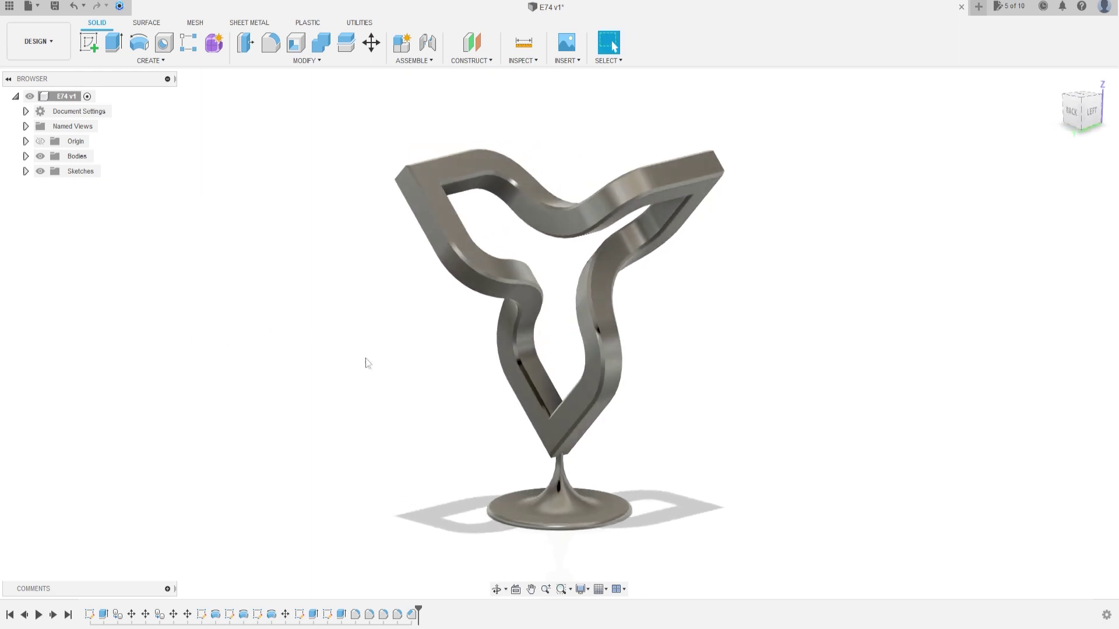